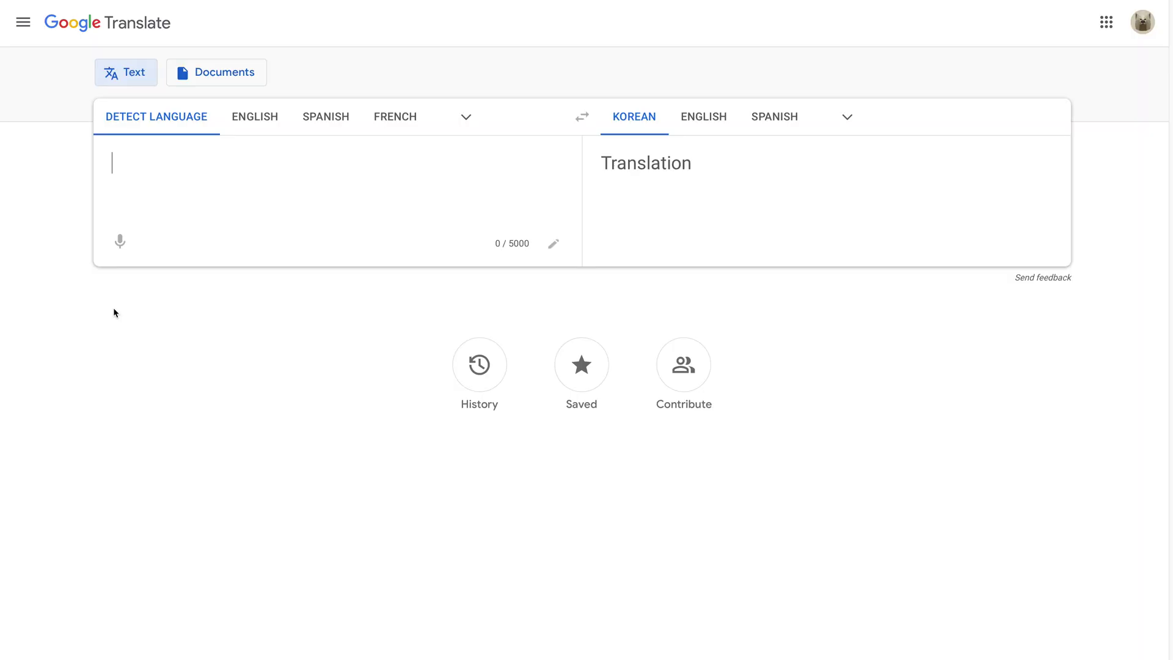
- Translate "squid games" and "igloo imaging" into Korean
{"action": "type", "text": "squid"}
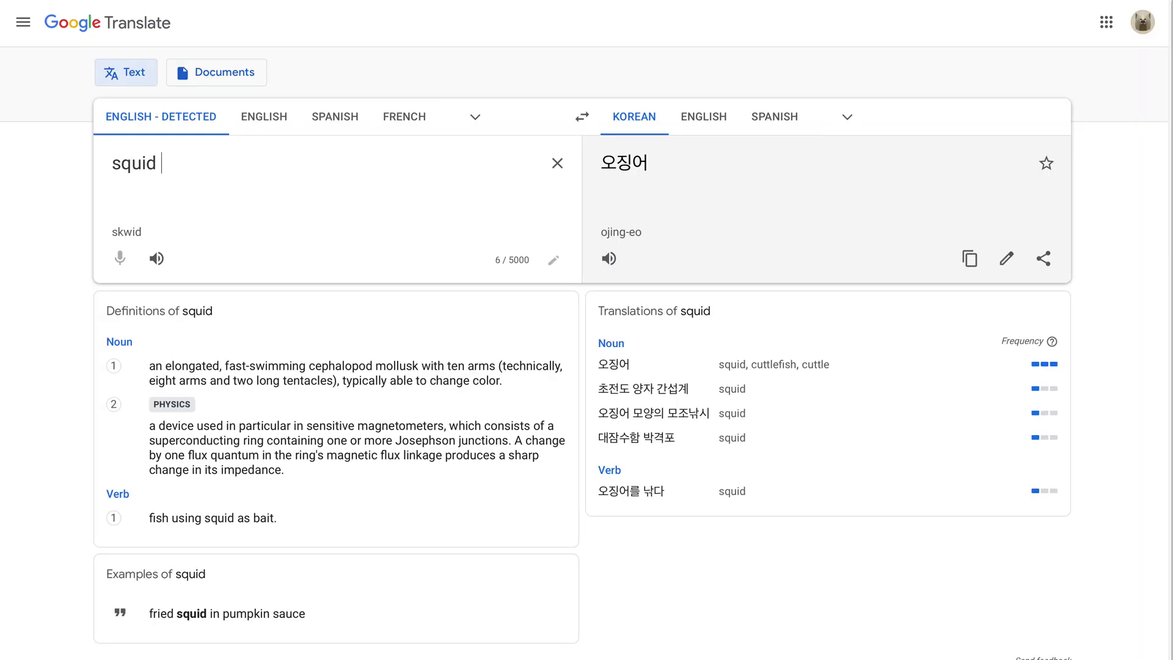
{"action": "type", "text": " games"}
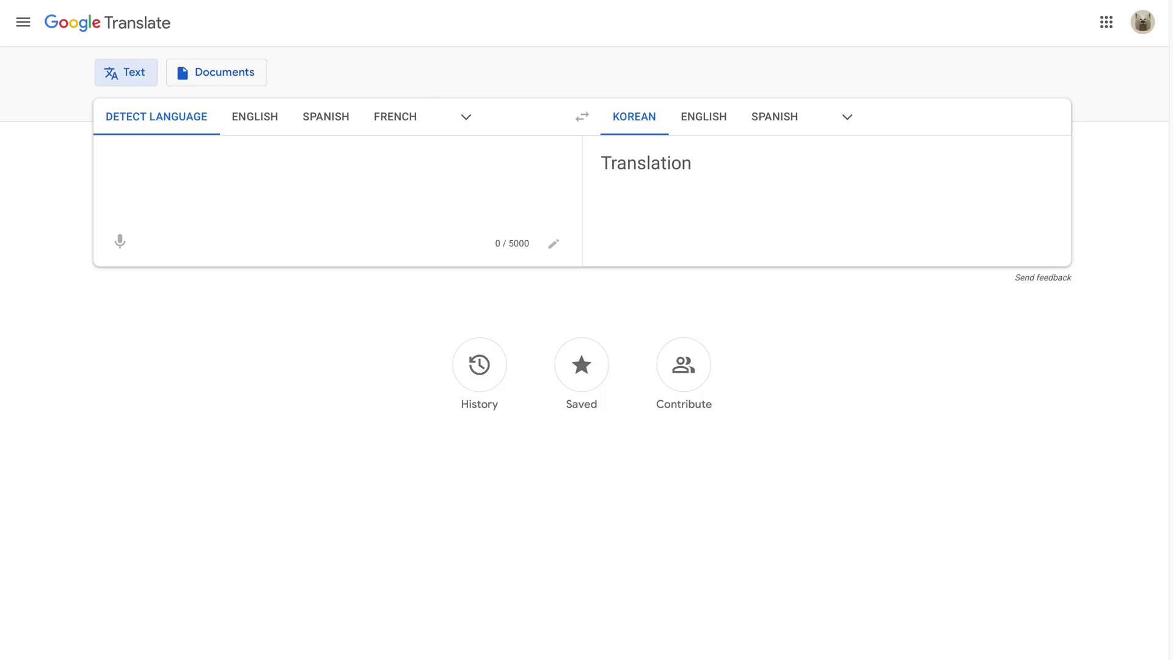
{"action": "type", "text": "igloo imaging"}
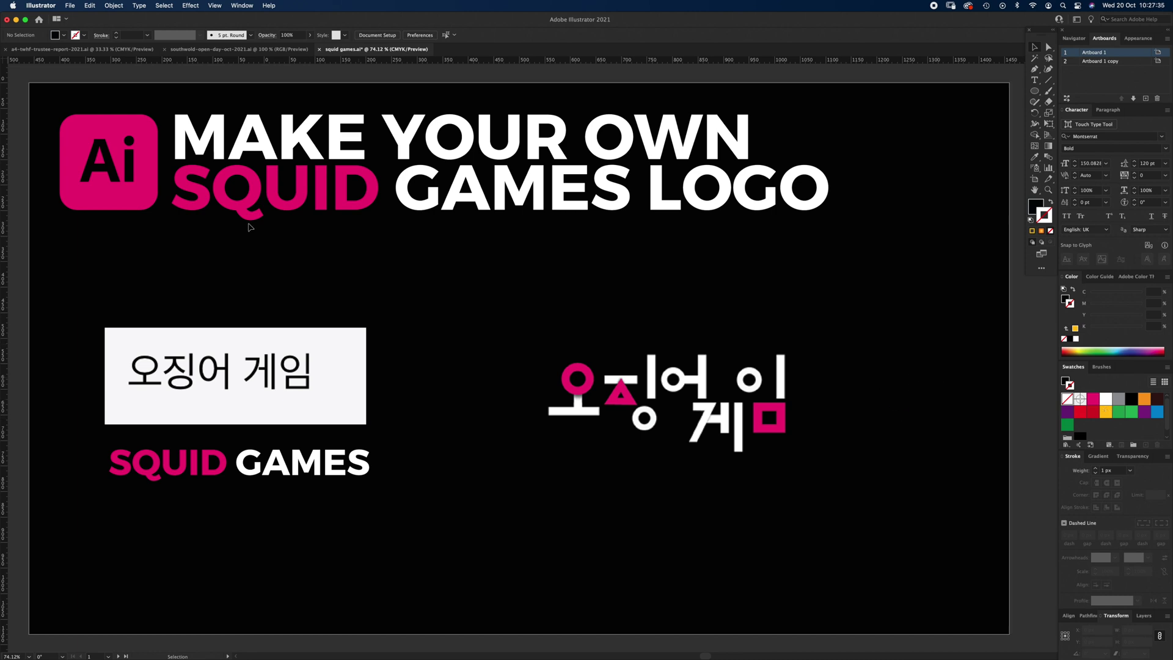
- Switch to Illustrator and look over the reference logo artboard and the second artboard with the IGLOO IMAGING text and its Korean translation
{"action": "key", "text": "a"}
{"action": "left_click", "coordinate": [139, 201]}
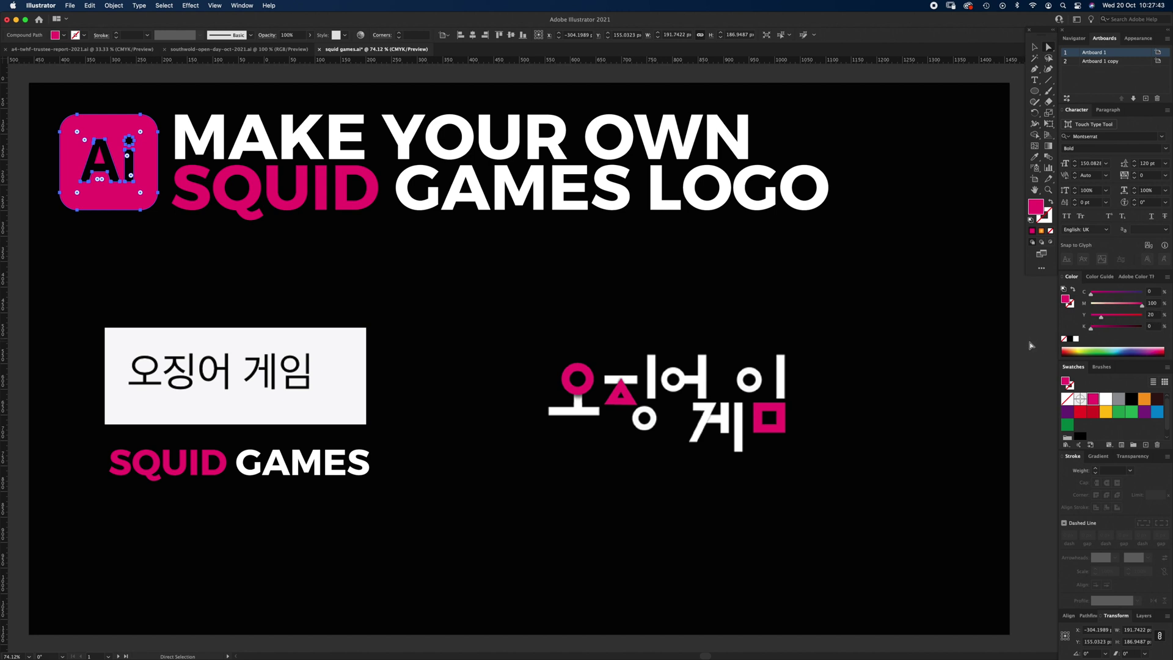
{"action": "key", "text": "super+shift+a"}
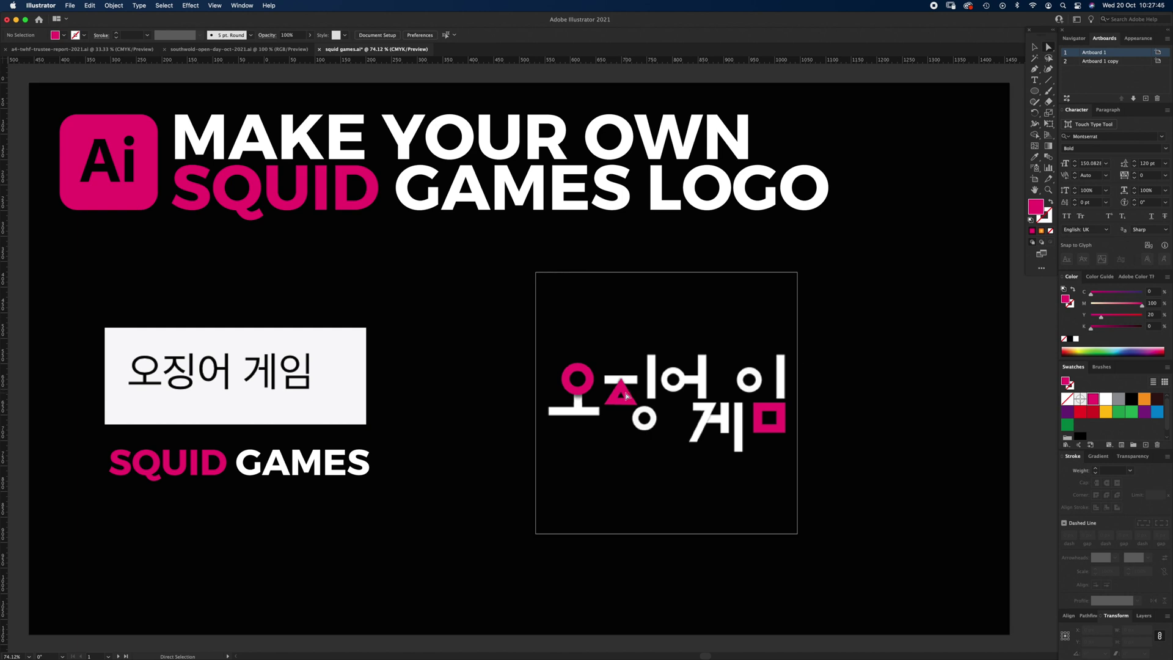
{"action": "key", "text": "v"}
{"action": "scroll", "coordinate": [611, 495], "scroll_direction": "down", "scroll_amount": 12}
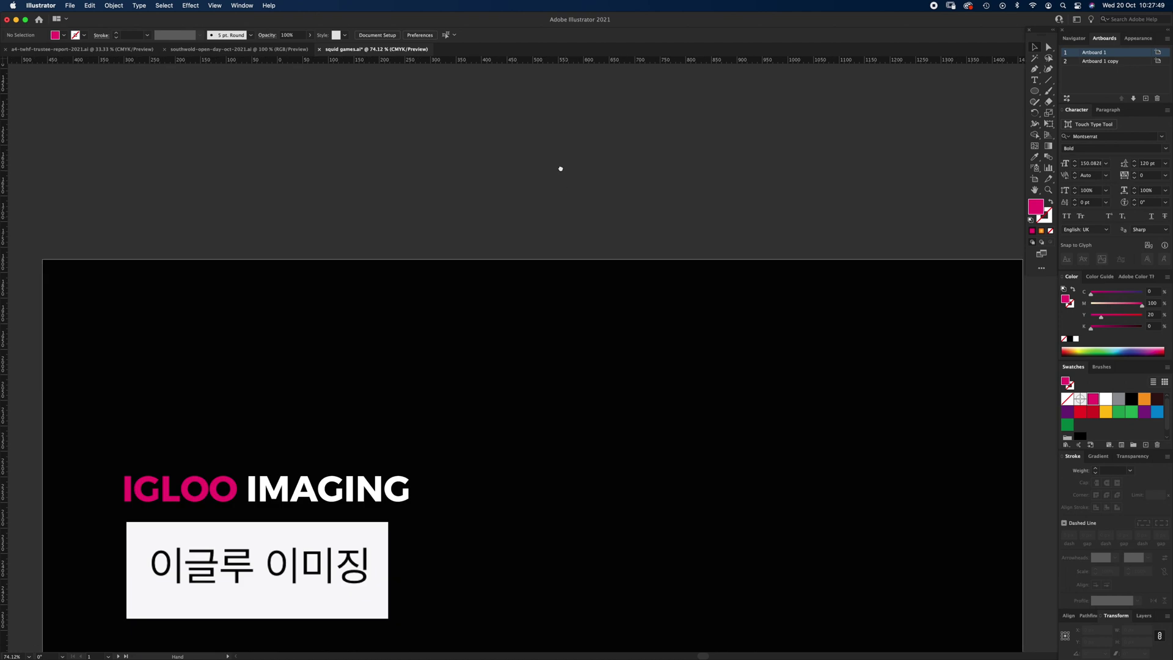
{"action": "left_click_drag", "start_coordinate": [560, 168], "coordinate": [555, 120]}
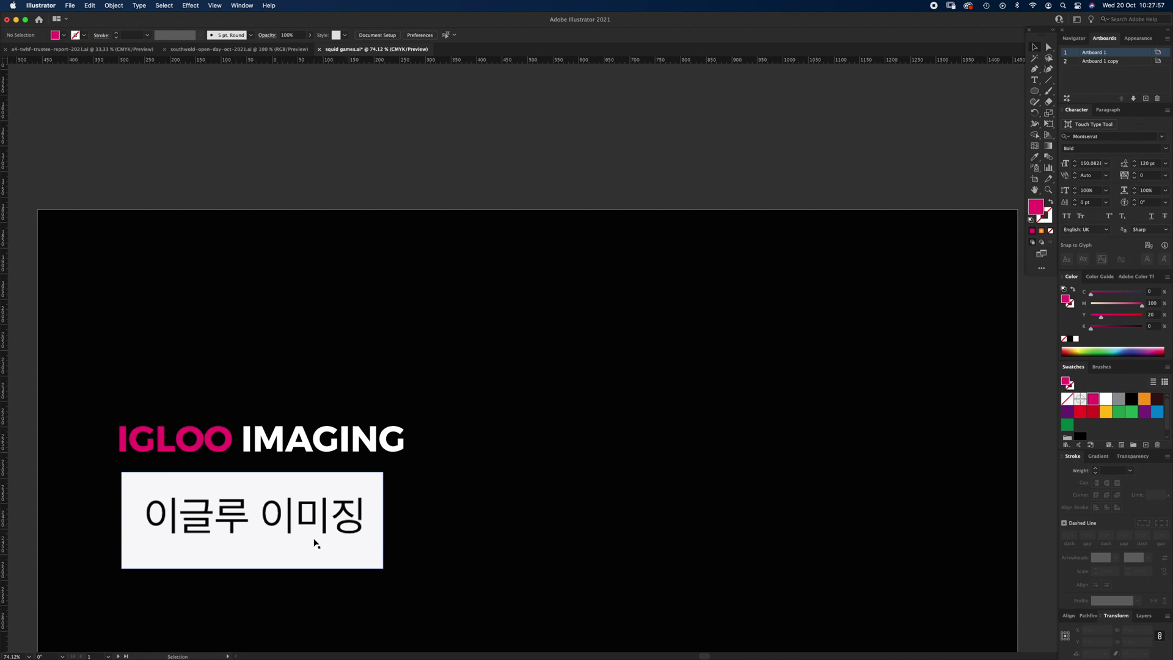
{"action": "scroll", "coordinate": [565, 202], "scroll_direction": "down", "scroll_amount": 15}
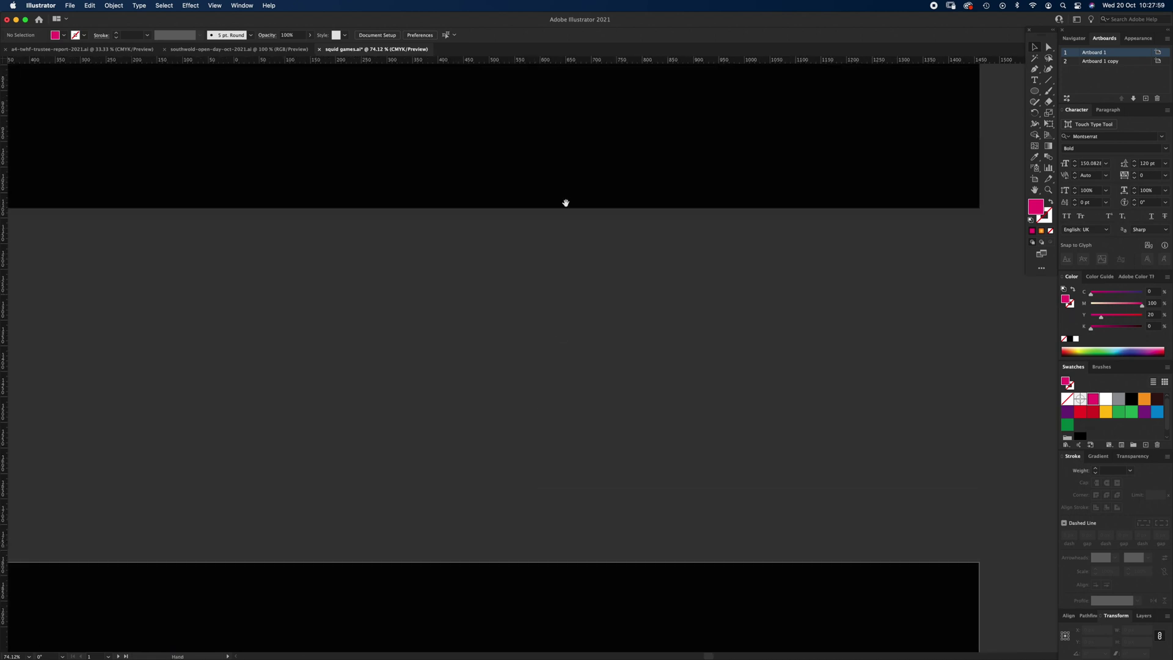
- Draw a circle about 46 px in diameter over the reference logo's pink ring, with no fill and a yellow stroke
{"action": "key", "text": "super+0"}
{"action": "key", "text": "z"}
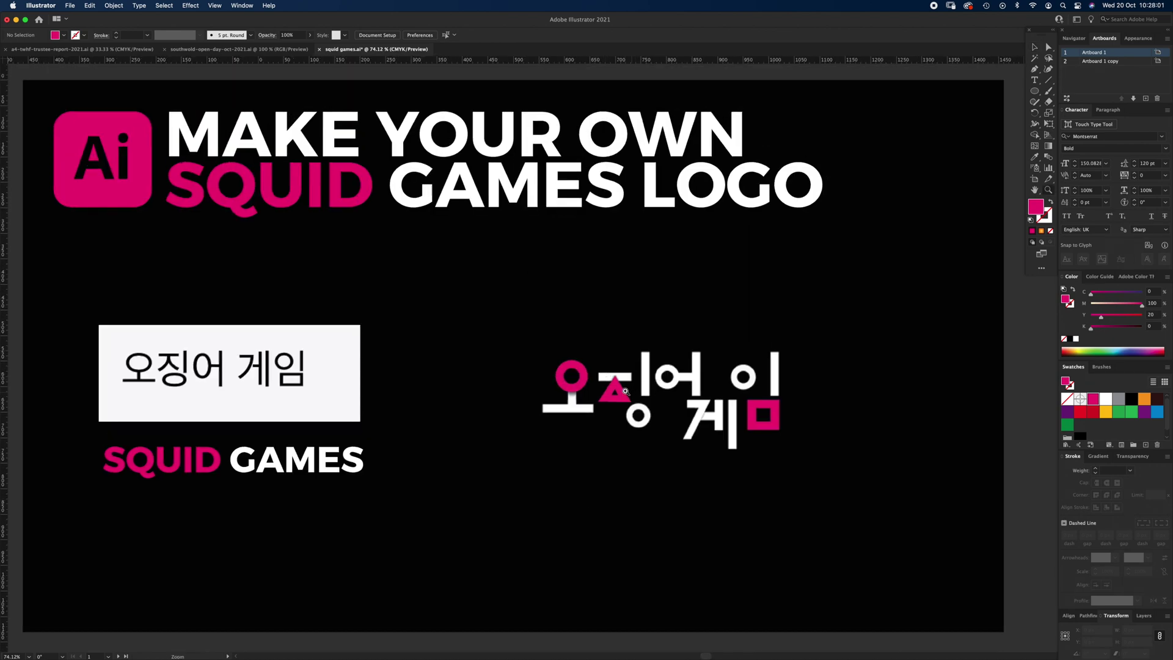
{"action": "left_click_drag", "start_coordinate": [631, 390], "coordinate": [743, 377]}
{"action": "left_click_drag", "start_coordinate": [736, 415], "coordinate": [594, 371]}
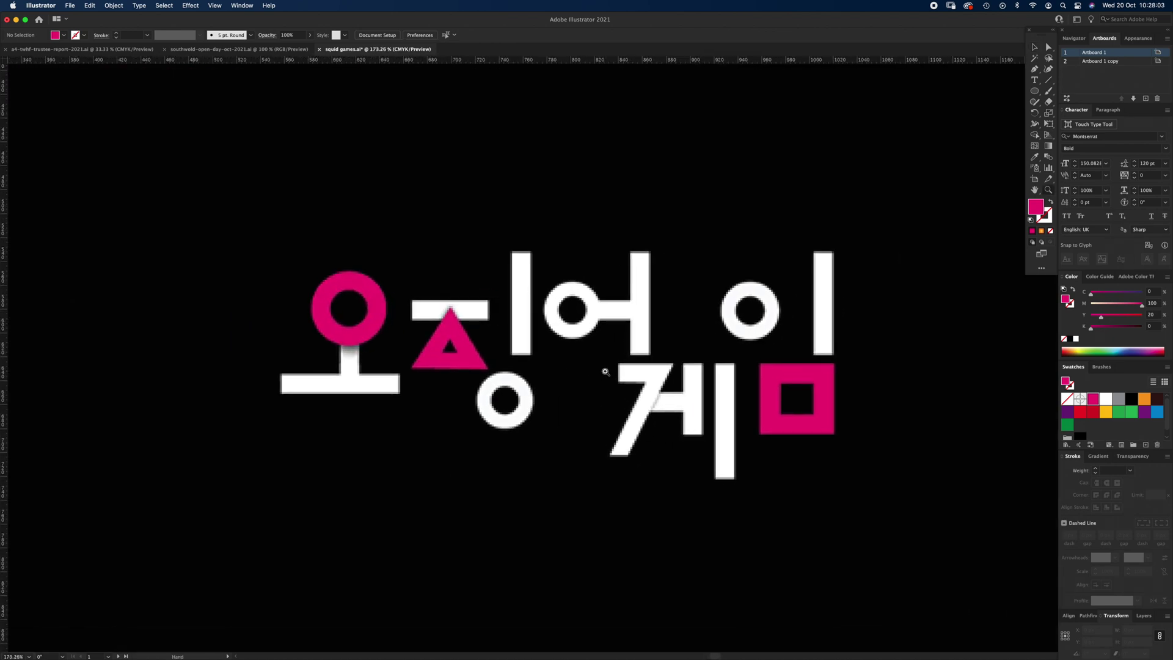
{"action": "left_click", "coordinate": [1035, 92]}
{"action": "left_click", "coordinate": [1035, 91]}
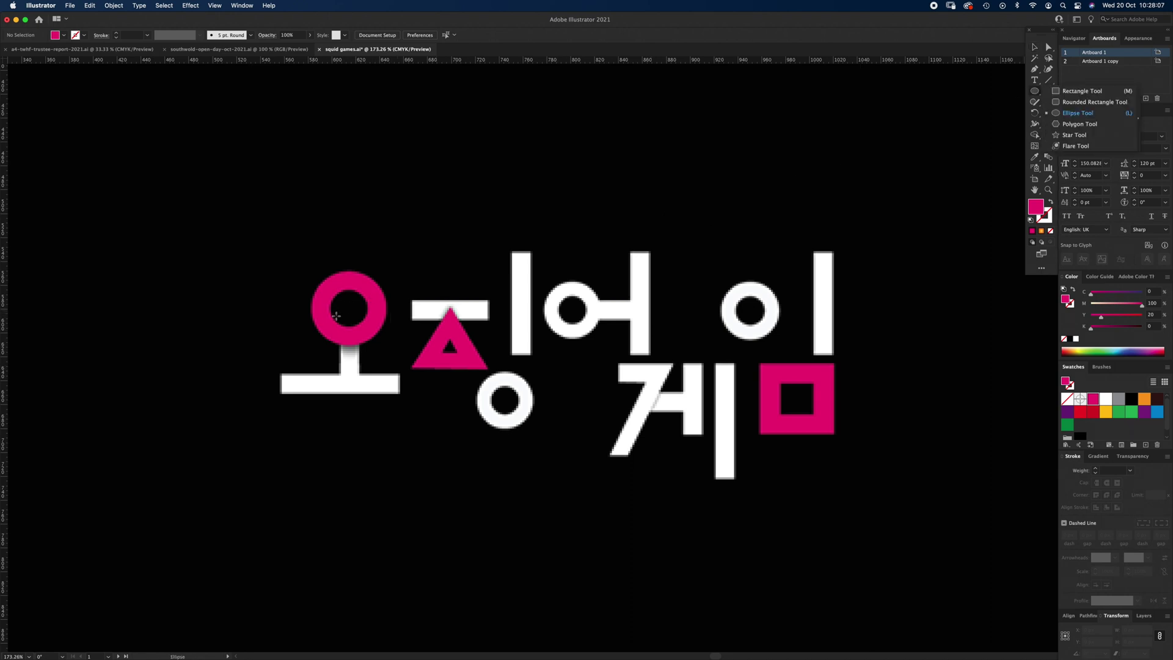
{"action": "left_click_drag", "start_coordinate": [350, 310], "coordinate": [375, 328]}
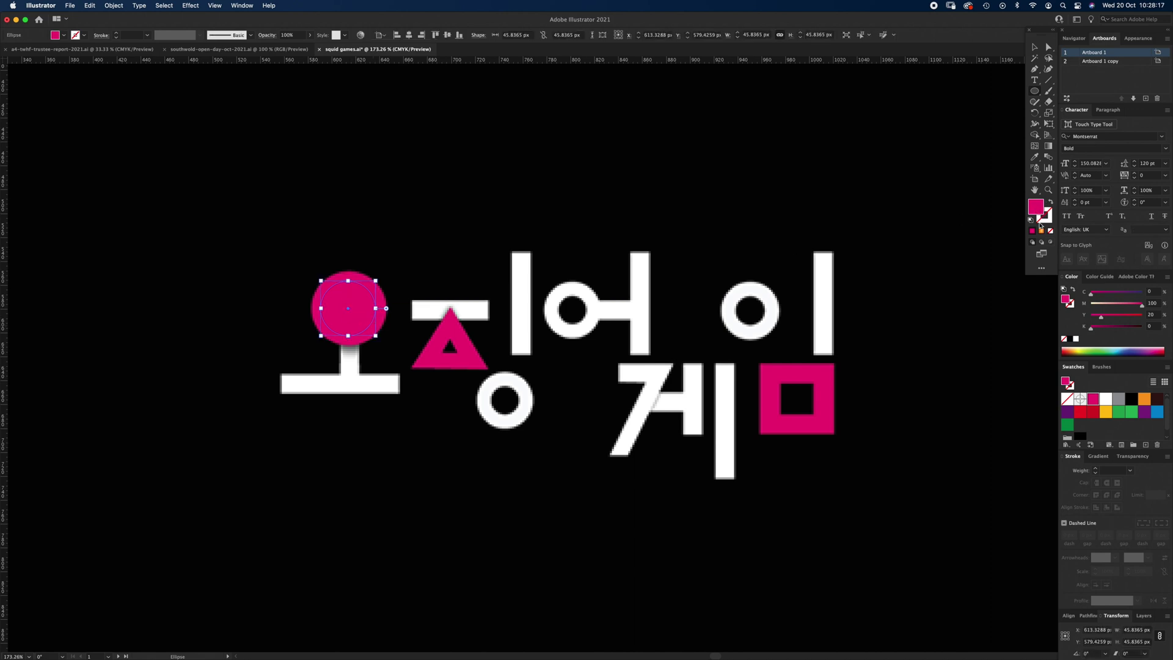
{"action": "key", "text": "shift+x"}
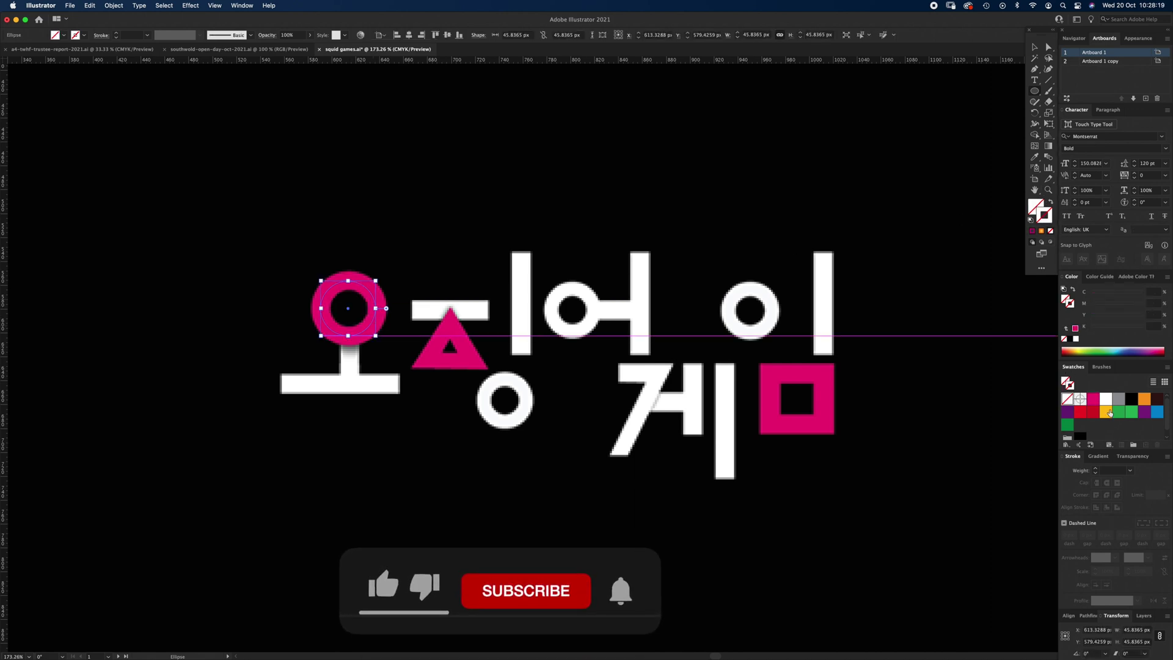
{"action": "left_click", "coordinate": [1107, 412]}
- Nudge the yellow circle slightly to the right to centre it on the pink ring
{"action": "key", "text": "z"}
{"action": "left_click", "coordinate": [431, 329]}
{"action": "left_click", "coordinate": [522, 354]}
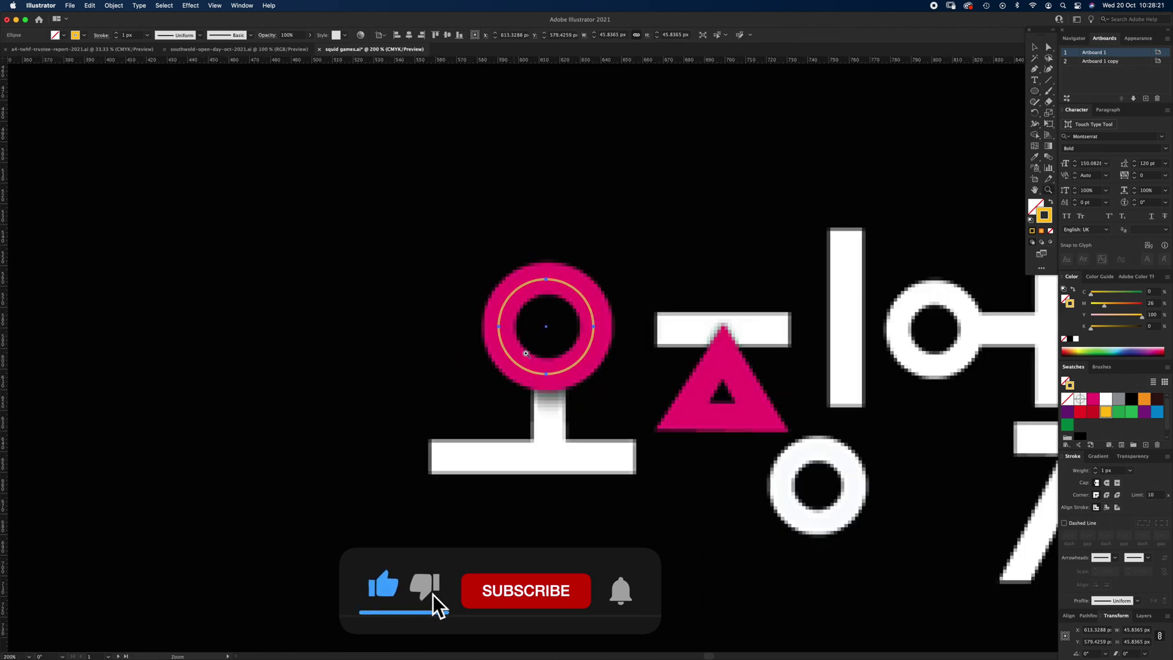
{"action": "left_click", "coordinate": [586, 375]}
{"action": "key", "text": "v"}
{"action": "key", "text": "Right"}
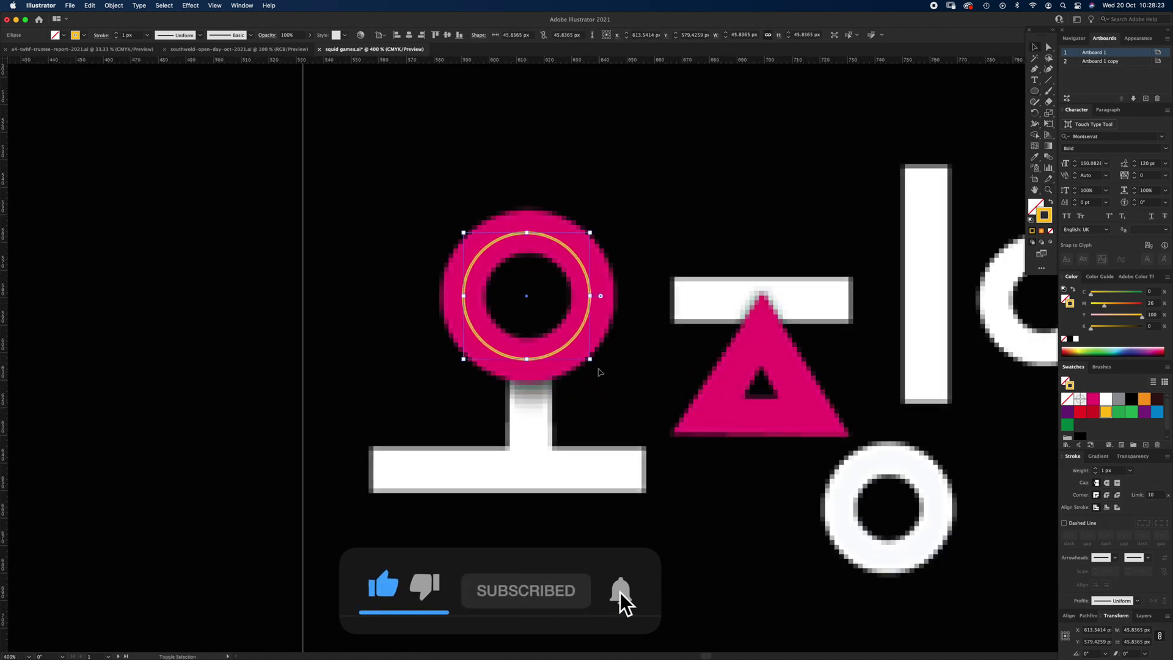
{"action": "key", "text": "Right"}
{"action": "key", "text": "Right"}
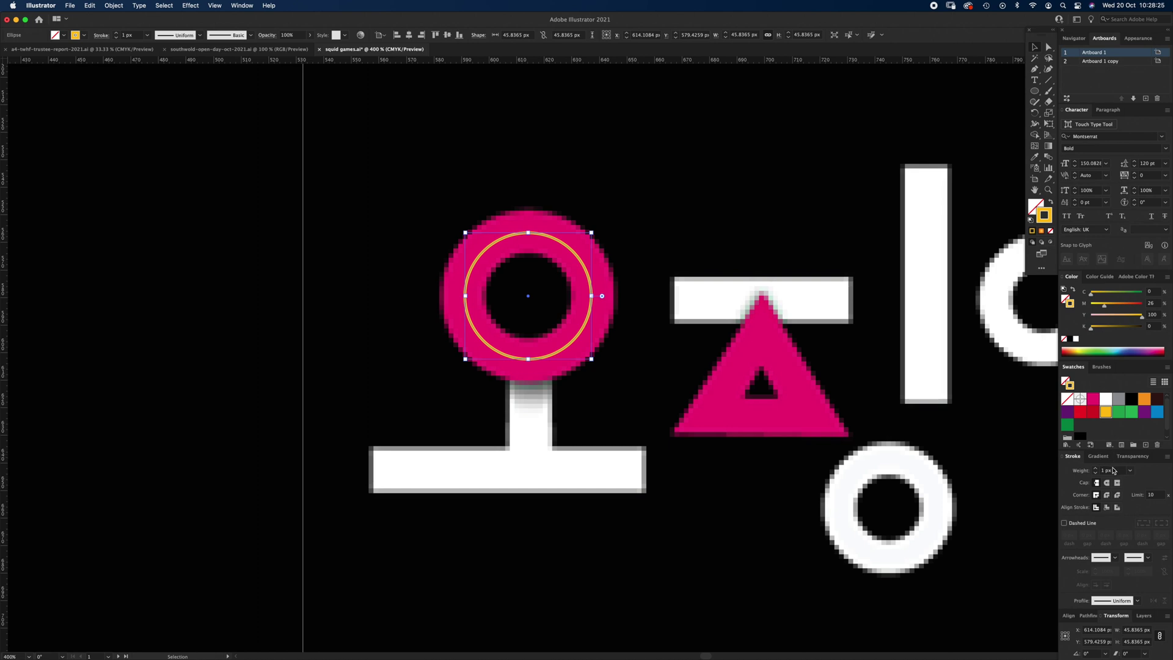
- Set the yellow circle's stroke weight to 15 px
{"action": "left_click", "coordinate": [1107, 471]}
{"action": "key", "text": "Up"}
{"action": "key", "text": "Up"}
{"action": "key", "text": "Up"}
{"action": "key", "text": "Up"}
{"action": "key", "text": "Up"}
{"action": "key", "text": "Up"}
{"action": "key", "text": "Up"}
{"action": "key", "text": "Up"}
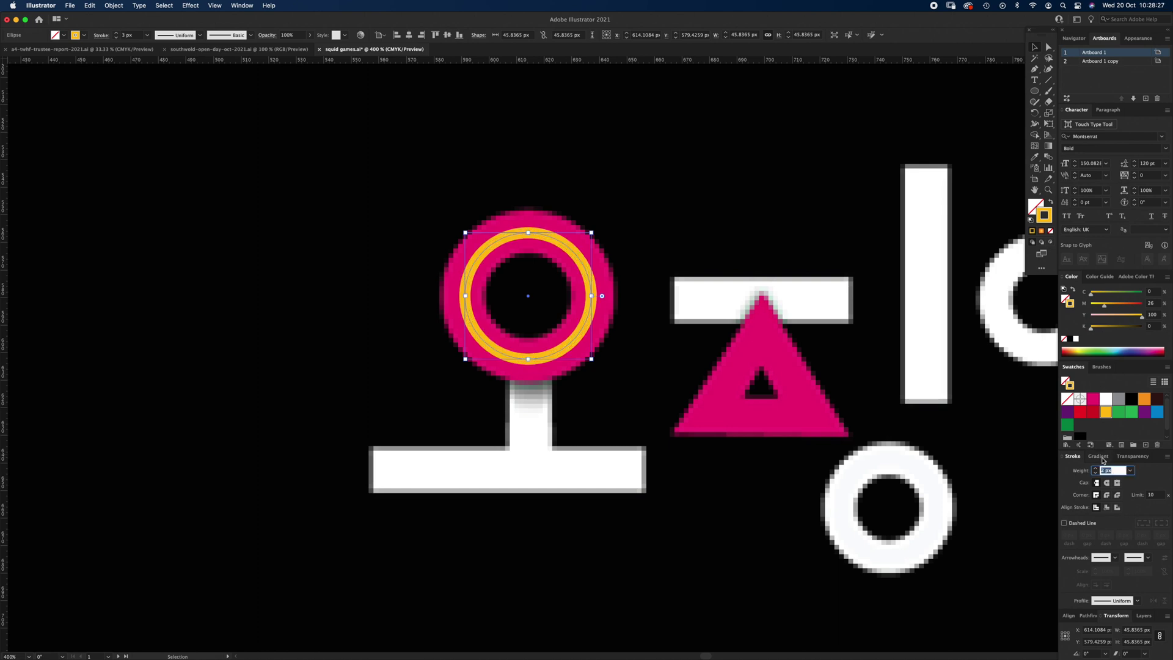
{"action": "key", "text": "Up"}
{"action": "key", "text": "Up"}
{"action": "key", "text": "Up"}
{"action": "key", "text": "Up"}
{"action": "key", "text": "Up"}
{"action": "key", "text": "Up"}
{"action": "key", "text": "Up"}
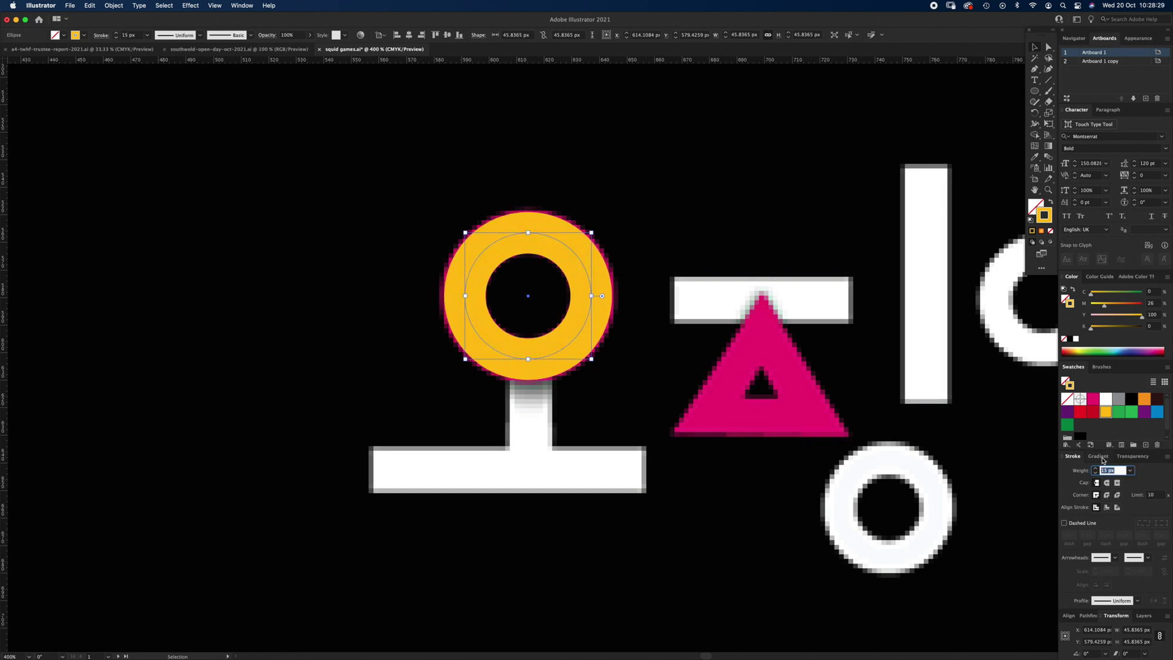
{"action": "key", "text": "Down"}
{"action": "key", "text": "Down"}
{"action": "key", "text": "Up"}
- Enlarge the yellow circle from its centre to about 47 px in diameter to match the pink ring
{"action": "left_click_drag", "start_coordinate": [591, 296], "coordinate": [595, 294]}
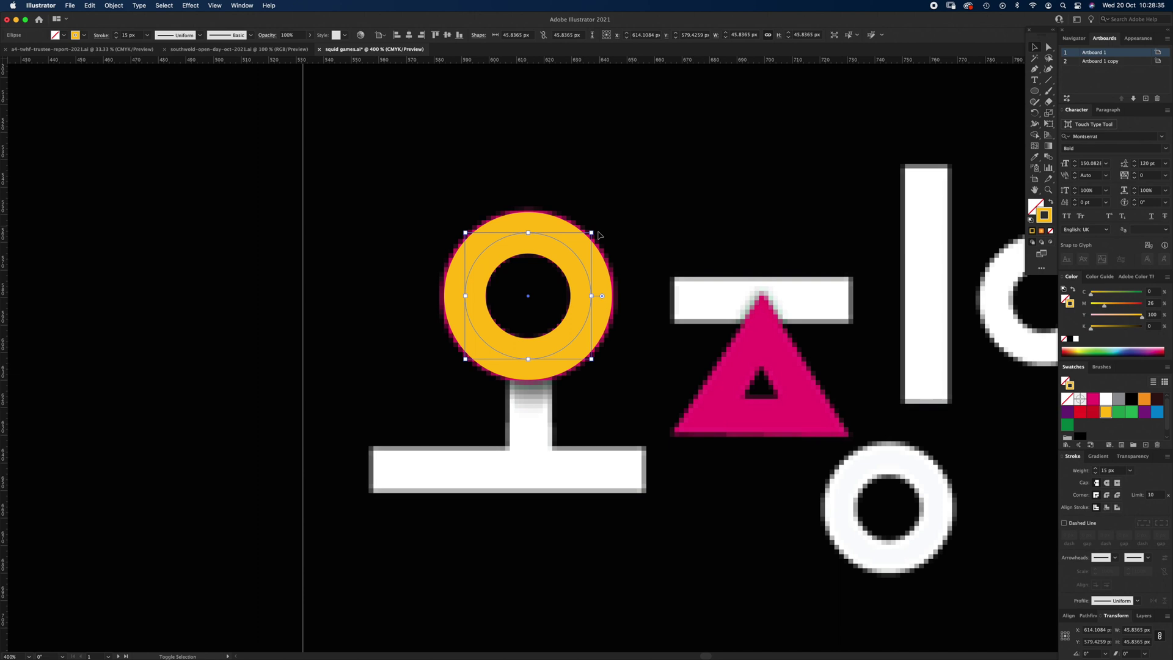
{"action": "left_click_drag", "start_coordinate": [593, 231], "coordinate": [597, 229]}
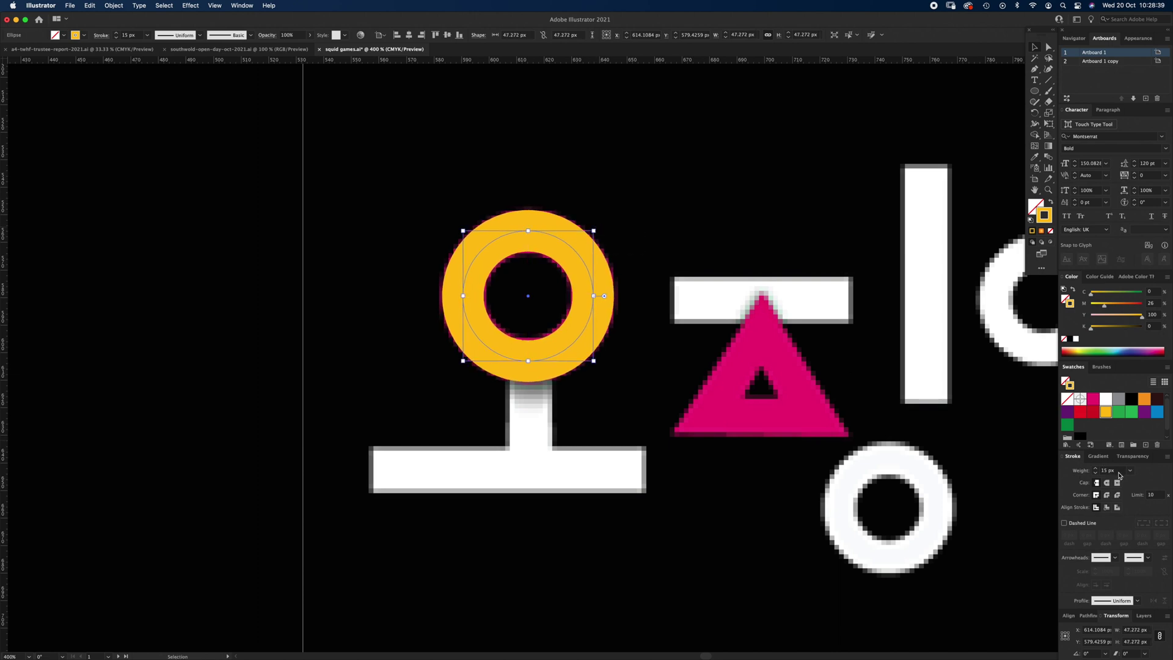
{"action": "left_click", "coordinate": [667, 373]}
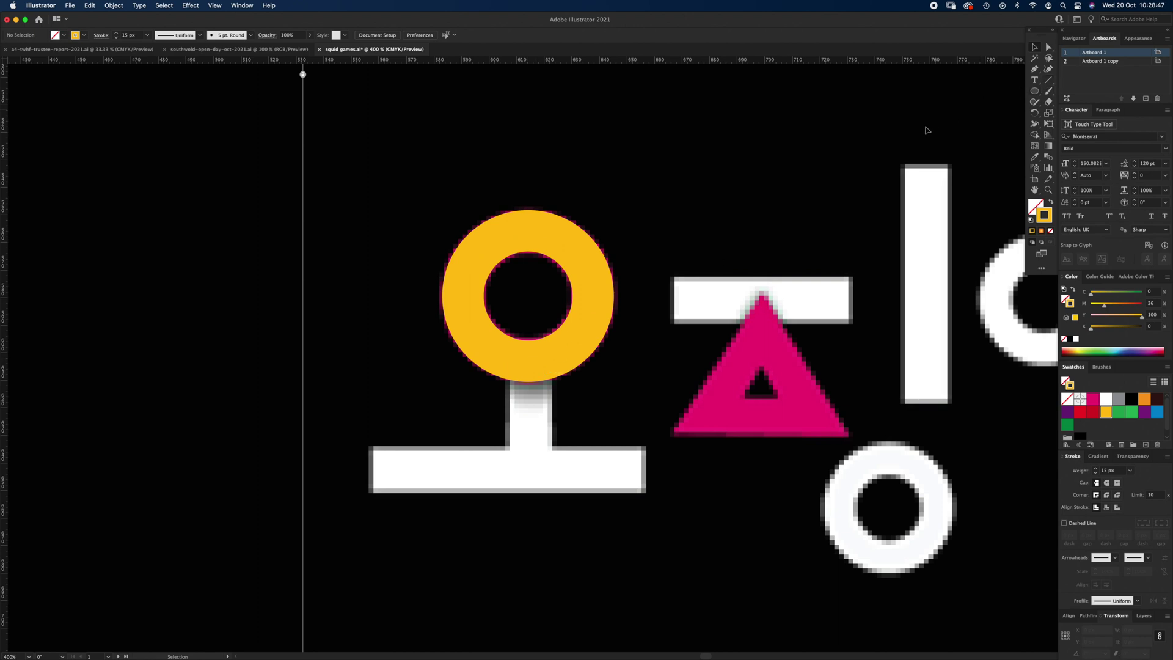
- Draw a vertical line about 39 px long with the Pen tool, from the bottom of the yellow circle down into the white bar
{"action": "key", "text": "p"}
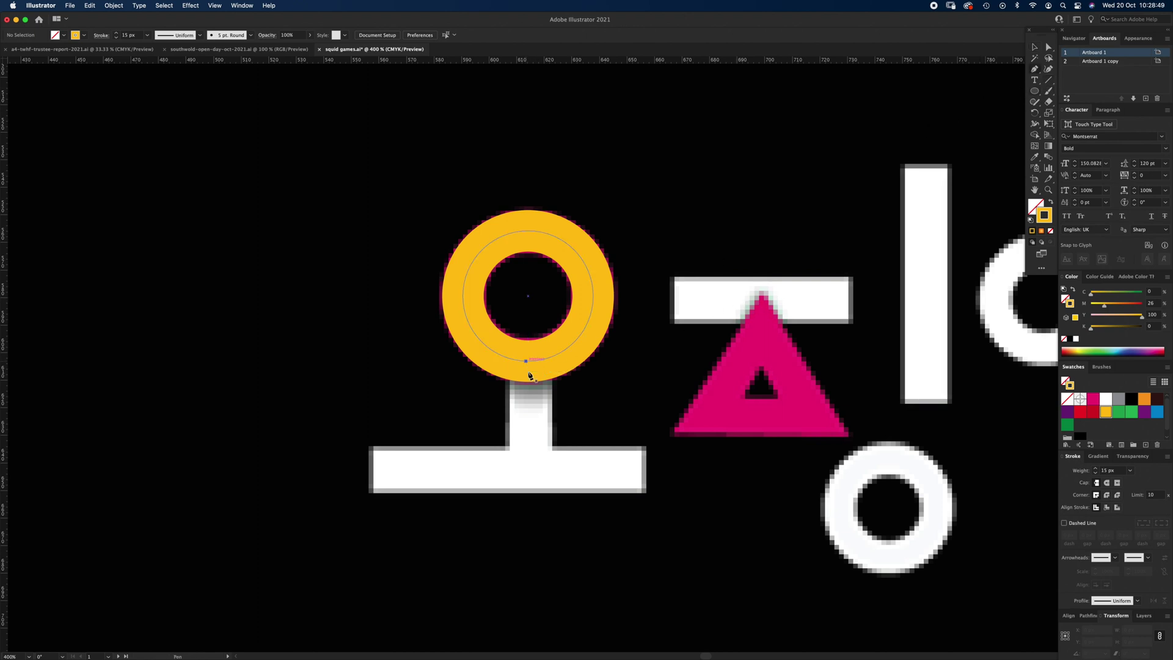
{"action": "left_click", "coordinate": [525, 361]}
{"action": "left_click", "coordinate": [527, 469]}
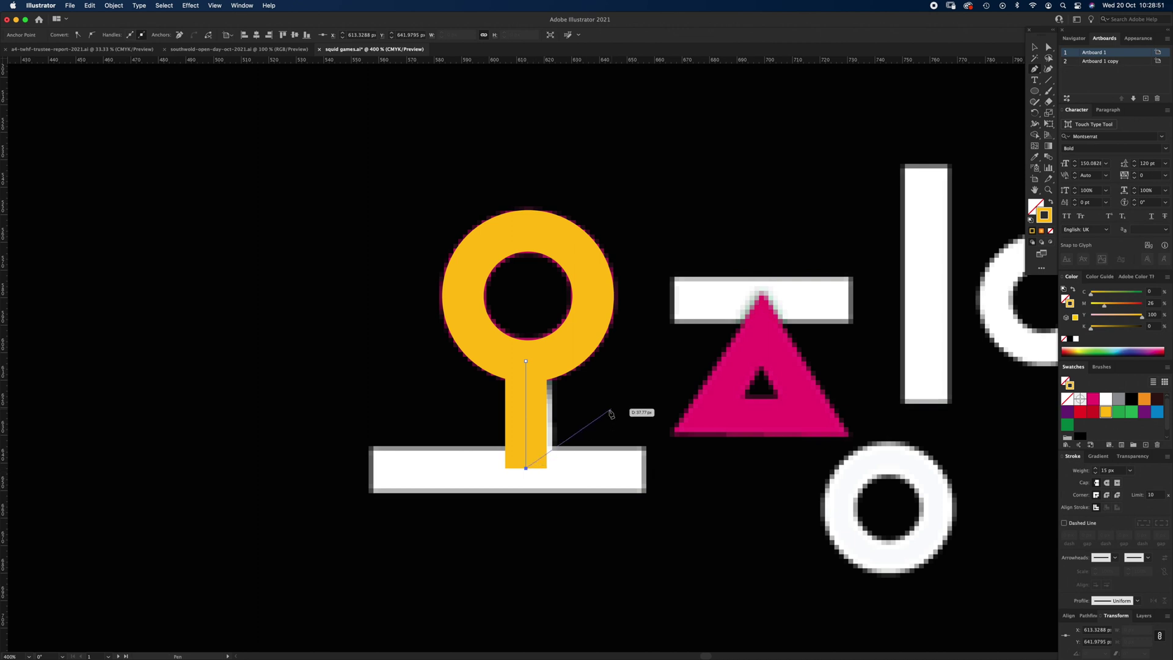
{"action": "key", "text": "super+shift+a"}
- Select the vertical line together with the yellow circle and align them on their horizontal centres
{"action": "left_click", "coordinate": [524, 403], "text": "super"}
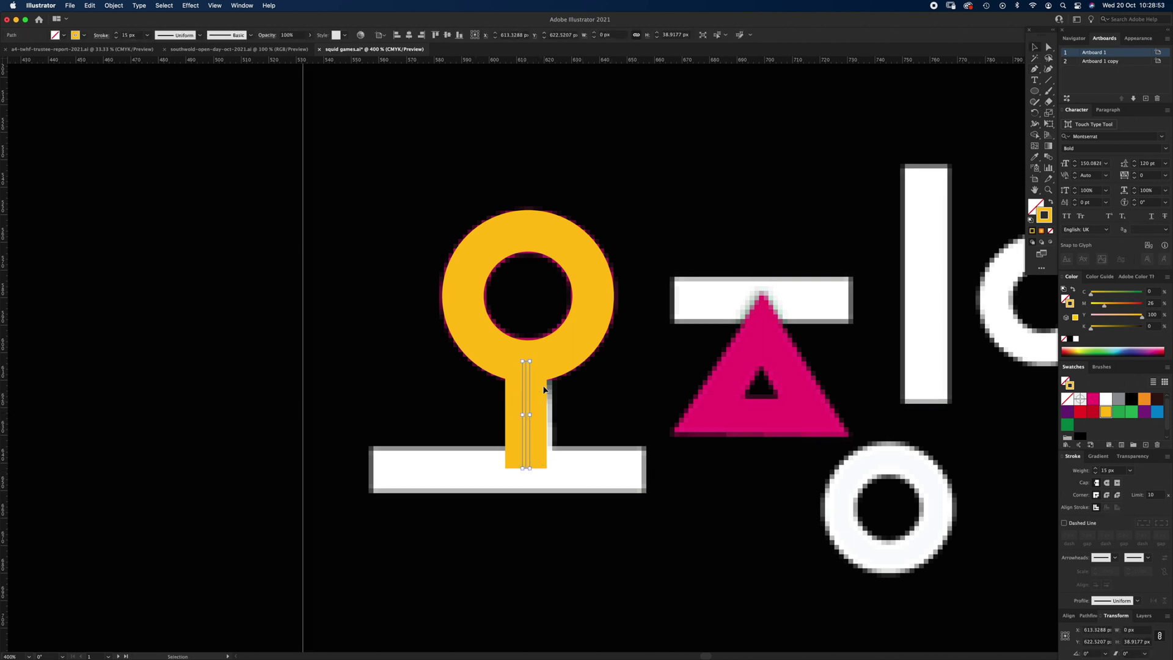
{"action": "key", "text": "v"}
{"action": "left_click", "coordinate": [555, 361], "text": "shift"}
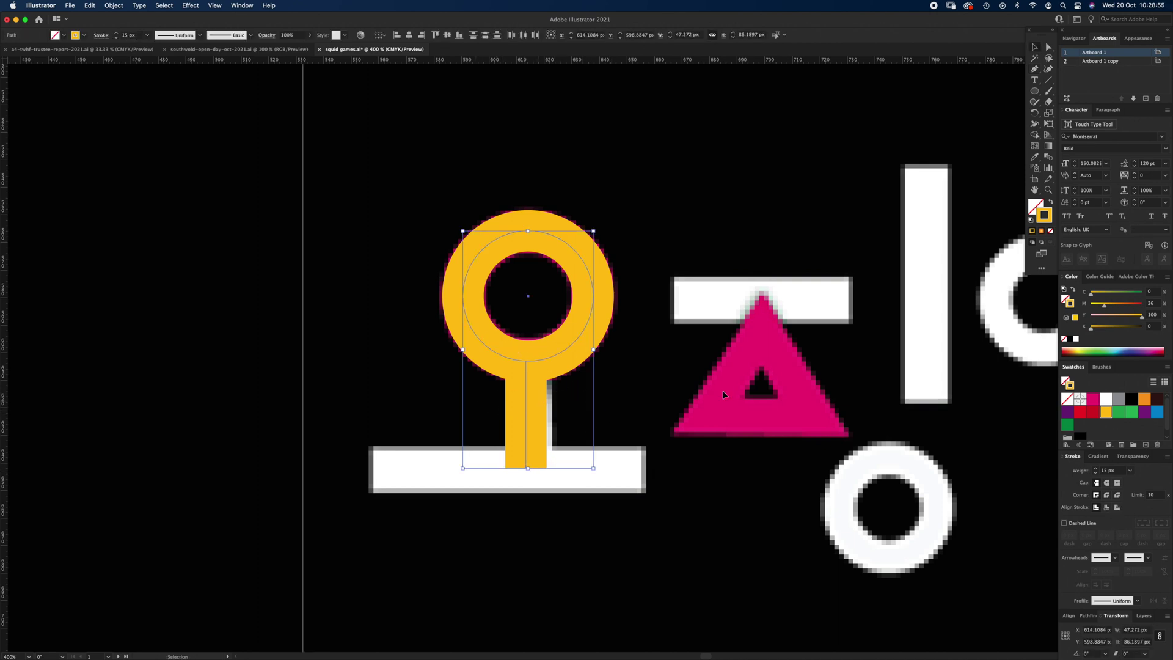
{"action": "left_click", "coordinate": [1068, 617]}
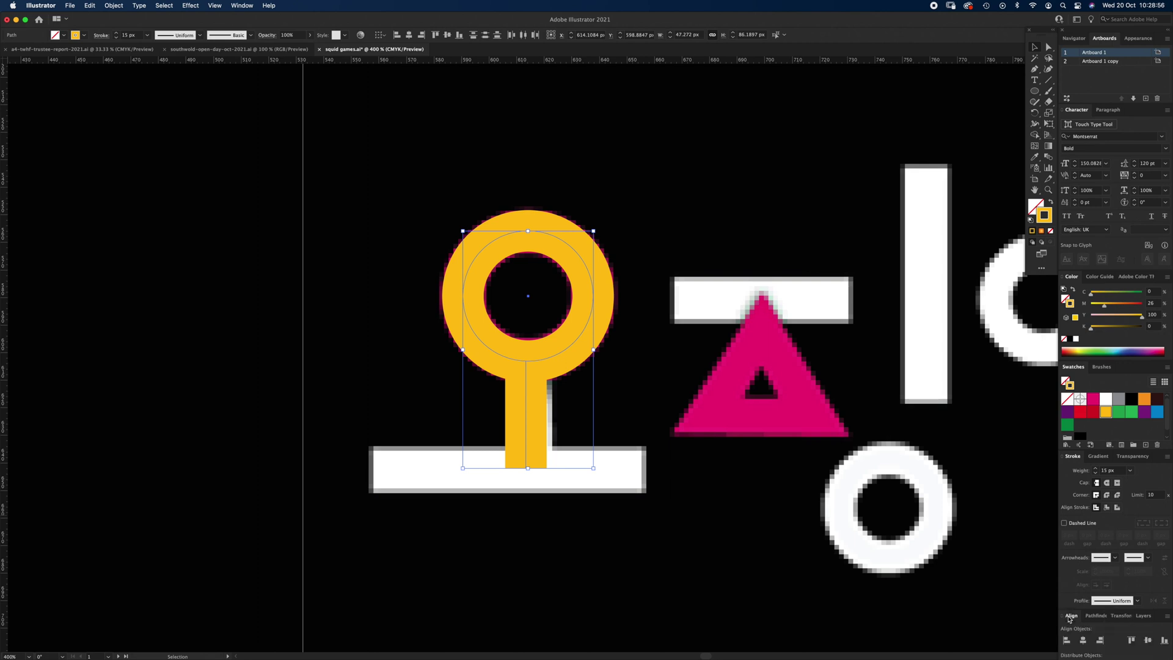
{"action": "left_click", "coordinate": [1099, 456]}
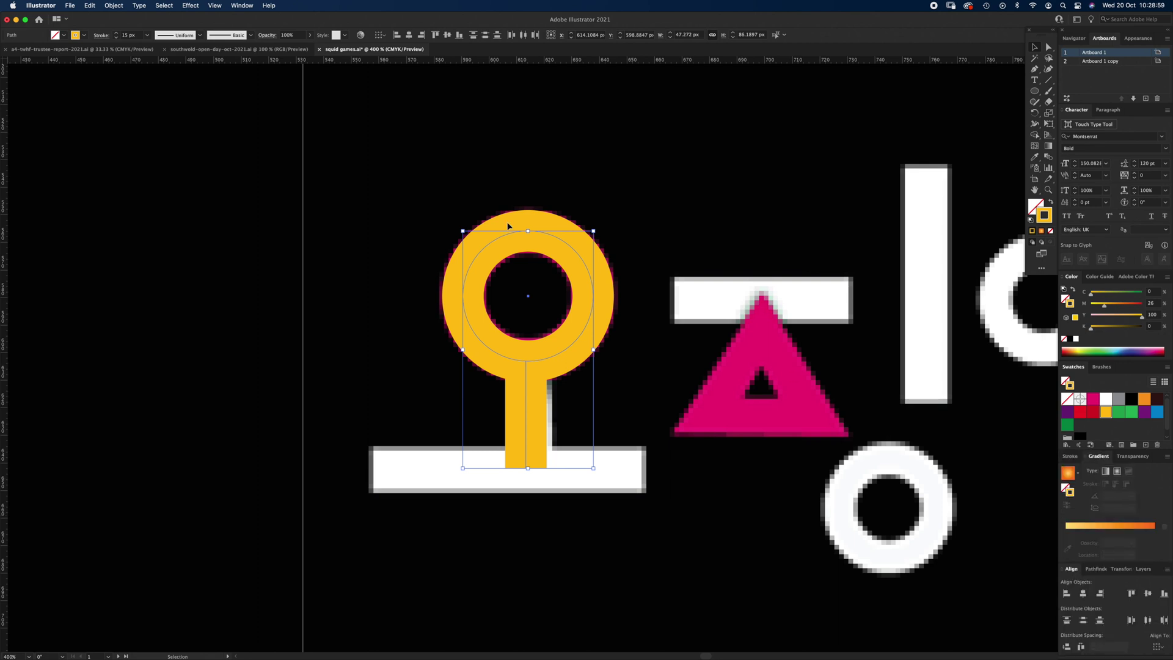
{"action": "left_click", "coordinate": [241, 6]}
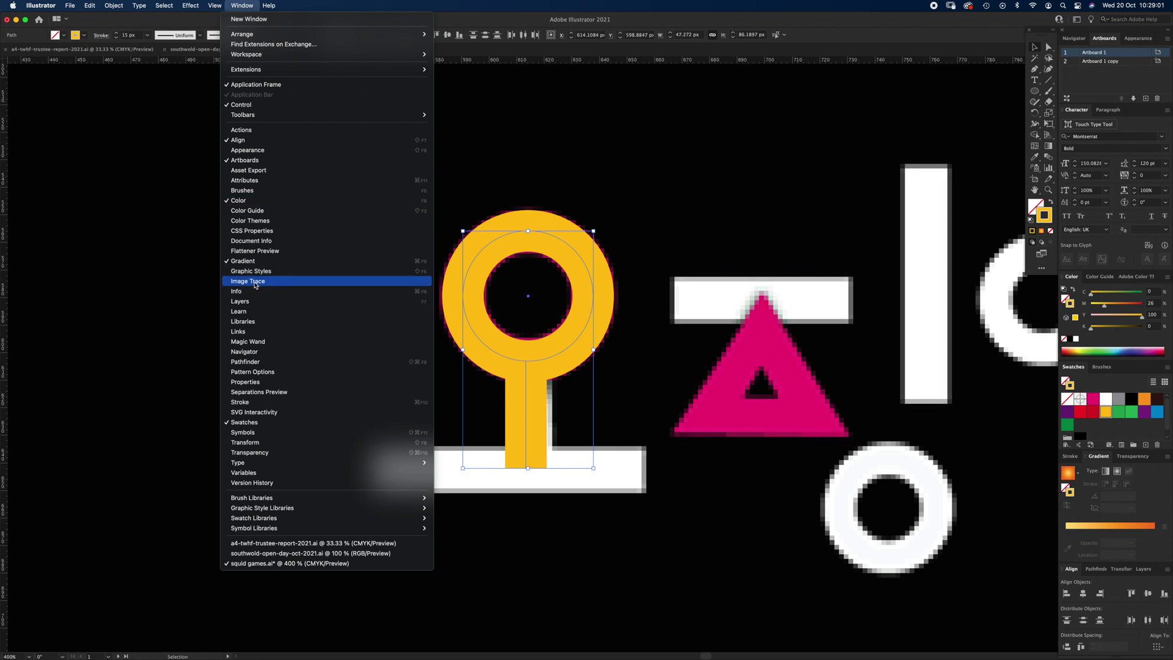
{"action": "mouse_move", "coordinate": [200, 8]}
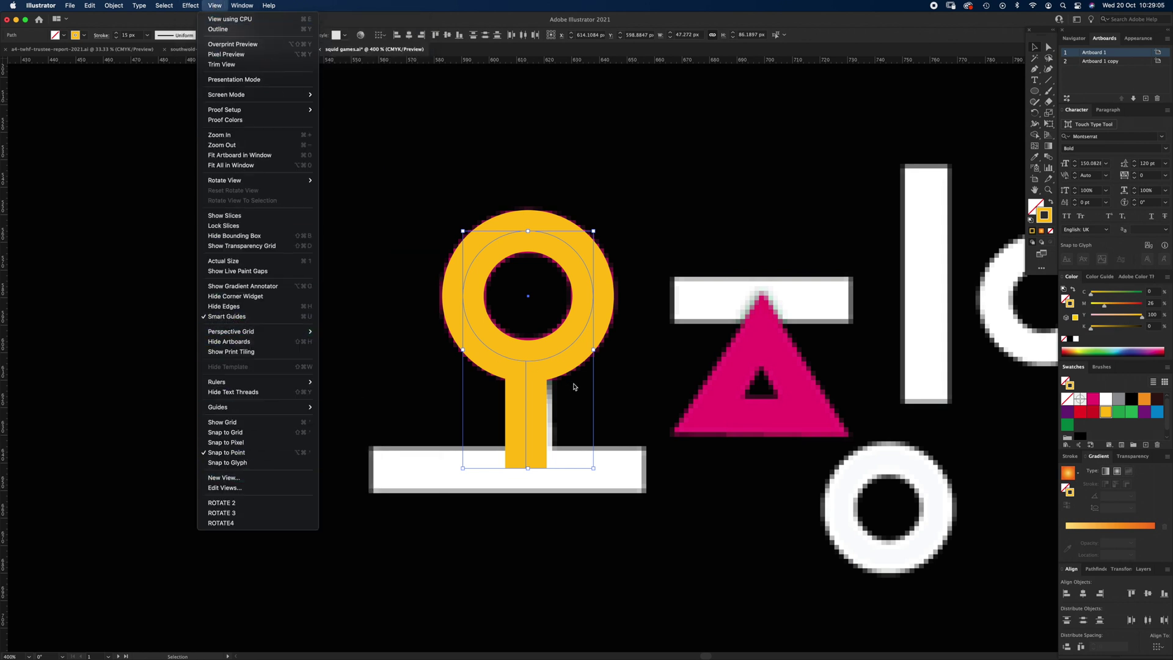
{"action": "left_click", "coordinate": [579, 406]}
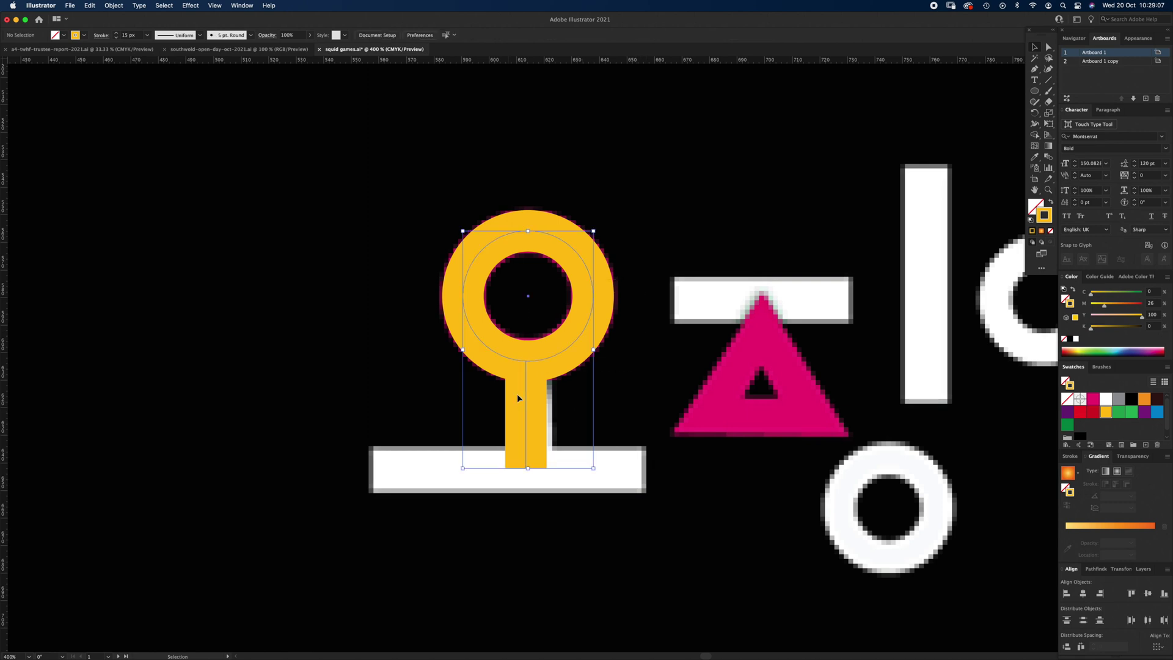
{"action": "left_click", "coordinate": [1083, 594]}
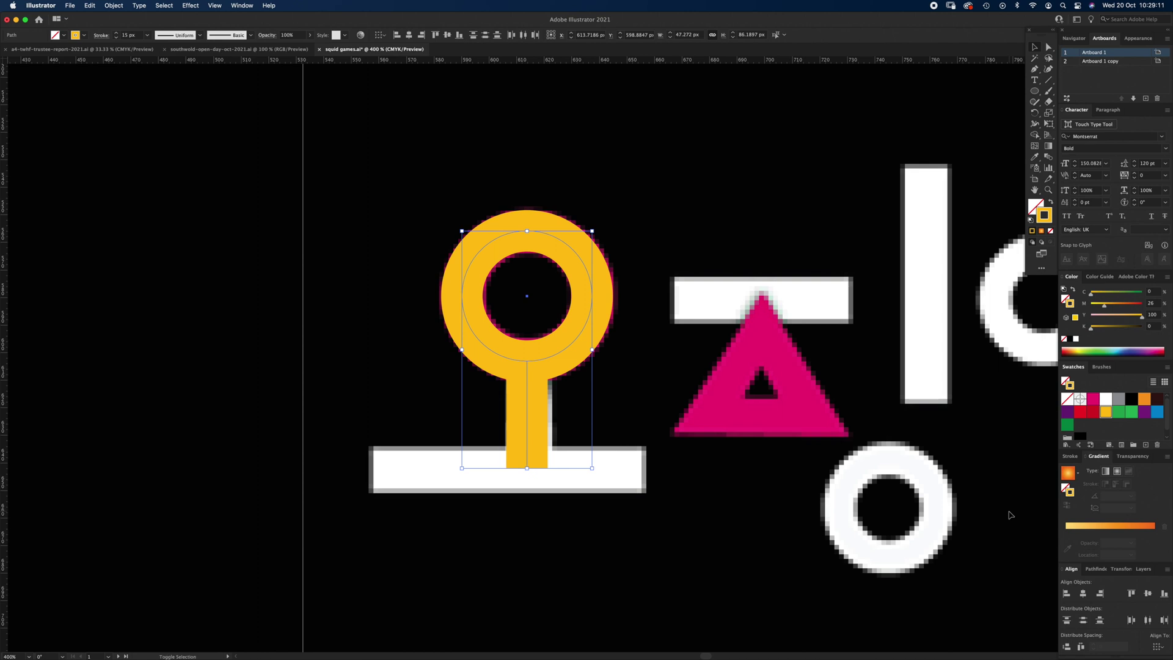
- Nudge the circle and its vertical stem about 1 px to the right over the reference
{"action": "key", "text": "Right"}
{"action": "key", "text": "Right"}
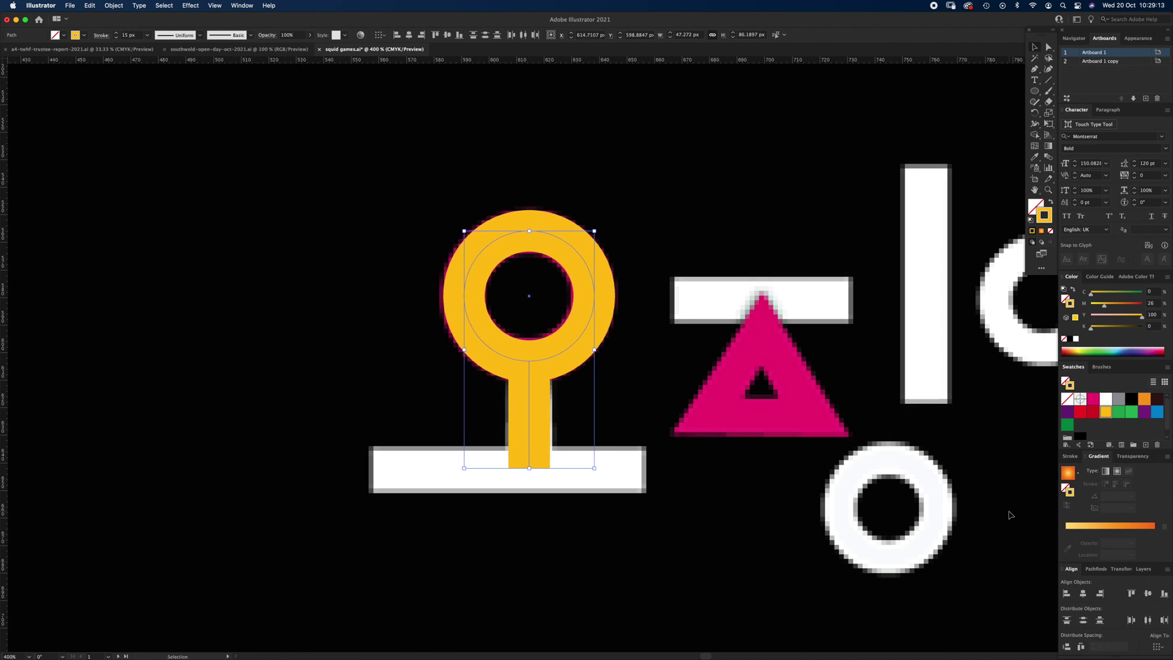
{"action": "left_click", "coordinate": [642, 369]}
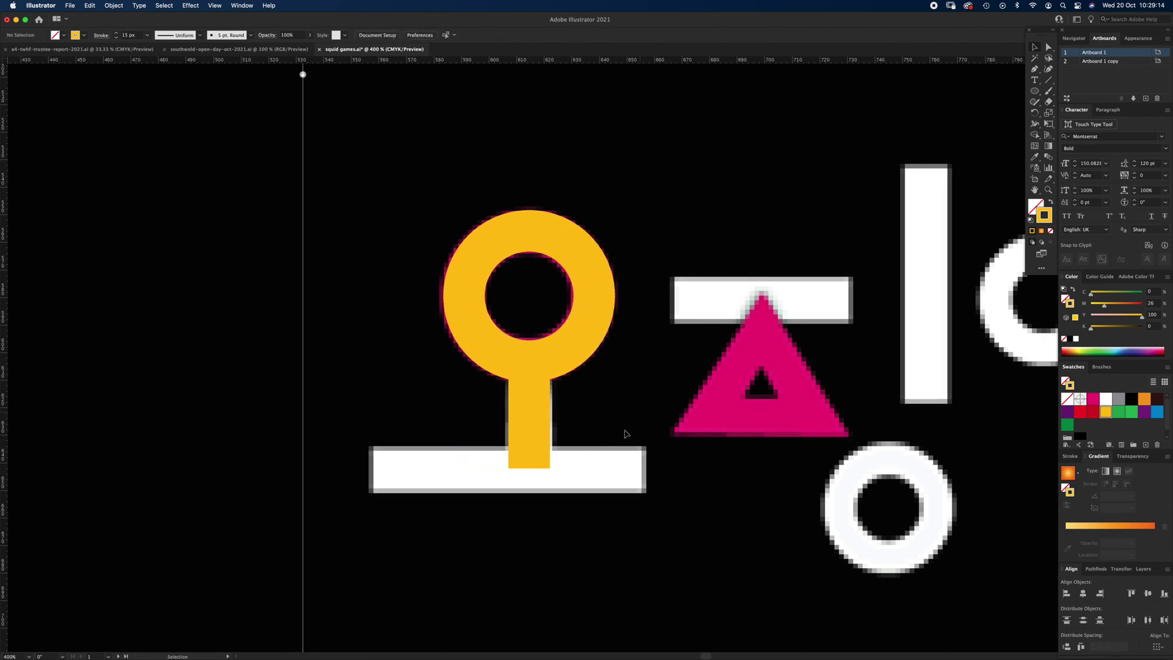
- Draw a straight horizontal line with the Pen tool along the white bar under the ring, from its right end to its left end
{"action": "key", "text": "p"}
{"action": "left_click", "coordinate": [639, 468]}
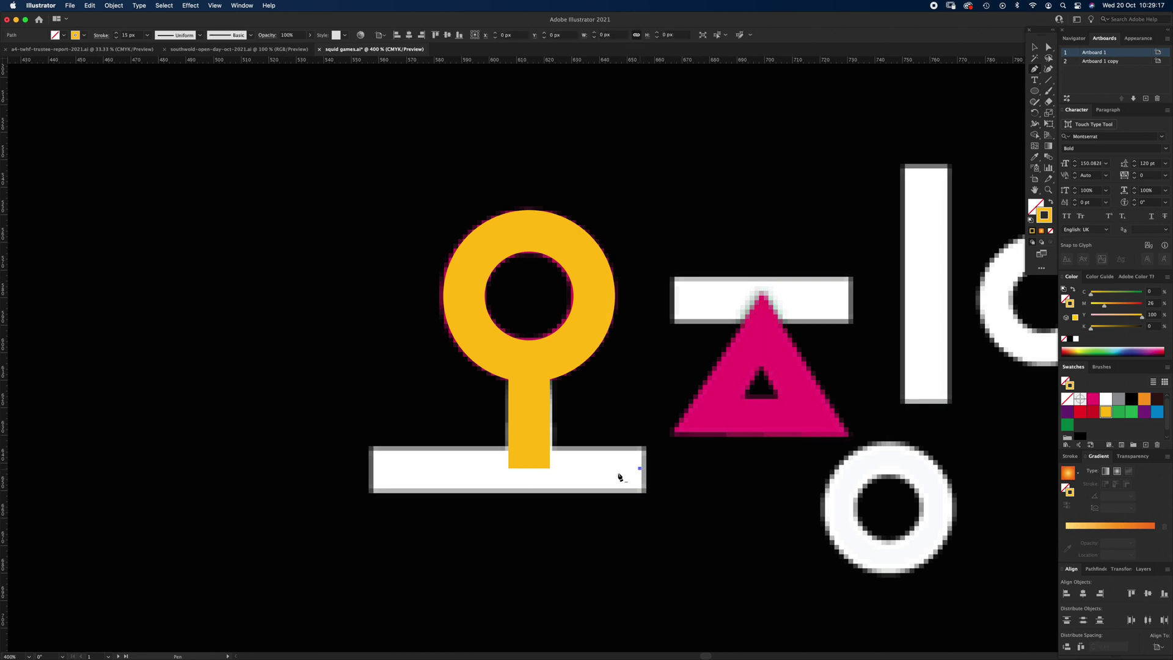
{"action": "left_click", "coordinate": [378, 479]}
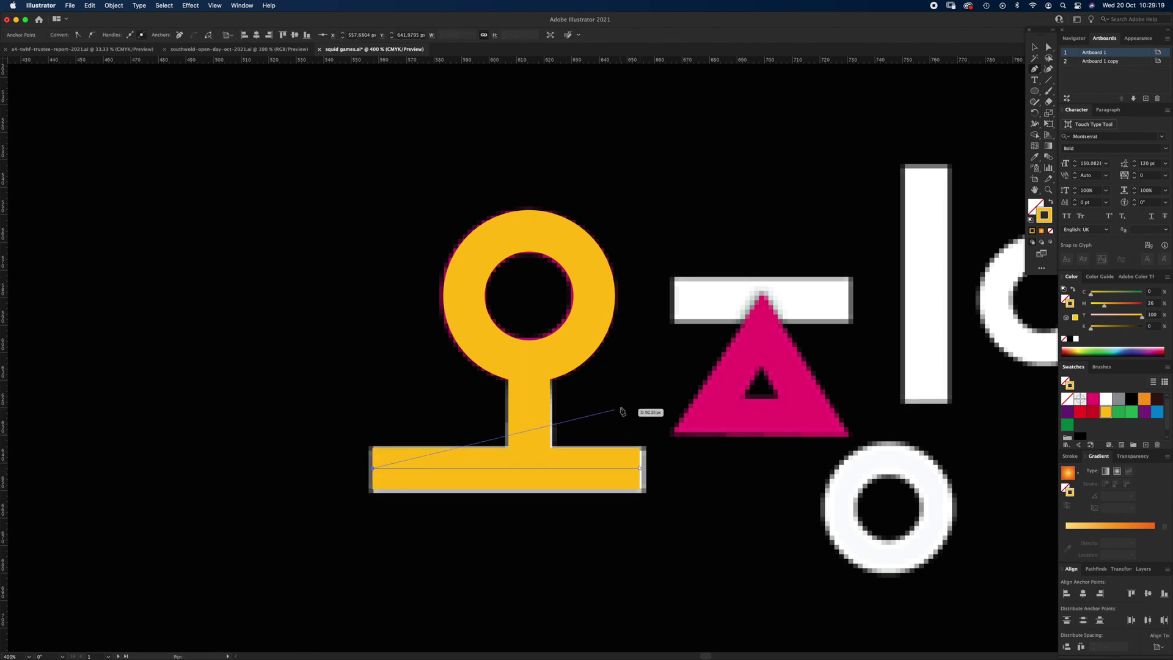
- Cover the white bar above the pink triangle with a yellow line and the pink triangle with a thick green triangular outline
{"action": "key", "text": "Escape"}
{"action": "key", "text": "v"}
{"action": "scroll", "coordinate": [550, 434], "scroll_direction": "right", "scroll_amount": 5}
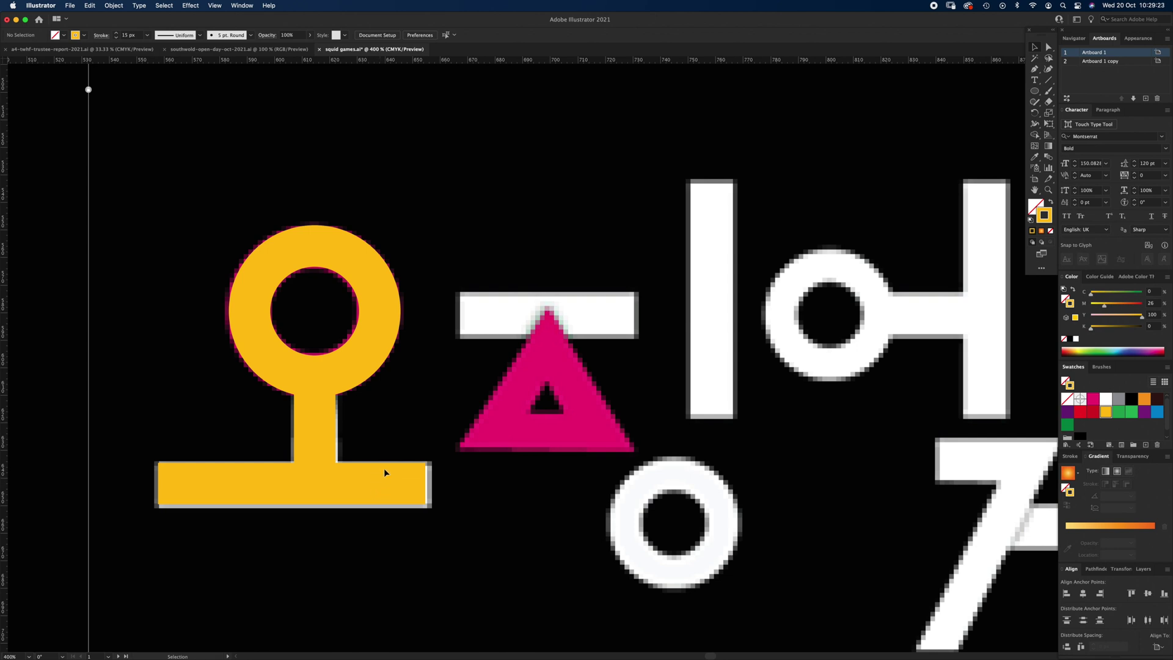
{"action": "key", "text": "p"}
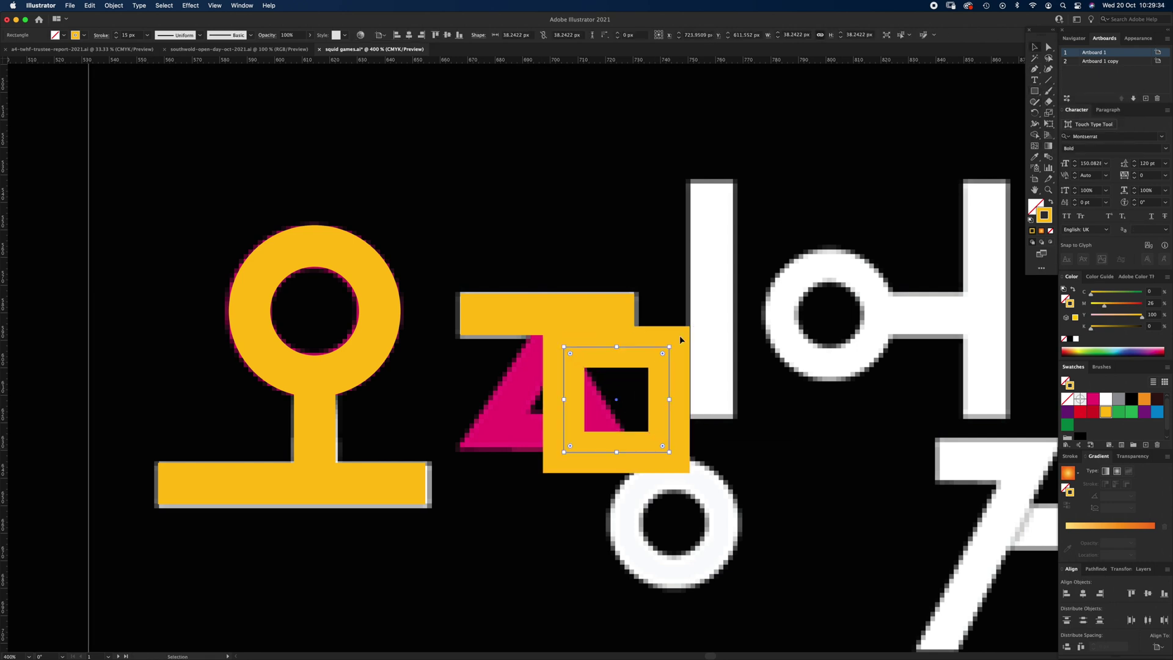
{"action": "left_click_drag", "start_coordinate": [680, 336], "coordinate": [660, 432]}
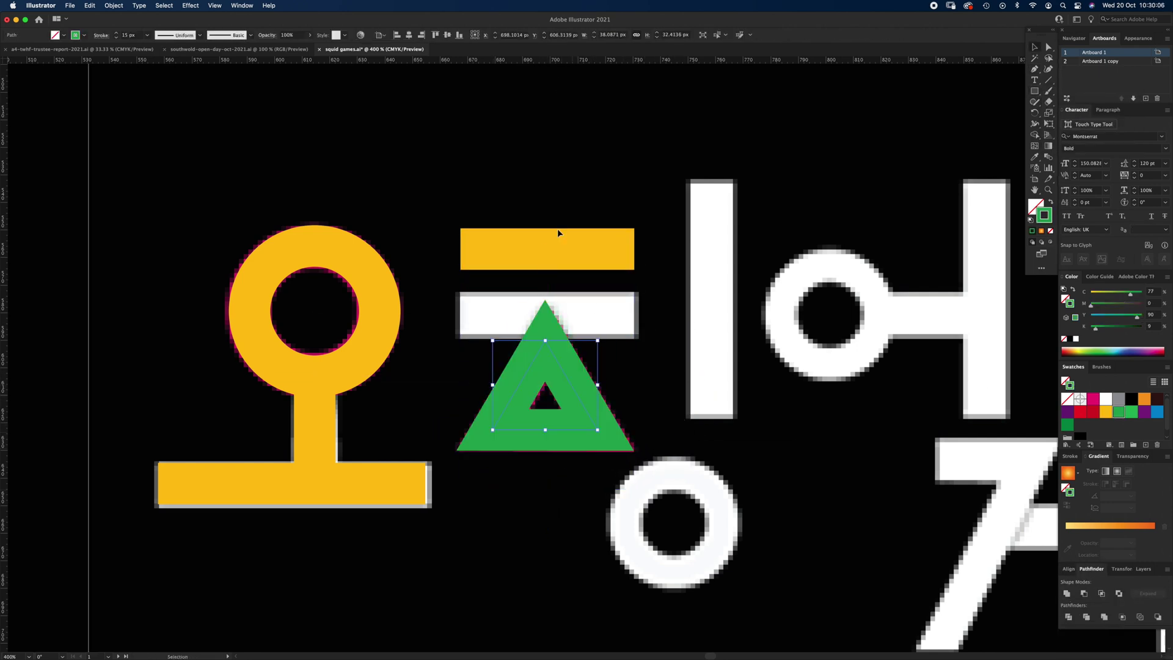
{"action": "left_click_drag", "start_coordinate": [557, 228], "coordinate": [596, 313]}
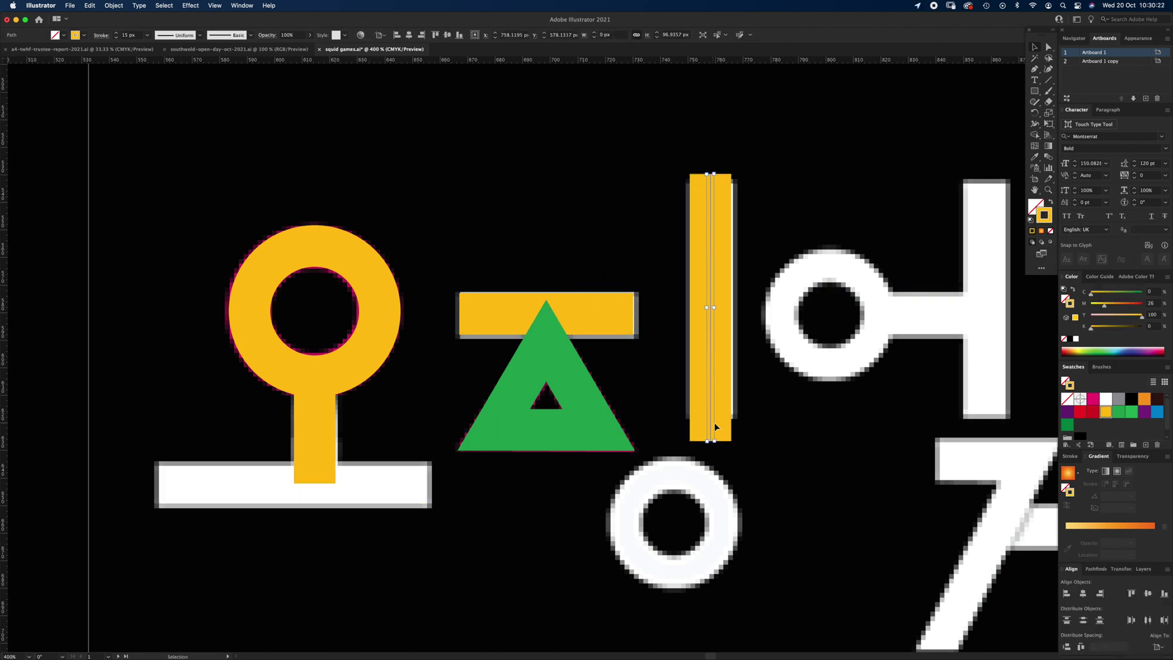
- Trace the remaining characters with yellow strokes, fitting lines and rings over the reference and drawing the 7-shaped stroke
{"action": "left_click_drag", "start_coordinate": [712, 432], "coordinate": [715, 451]}
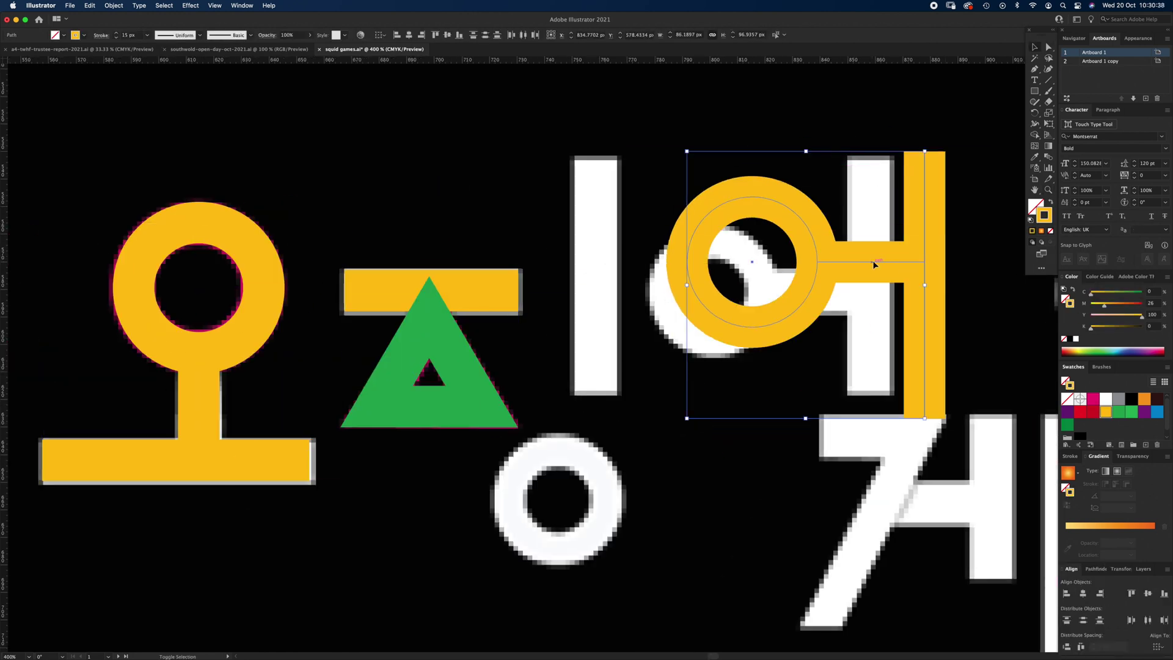
{"action": "mouse_move", "coordinate": [871, 262]}
{"action": "left_mouse_down"}
{"action": "mouse_move", "coordinate": [830, 289]}
{"action": "mouse_move", "coordinate": [806, 265]}
{"action": "left_mouse_up"}
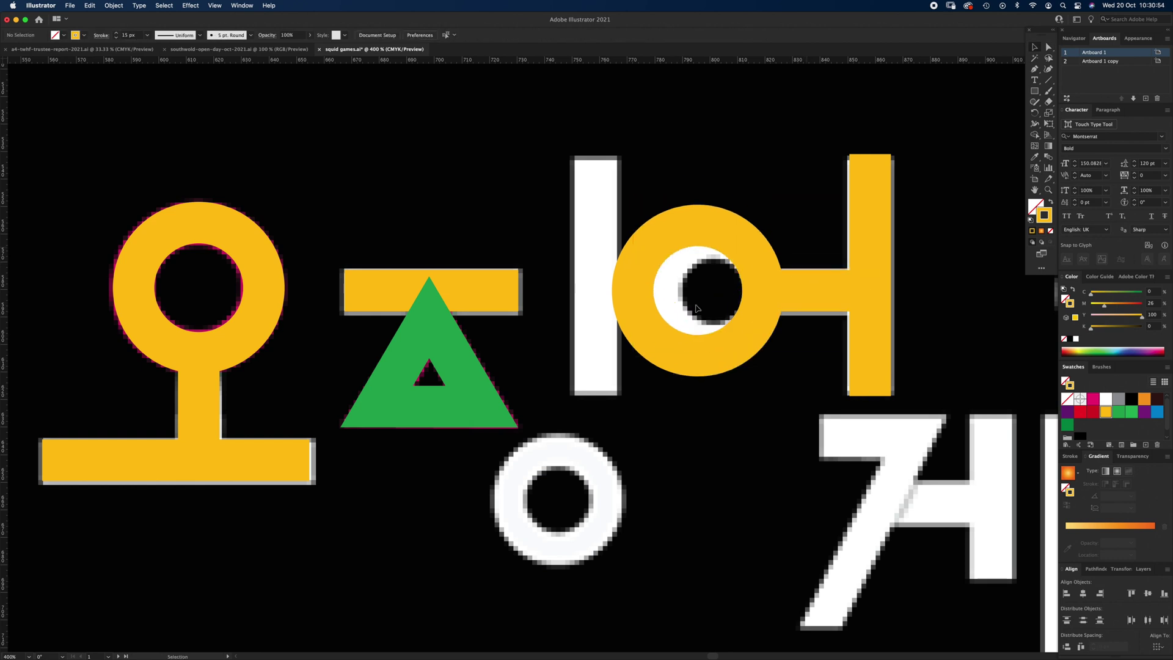
{"action": "left_click_drag", "start_coordinate": [714, 291], "coordinate": [667, 291]}
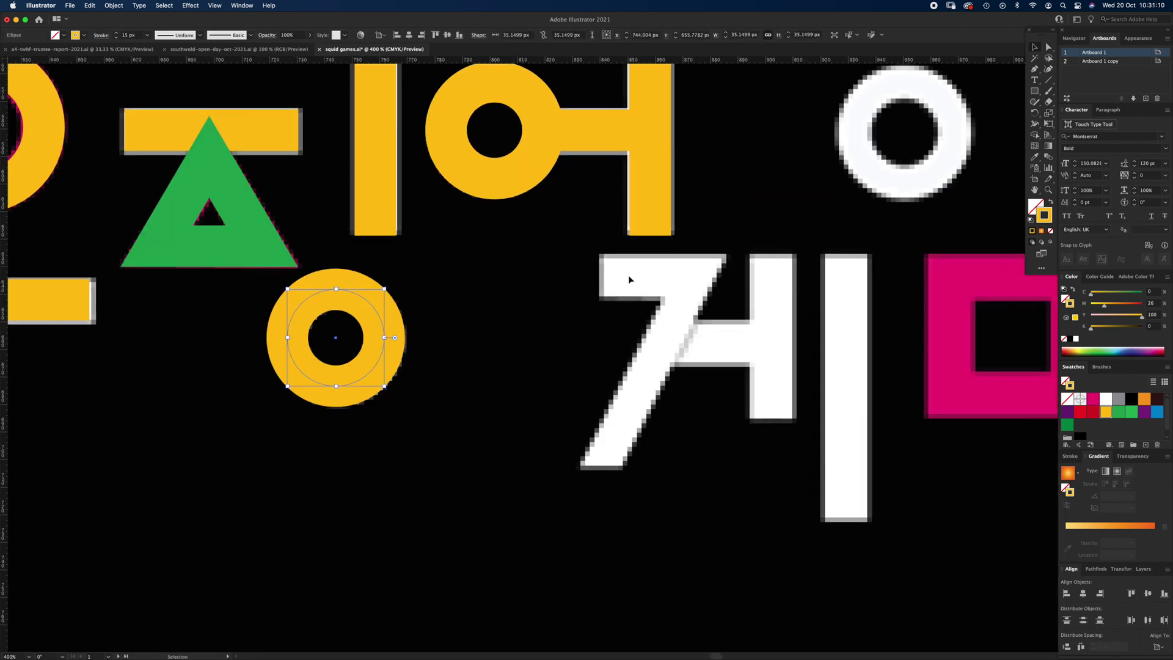
{"action": "left_click", "coordinate": [602, 277]}
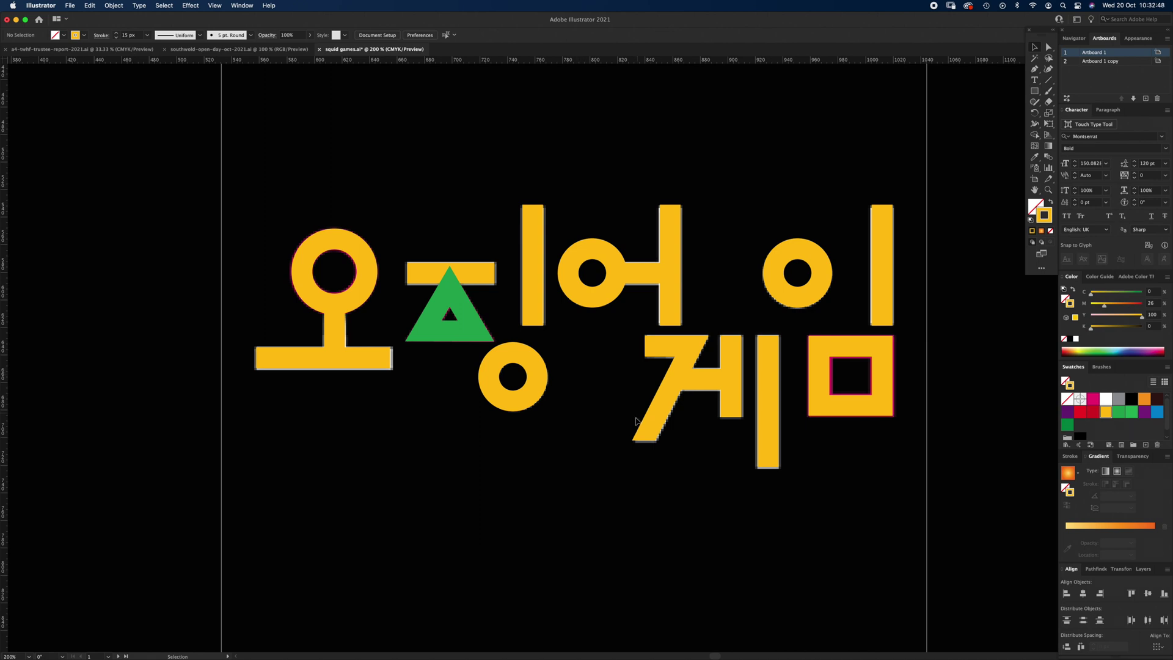
- Select all the traced yellow and green strokes and move them about 188 px straight down, below the reference logo
{"action": "left_click_drag", "start_coordinate": [276, 198], "coordinate": [881, 509]}
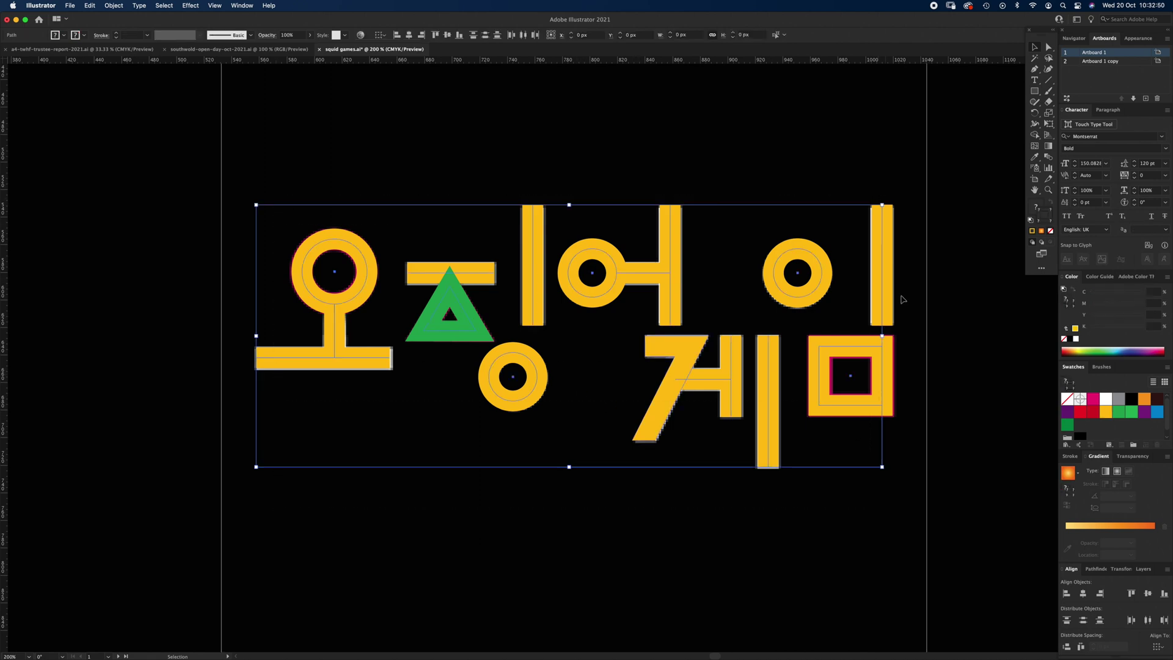
{"action": "left_click", "coordinate": [885, 290], "text": "shift"}
{"action": "key", "text": "z"}
{"action": "left_click", "coordinate": [556, 388], "text": "alt"}
{"action": "left_click", "coordinate": [562, 394], "text": "alt+super"}
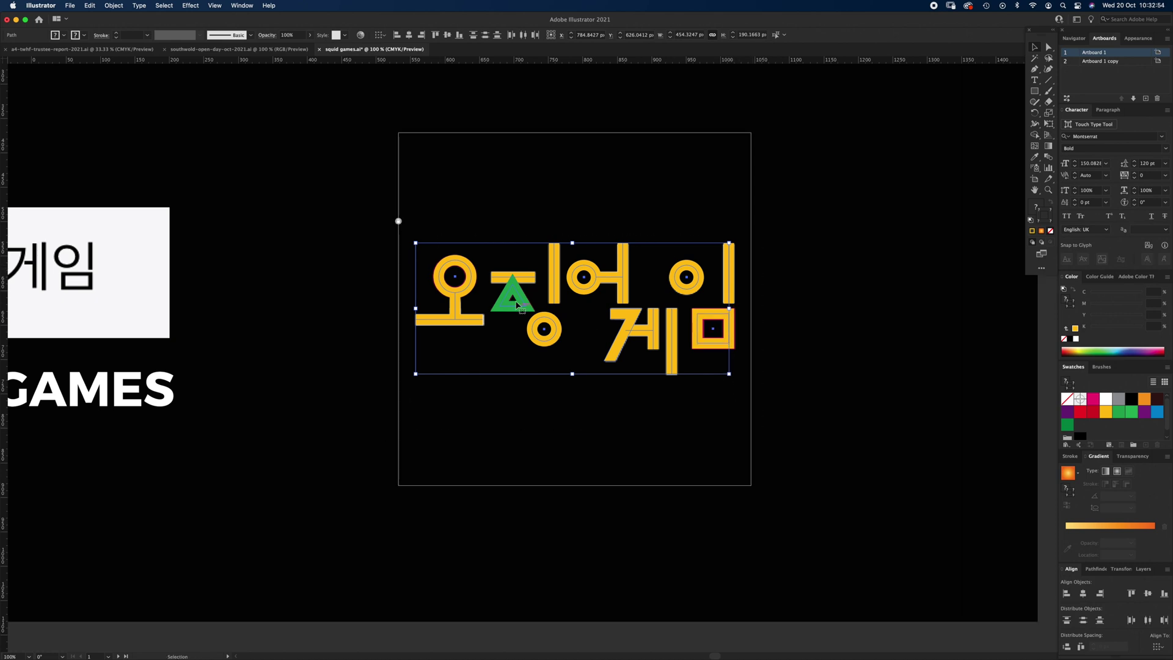
{"action": "left_click_drag", "start_coordinate": [527, 307], "coordinate": [527, 450]}
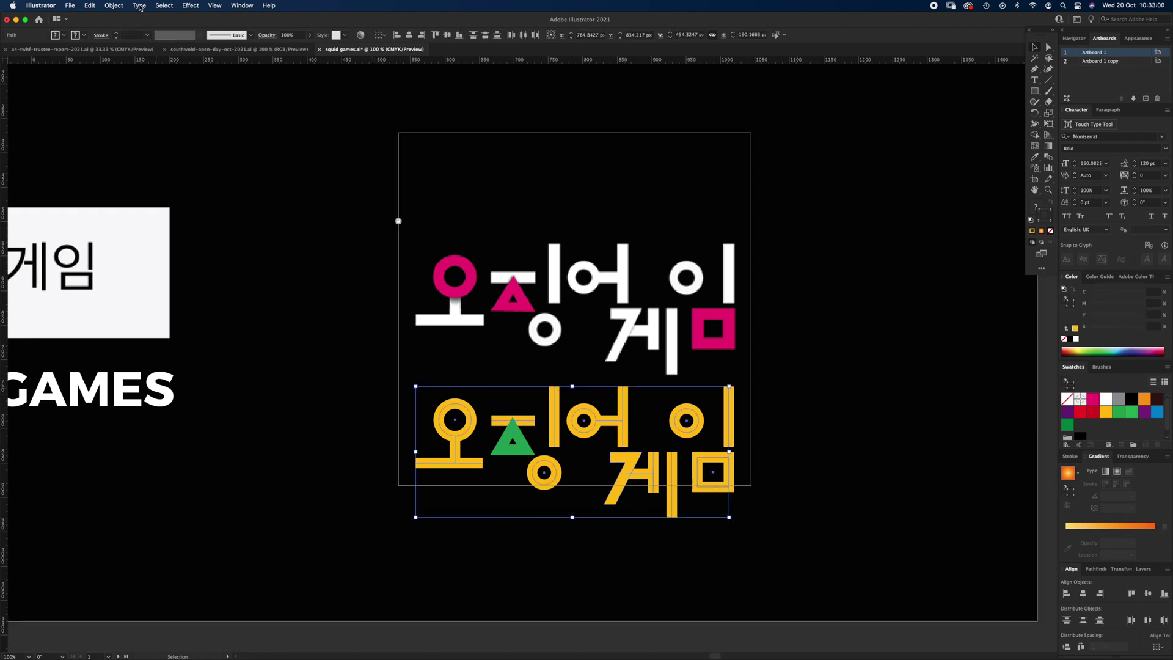
- Expand the fill and stroke of the traced shapes into solid outlines, then deselect them
{"action": "left_click", "coordinate": [114, 5]}
{"action": "left_click", "coordinate": [121, 123]}
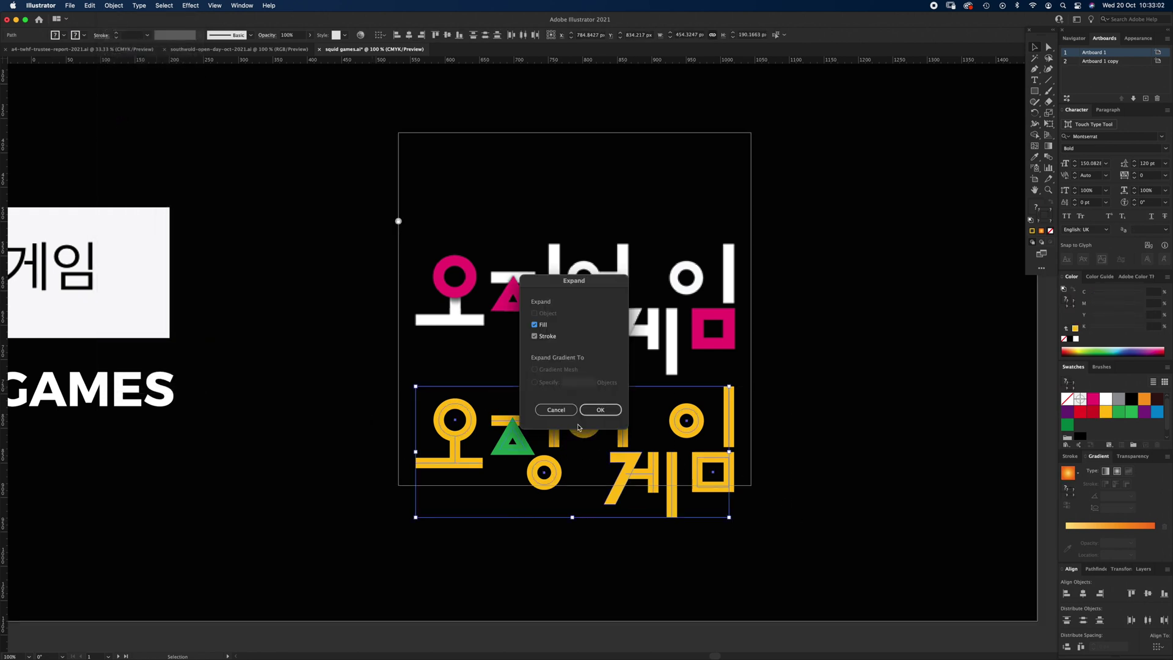
{"action": "left_click", "coordinate": [602, 411]}
{"action": "left_click", "coordinate": [608, 420]}
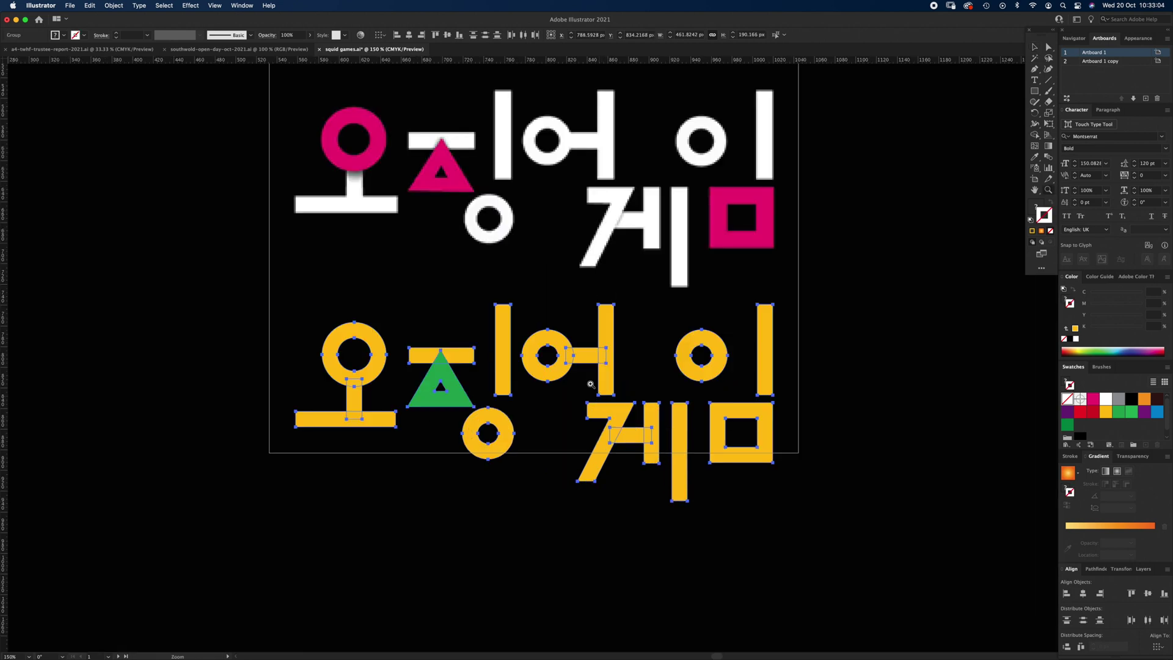
{"action": "left_click_drag", "start_coordinate": [563, 335], "coordinate": [596, 425]}
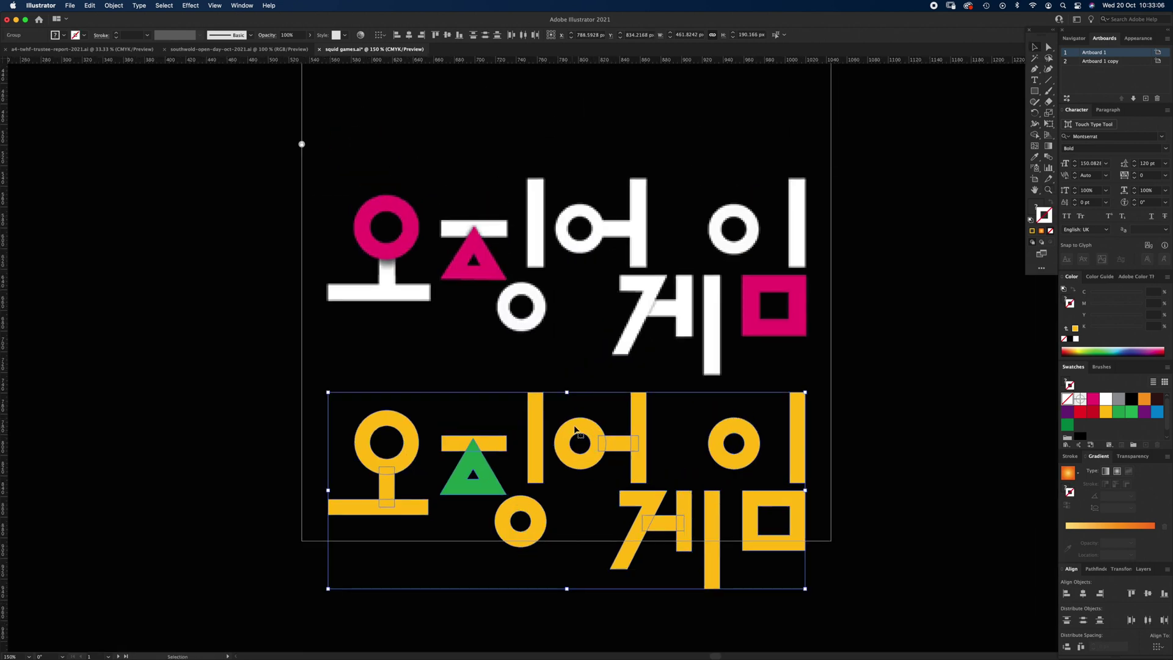
{"action": "left_click", "coordinate": [422, 361]}
- Fill the first character's ring, the green triangle and the square with magenta (C 0, M 100, Y 20, K 0)
{"action": "left_click", "coordinate": [413, 448]}
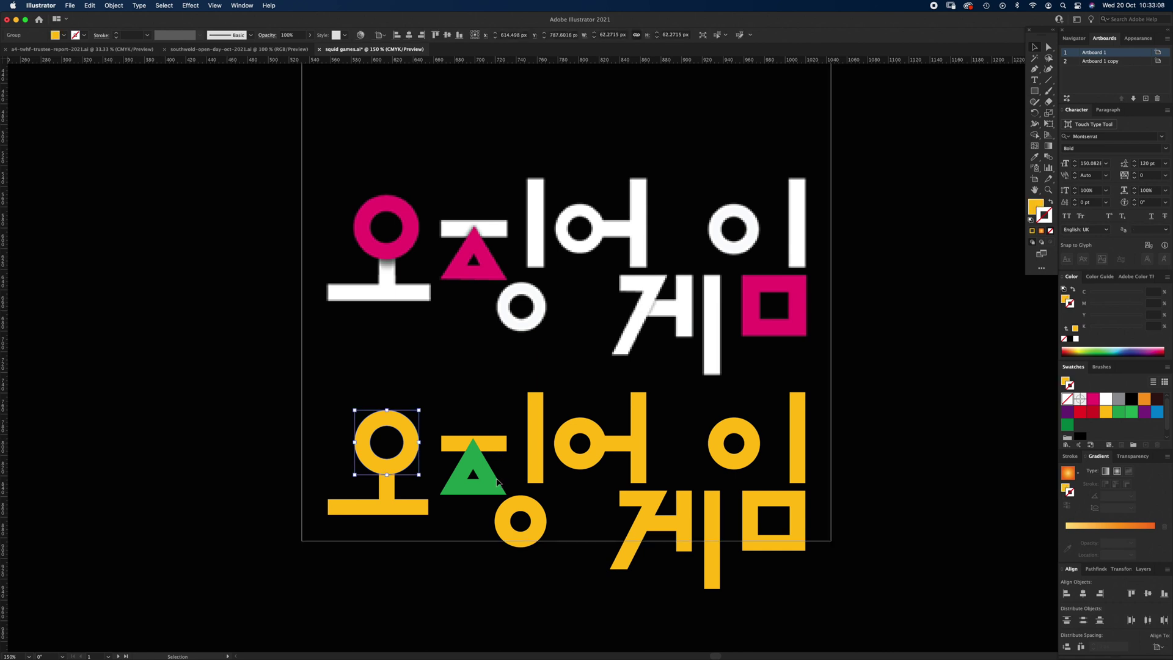
{"action": "left_click", "coordinate": [486, 483]}
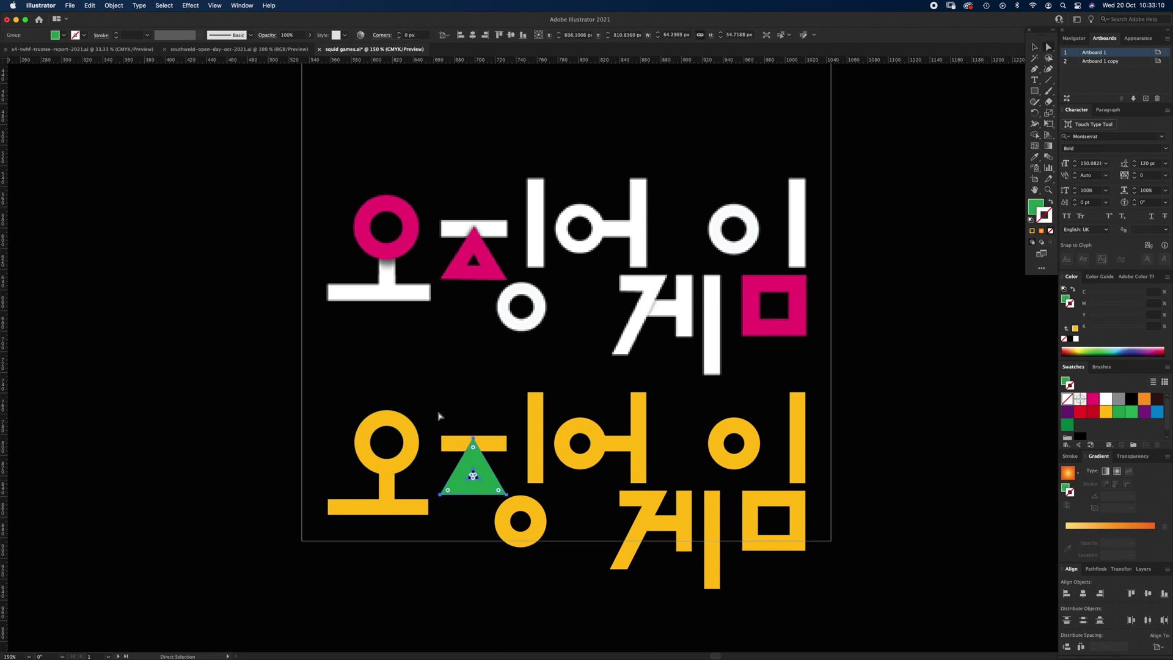
{"action": "left_click", "coordinate": [479, 384]}
{"action": "left_click", "coordinate": [413, 455]}
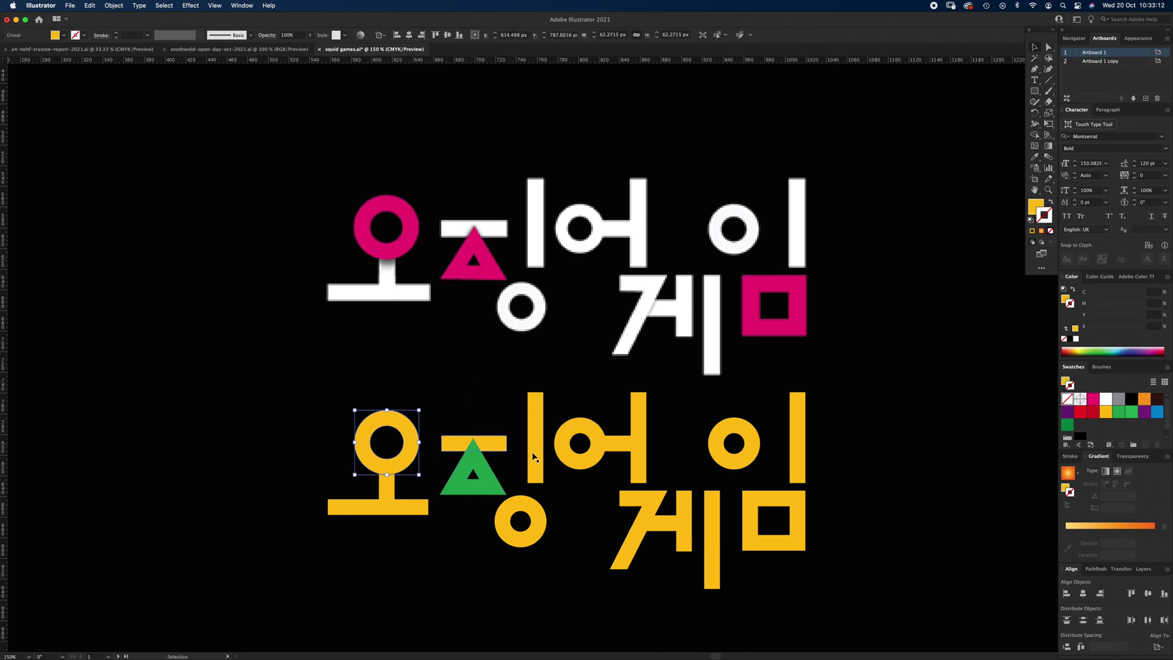
{"action": "left_click", "coordinate": [494, 488], "text": "shift"}
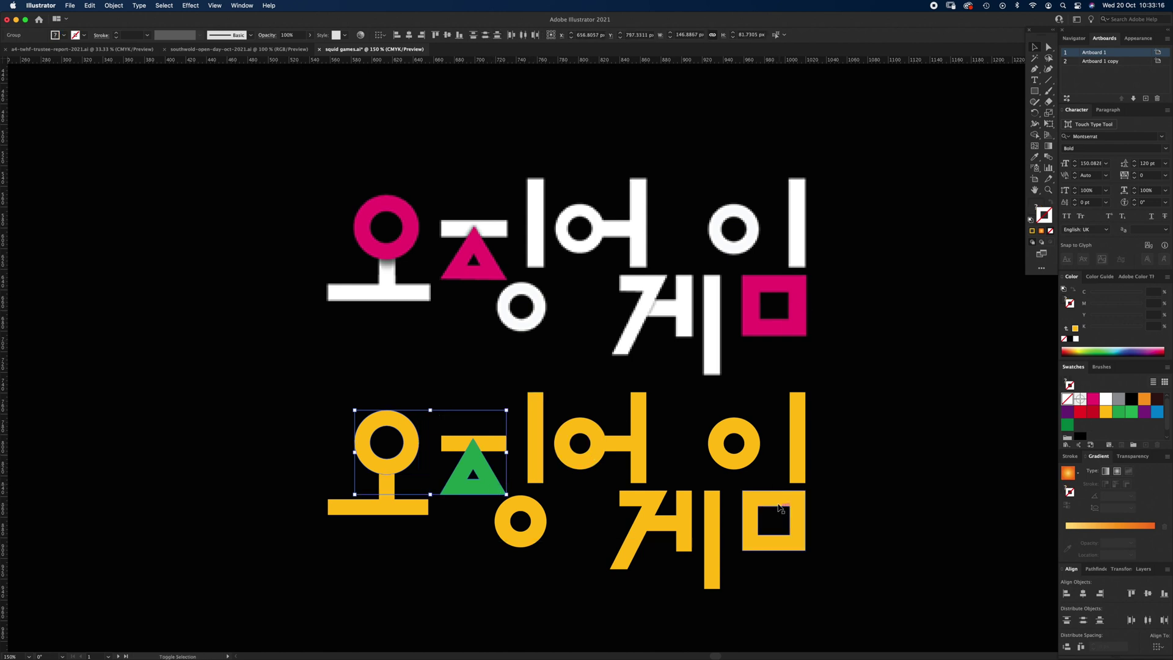
{"action": "left_click", "coordinate": [773, 503], "text": "shift"}
{"action": "left_click", "coordinate": [1093, 398]}
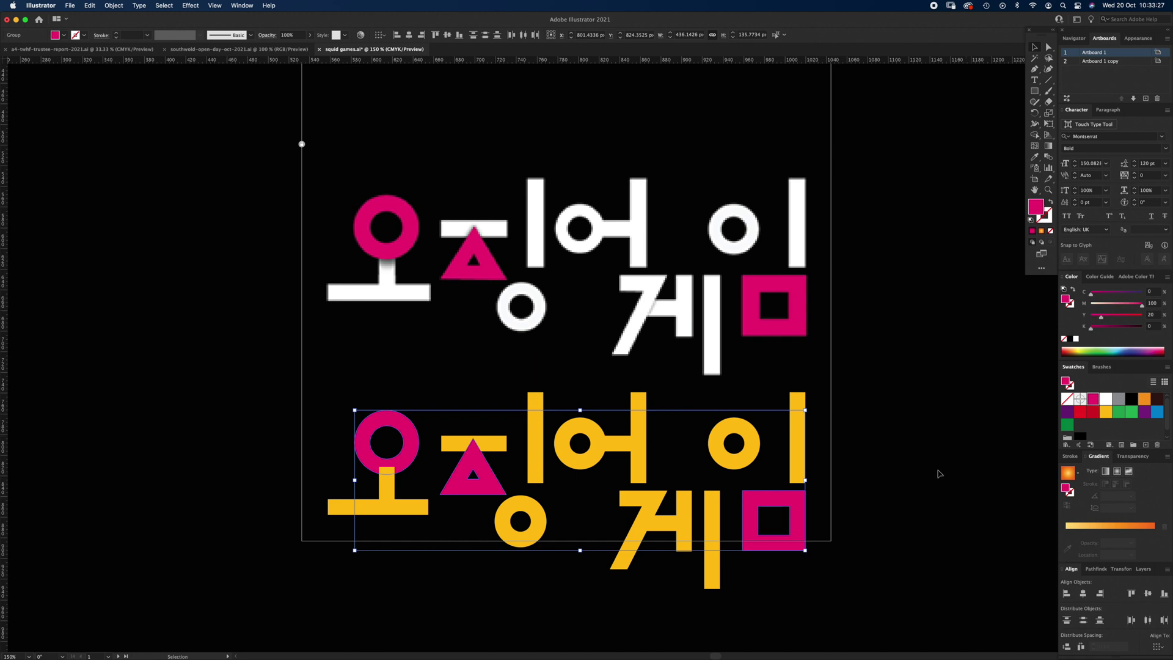
{"action": "left_click", "coordinate": [937, 475]}
- Fill all the remaining yellow shapes with white, leaving the magenta ring, triangle and square out of the selection
{"action": "left_click_drag", "start_coordinate": [269, 429], "coordinate": [850, 588]}
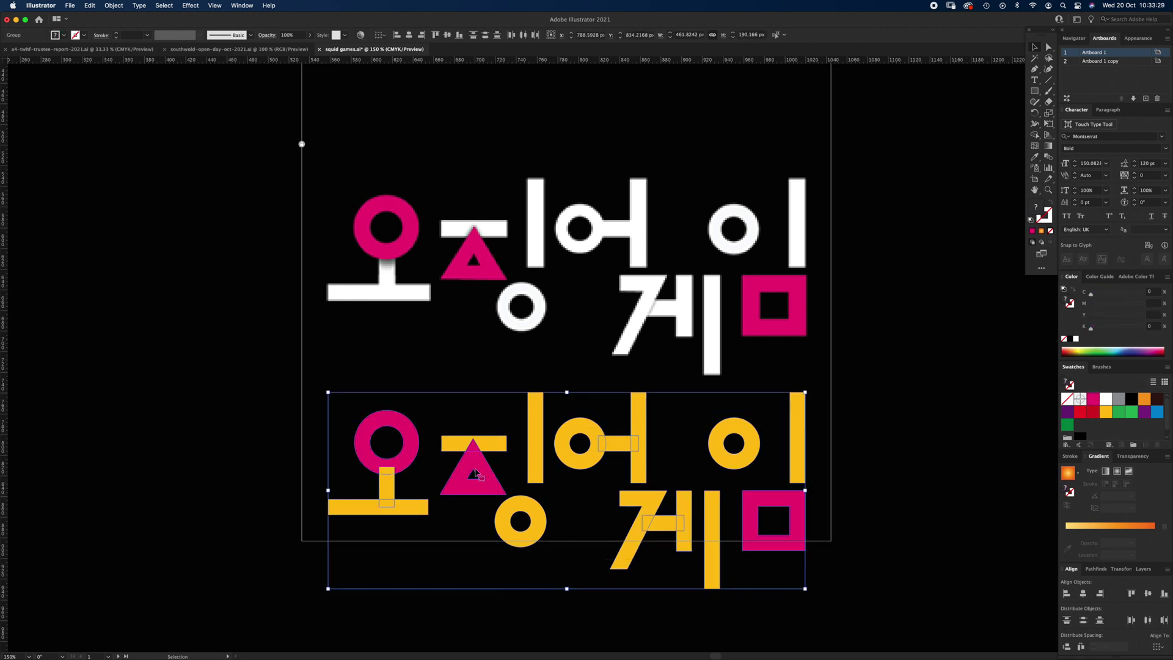
{"action": "left_click", "coordinate": [751, 518], "text": "shift"}
{"action": "left_click", "coordinate": [1105, 399]}
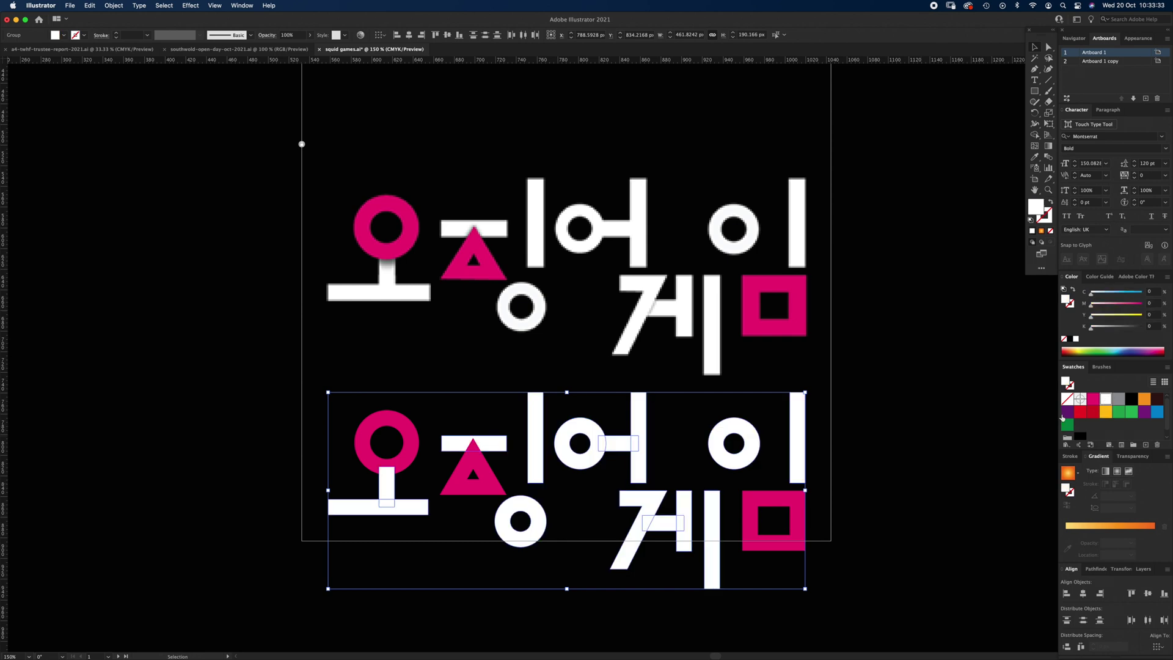
{"action": "left_click", "coordinate": [942, 451]}
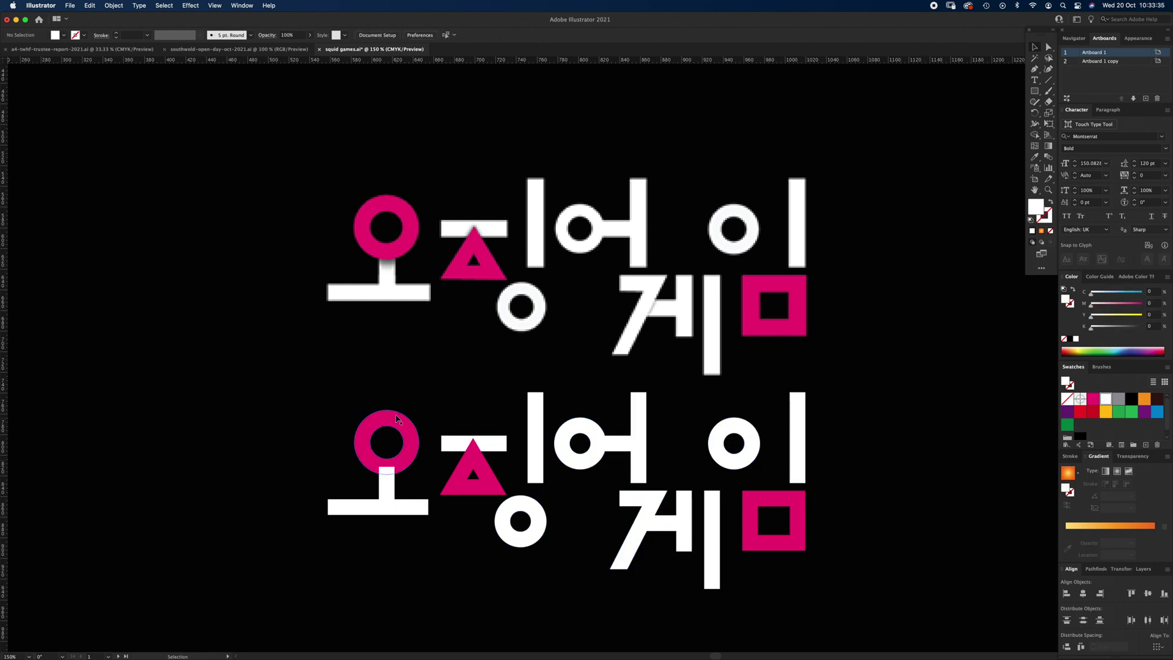
- Bring the magenta ring in front of the white stem beneath it
{"action": "left_click", "coordinate": [406, 451]}
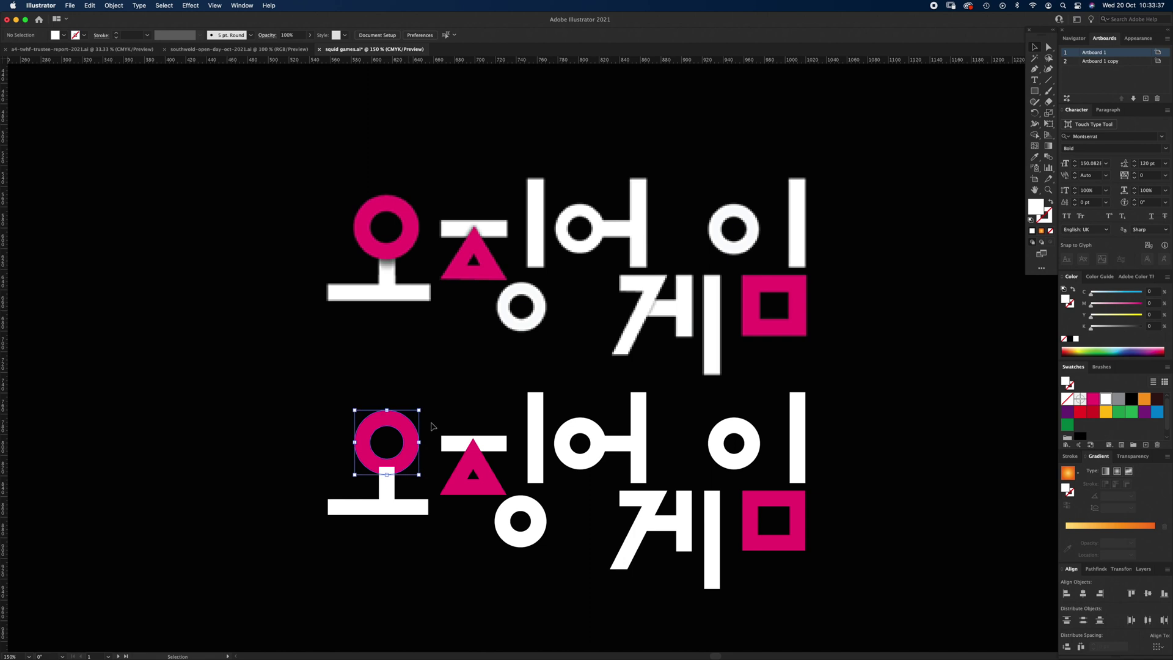
{"action": "key", "text": "a"}
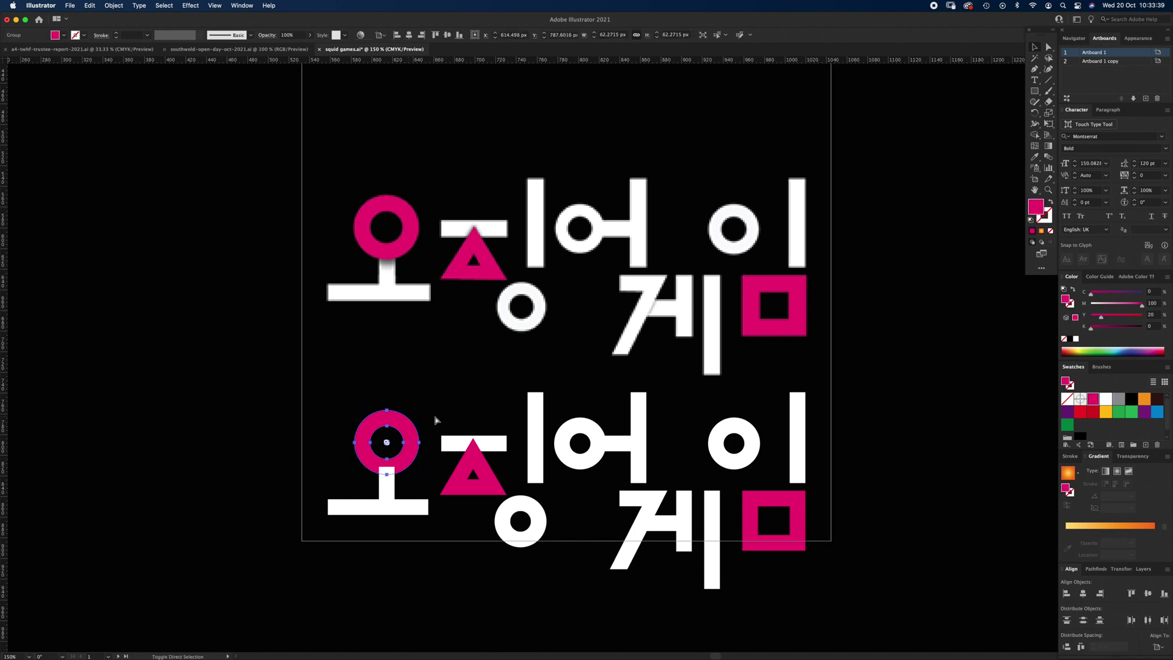
{"action": "key", "text": "v"}
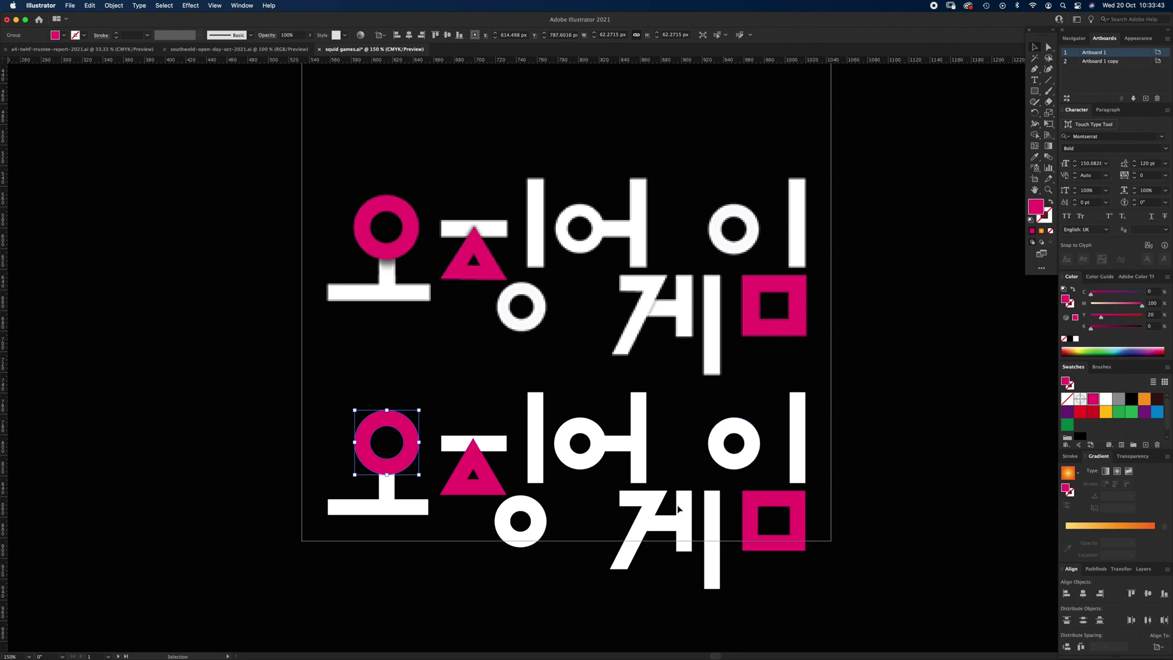
{"action": "left_click", "coordinate": [638, 540]}
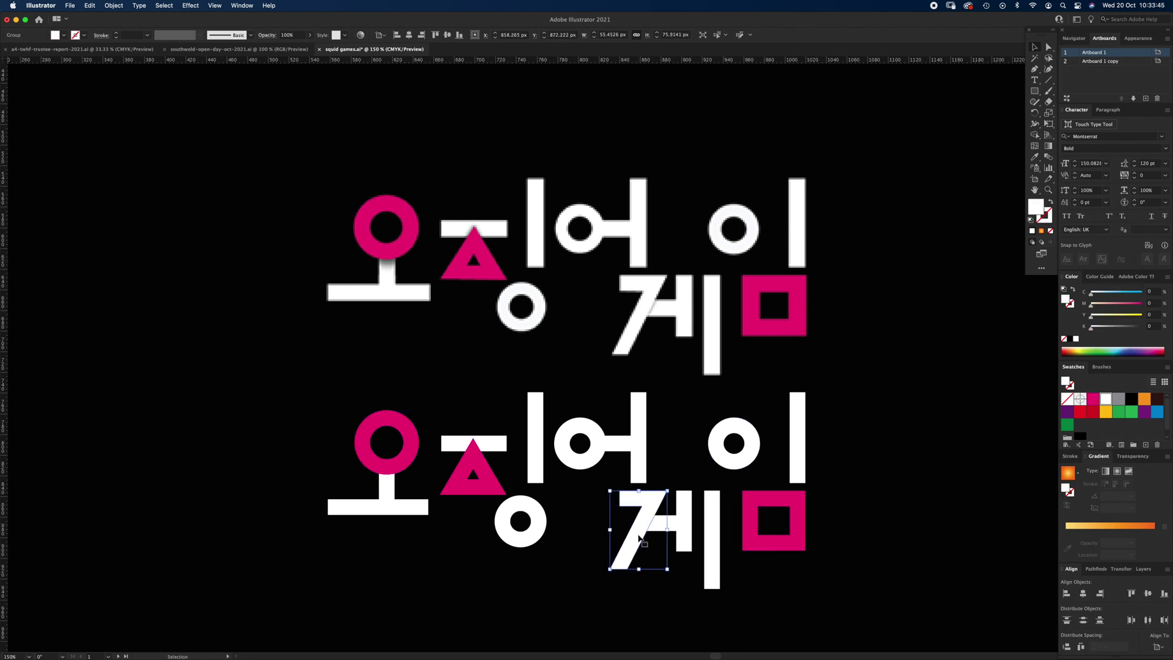
{"action": "left_click", "coordinate": [430, 558]}
- Apply a Drop Shadow effect to the magenta ring with Normal mode, 6 px X and Y offsets and 4 px blur
{"action": "left_click", "coordinate": [409, 467]}
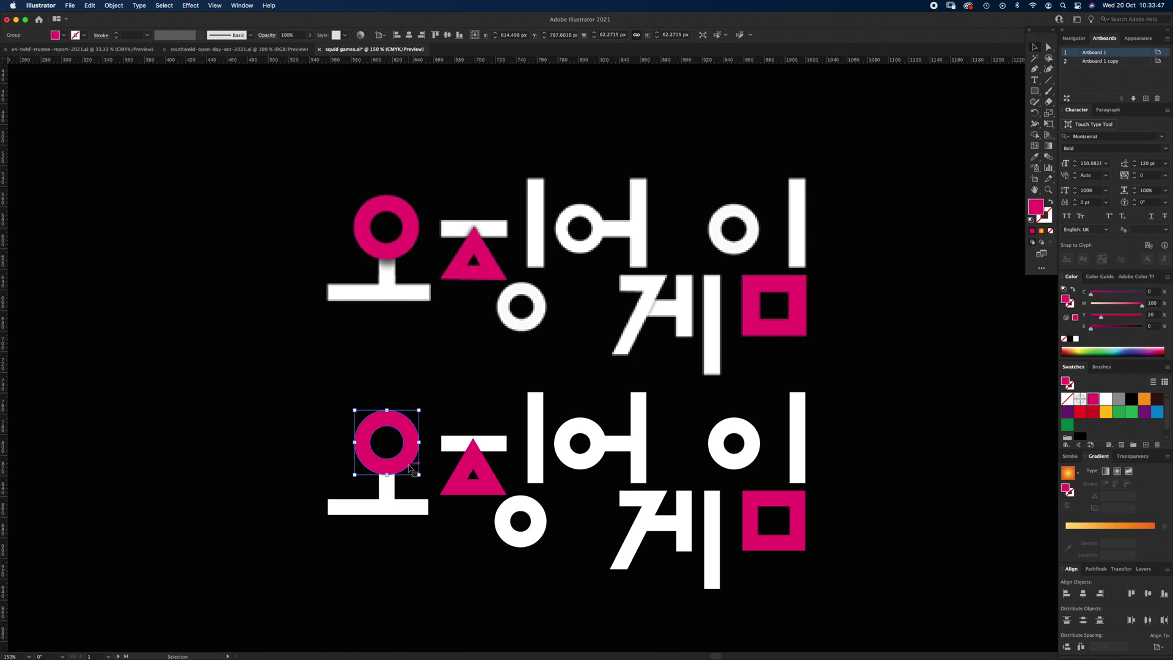
{"action": "left_click", "coordinate": [190, 6]}
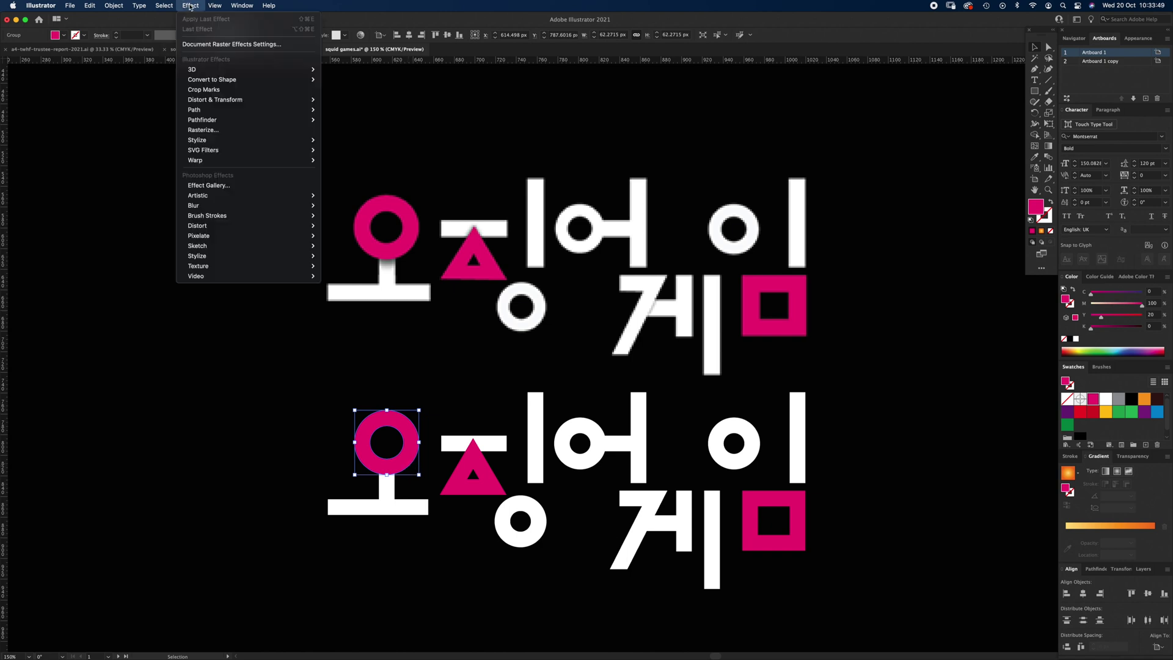
{"action": "mouse_move", "coordinate": [219, 144]}
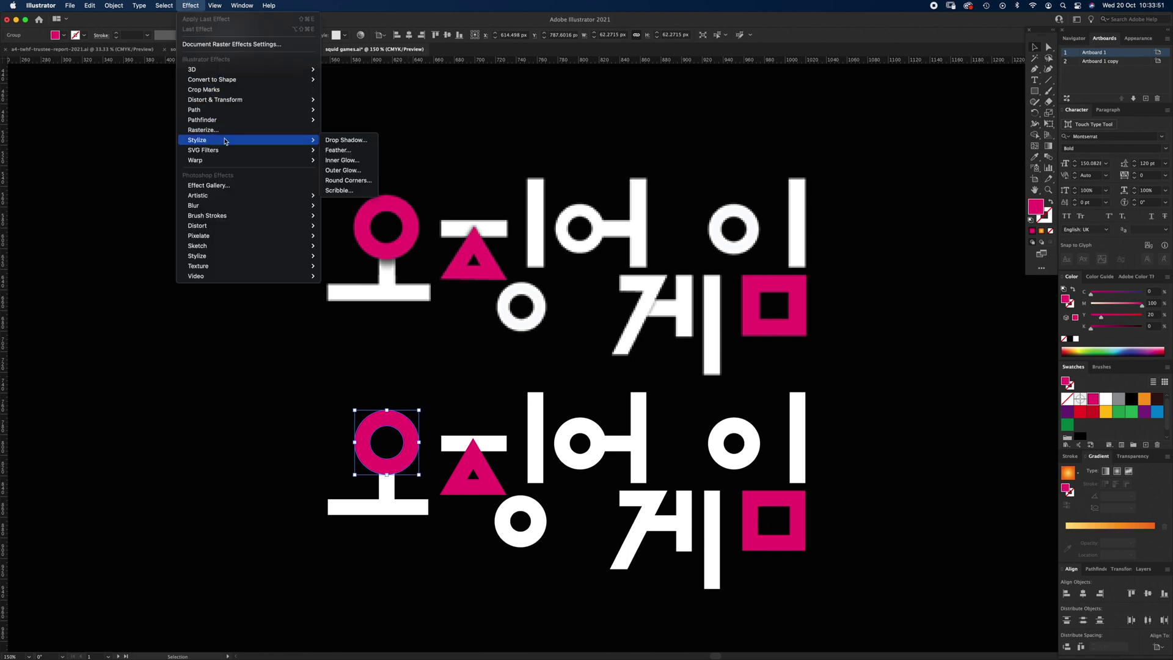
{"action": "left_click", "coordinate": [346, 140]}
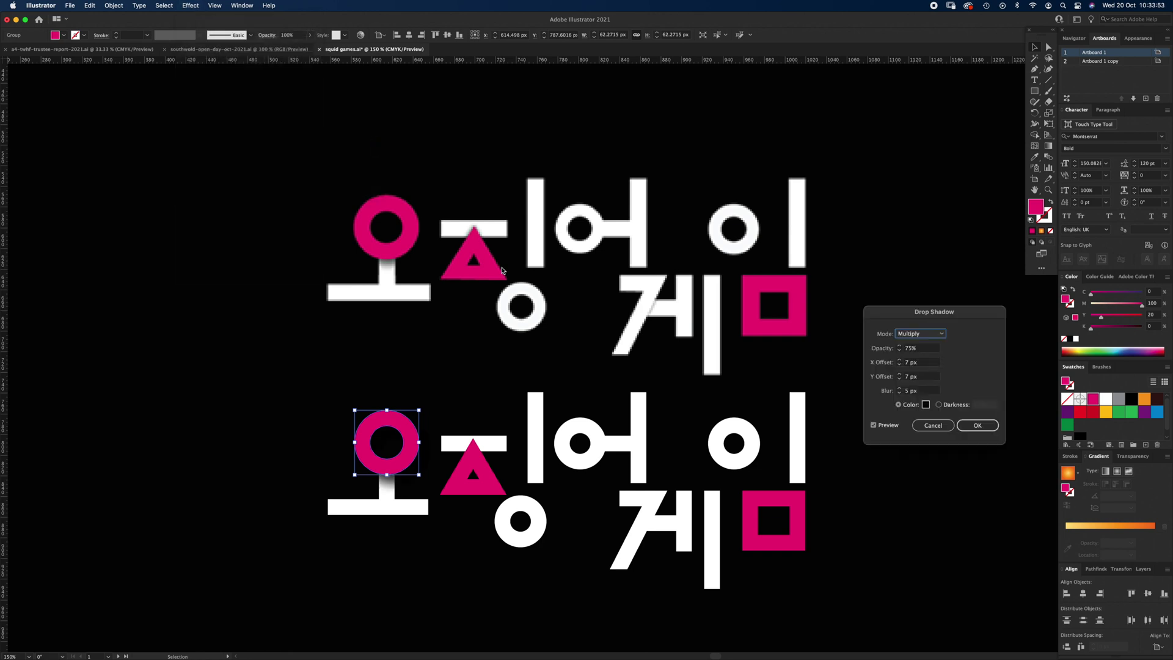
{"action": "left_click", "coordinate": [923, 336]}
{"action": "left_click", "coordinate": [920, 348]}
{"action": "left_click", "coordinate": [926, 361]}
{"action": "key", "text": "Tab"}
{"action": "key", "text": "Down"}
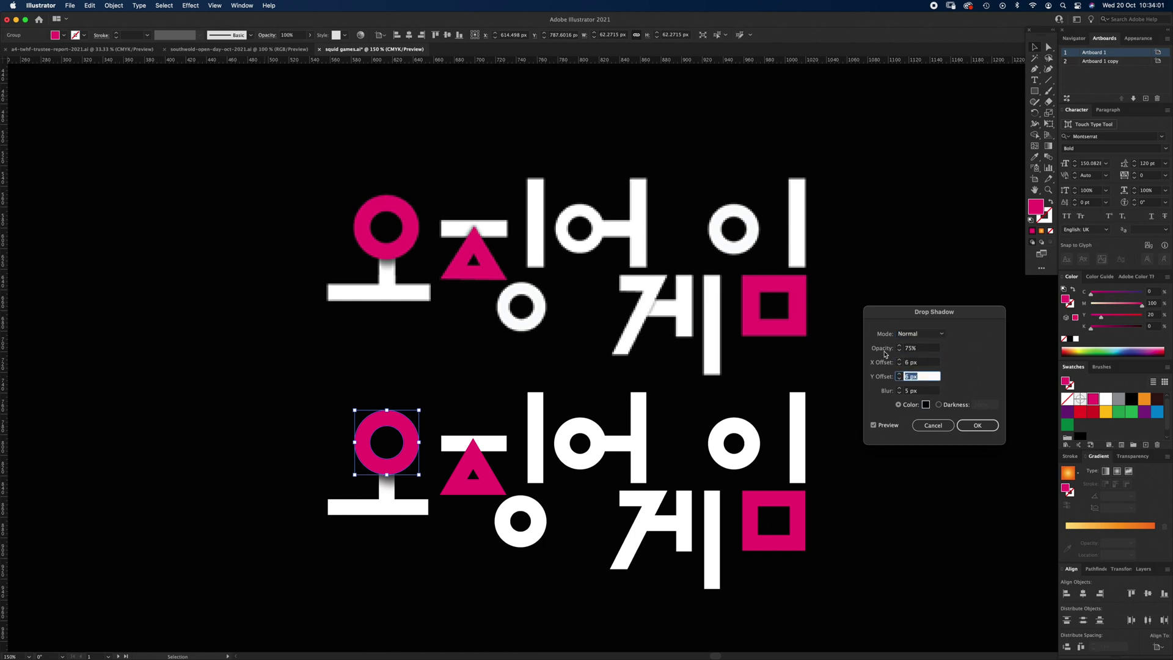
{"action": "key", "text": "Tab"}
{"action": "key", "text": "Down"}
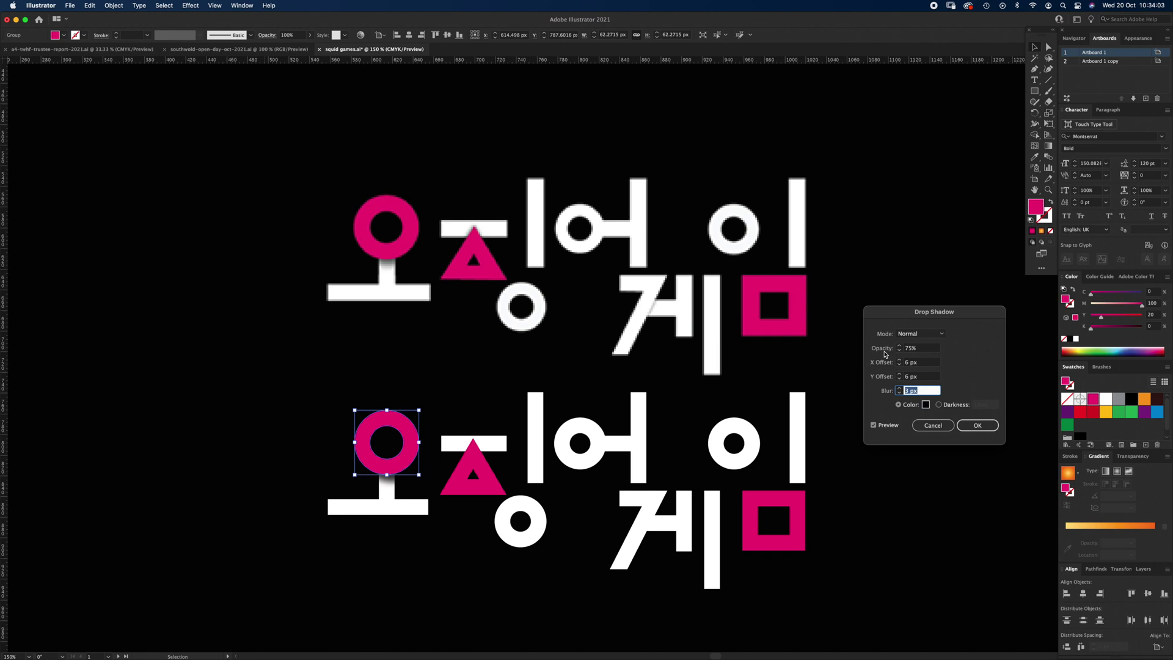
- Set the drop shadow's Y offset to 6 px and its X offset to 0 px
{"action": "left_click", "coordinate": [925, 378]}
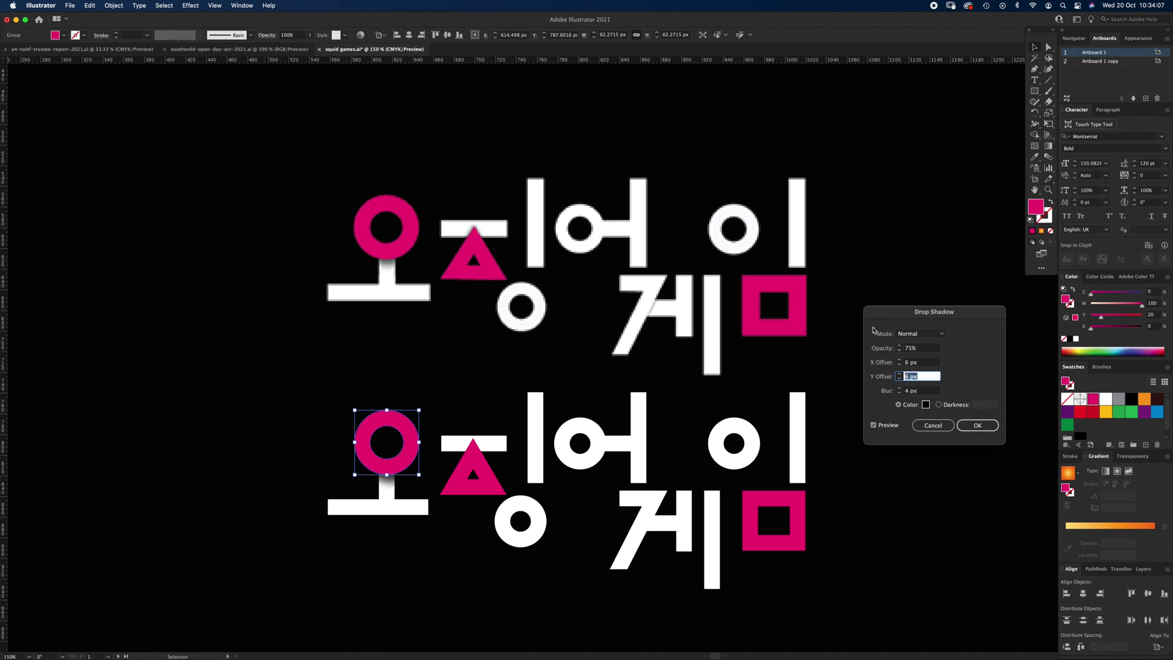
{"action": "key", "text": "Tab"}
{"action": "left_click", "coordinate": [923, 378]}
{"action": "type", "text": "6"}
{"action": "key", "text": "Tab"}
{"action": "double_click", "coordinate": [925, 363]}
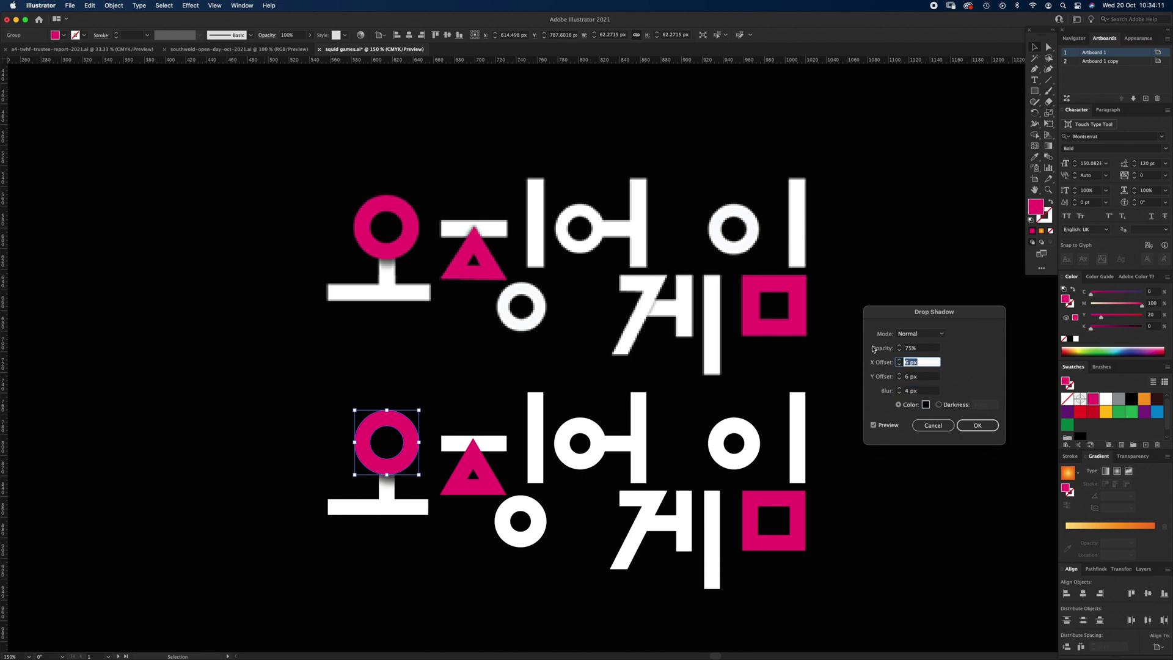
{"action": "type", "text": "0"}
{"action": "key", "text": "Tab"}
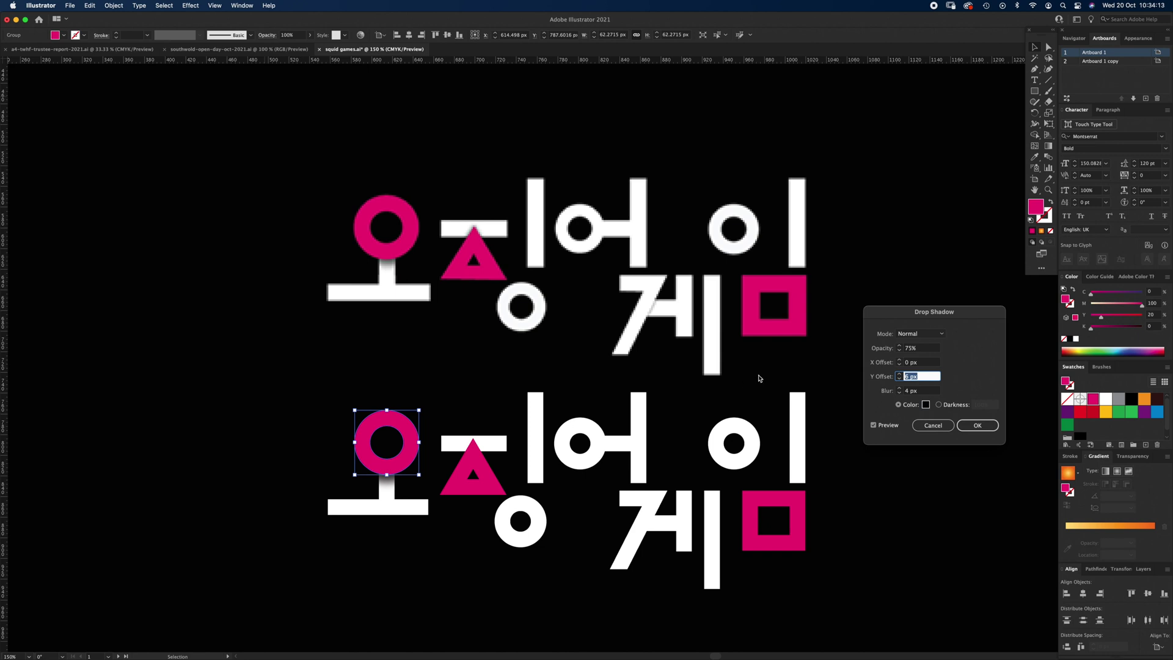
- Set the magenta ring's drop shadow opacity to 60% and apply the effect
{"action": "key", "text": "shift+Tab"}
{"action": "key", "text": "shift+Tab"}
{"action": "type", "text": "60"}
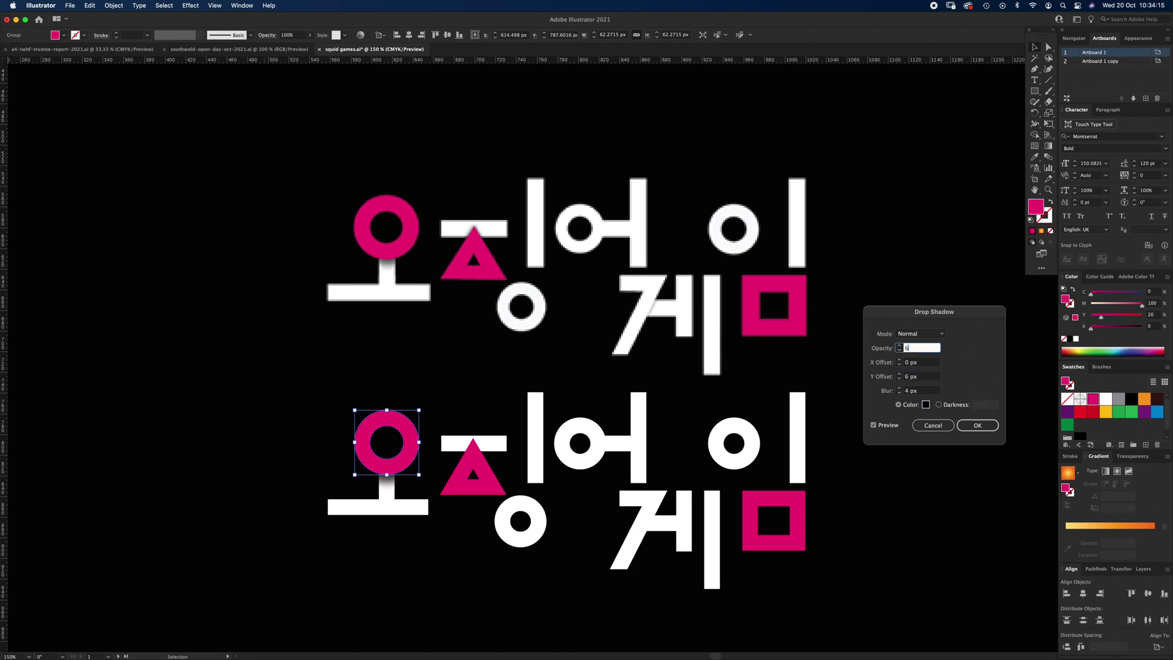
{"action": "key", "text": "Tab"}
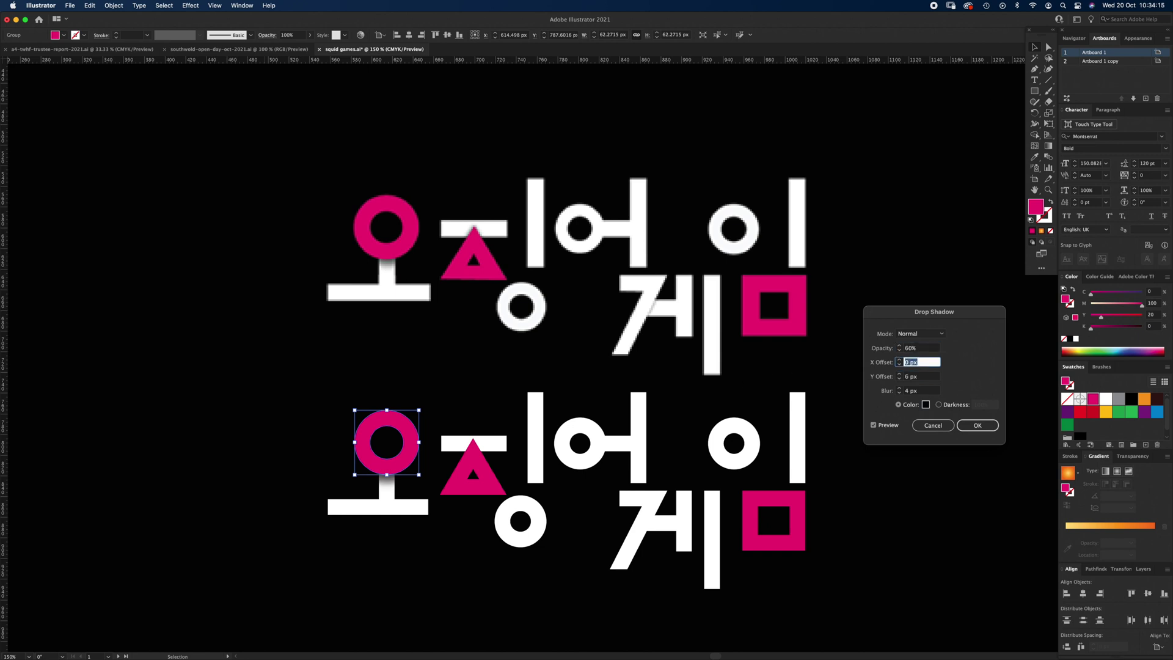
{"action": "left_click", "coordinate": [979, 425]}
{"action": "left_click", "coordinate": [464, 550]}
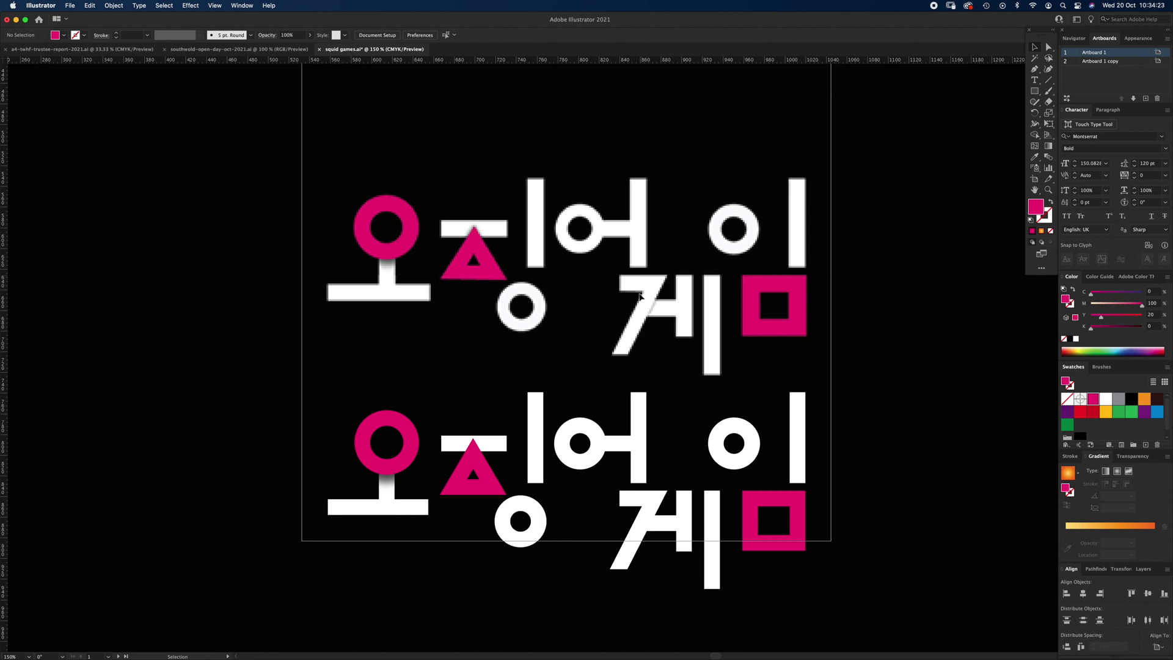
- Apply a Drop Shadow effect to the white slanted 7-shaped stroke with 60% opacity, 0 px X and Y offsets and a smaller blur
{"action": "left_click", "coordinate": [648, 524]}
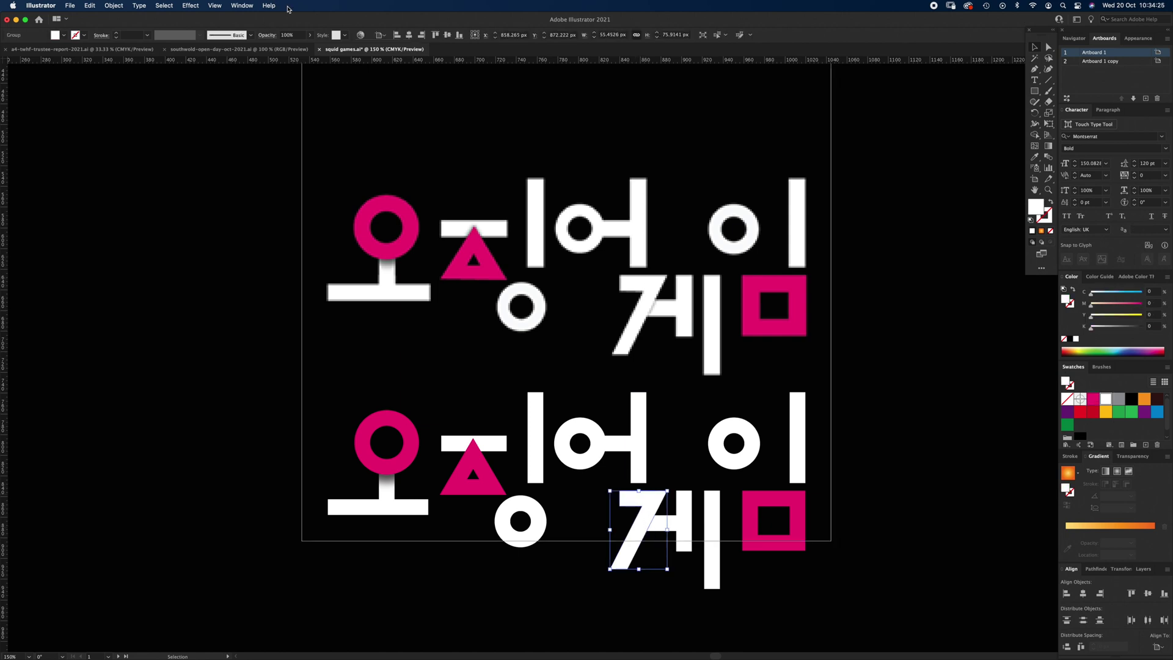
{"action": "left_click", "coordinate": [191, 5]}
{"action": "mouse_move", "coordinate": [287, 140]}
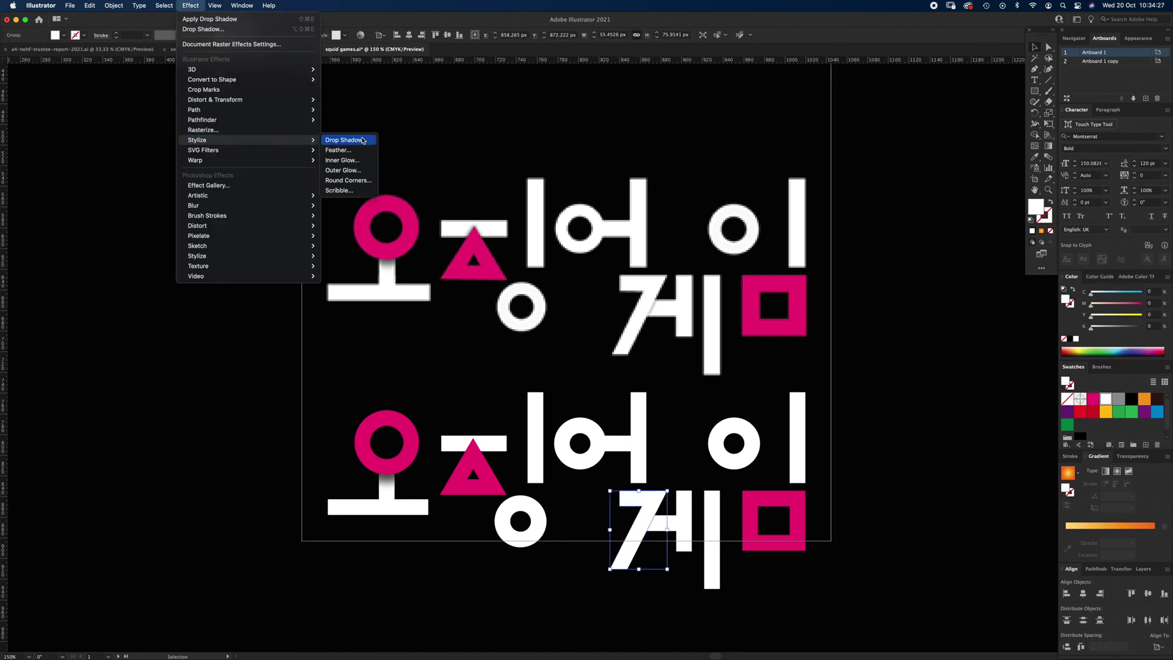
{"action": "left_click", "coordinate": [344, 140]}
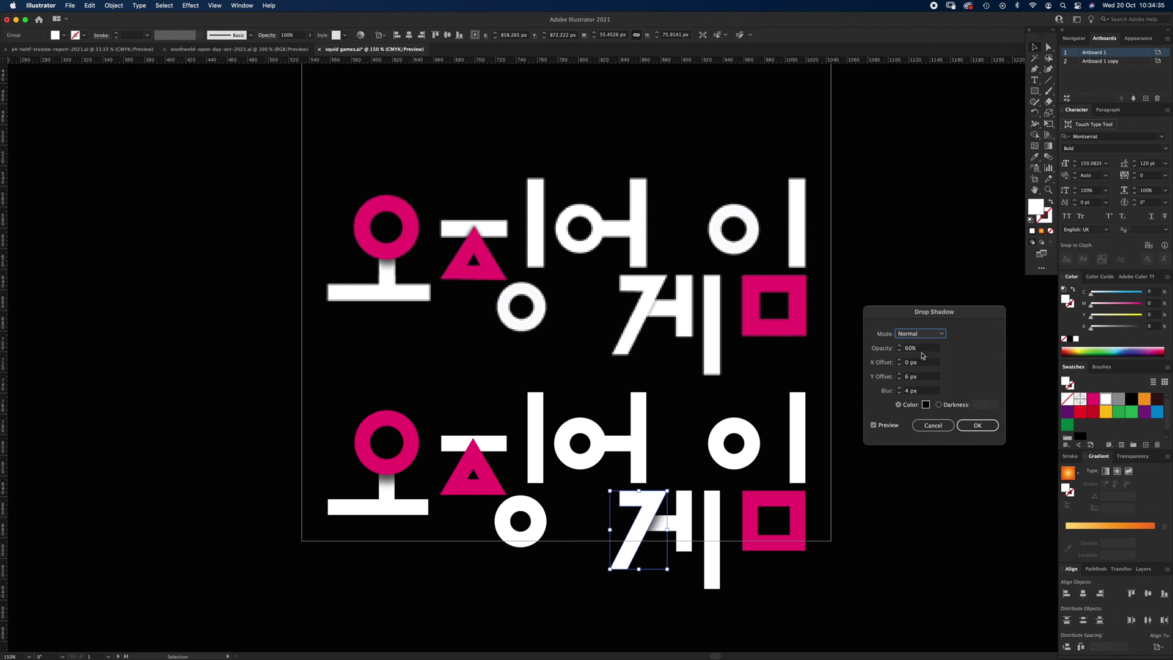
{"action": "left_click", "coordinate": [923, 377]}
{"action": "type", "text": "0"}
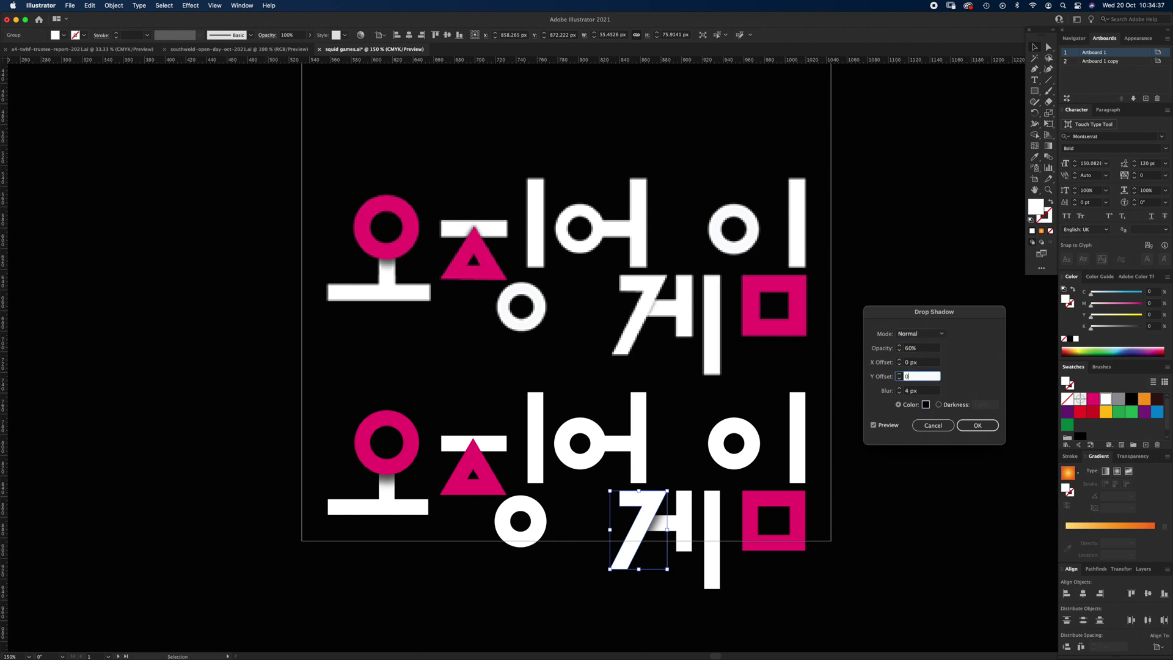
{"action": "key", "text": "Tab"}
{"action": "left_click", "coordinate": [923, 362]}
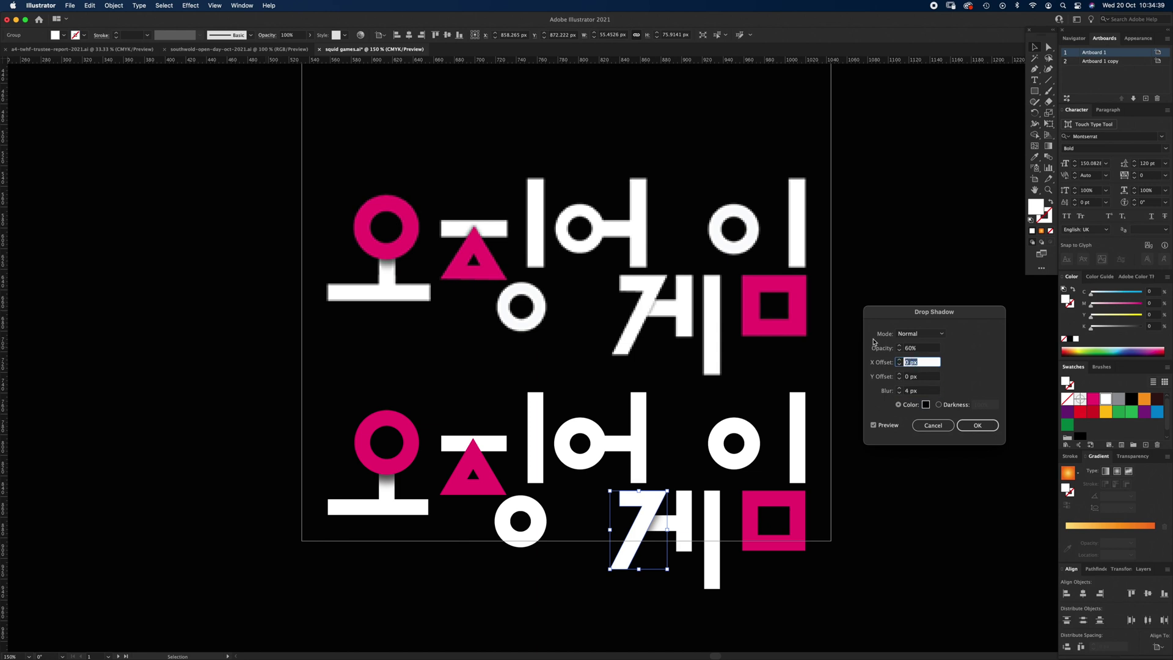
{"action": "left_click_drag", "start_coordinate": [922, 391], "coordinate": [886, 391]}
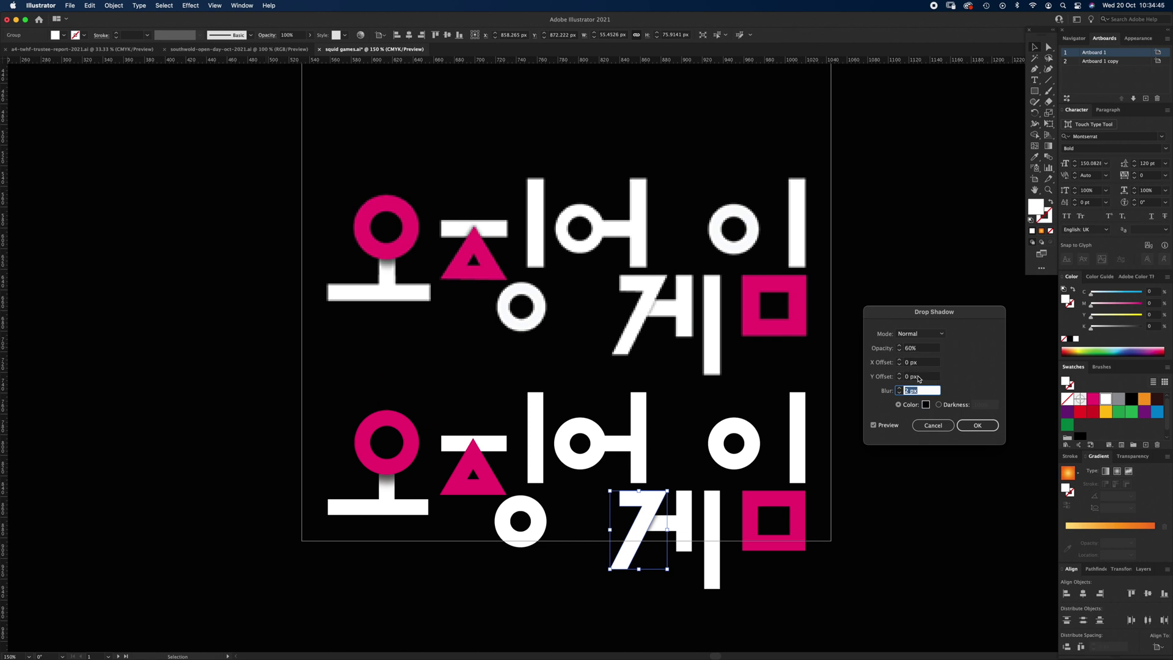
{"action": "left_click", "coordinate": [977, 426]}
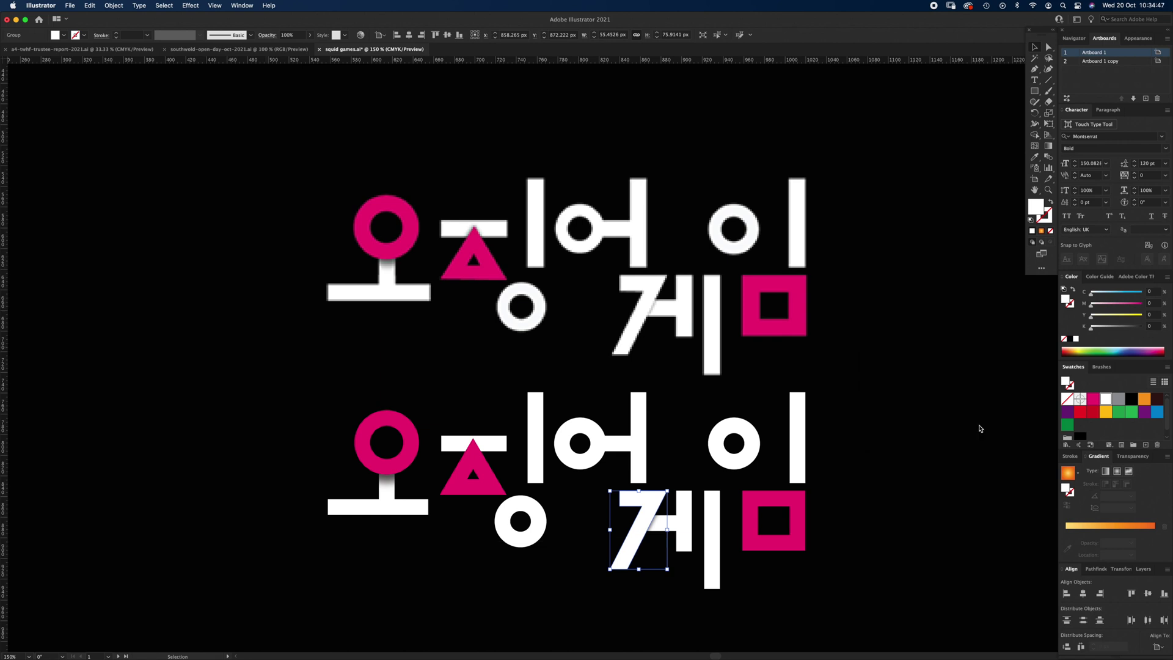
{"action": "left_click", "coordinate": [957, 421]}
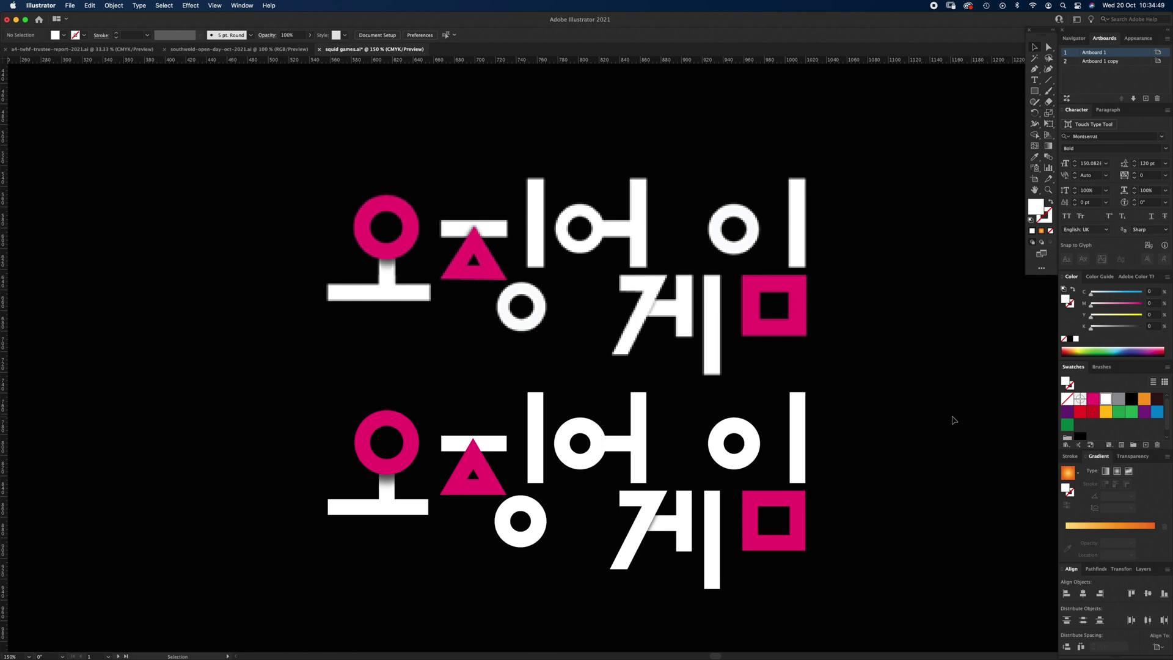
- Enlarge the complete recreated logo below the reference logo proportionally to about 643 px wide
{"action": "left_click", "coordinate": [569, 384], "text": "alt"}
{"action": "left_click", "coordinate": [577, 375], "text": "alt"}
{"action": "key", "text": "v"}
{"action": "left_click", "coordinate": [691, 385]}
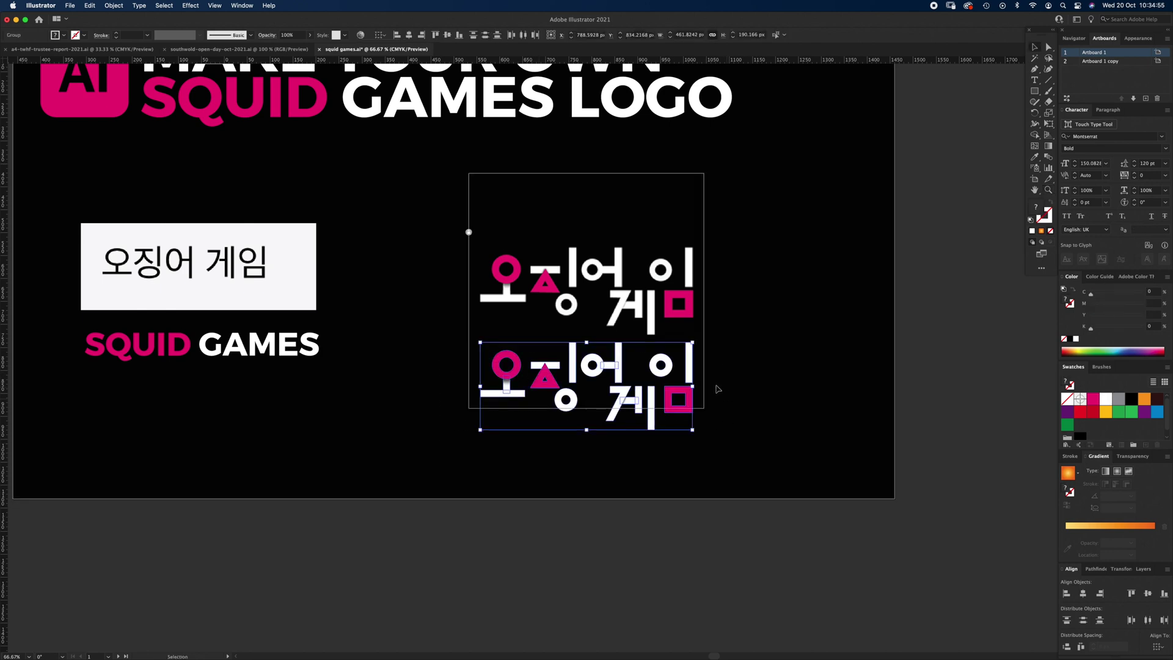
{"action": "left_click_drag", "start_coordinate": [695, 387], "coordinate": [736, 387]}
{"action": "left_click_drag", "start_coordinate": [584, 556], "coordinate": [686, 345]}
- Move the enlarged logo onto the second artboard, above and to the right of the Igloo Imaging lettering
{"action": "left_click", "coordinate": [640, 392], "text": "alt"}
{"action": "left_click", "coordinate": [640, 392], "text": "alt"}
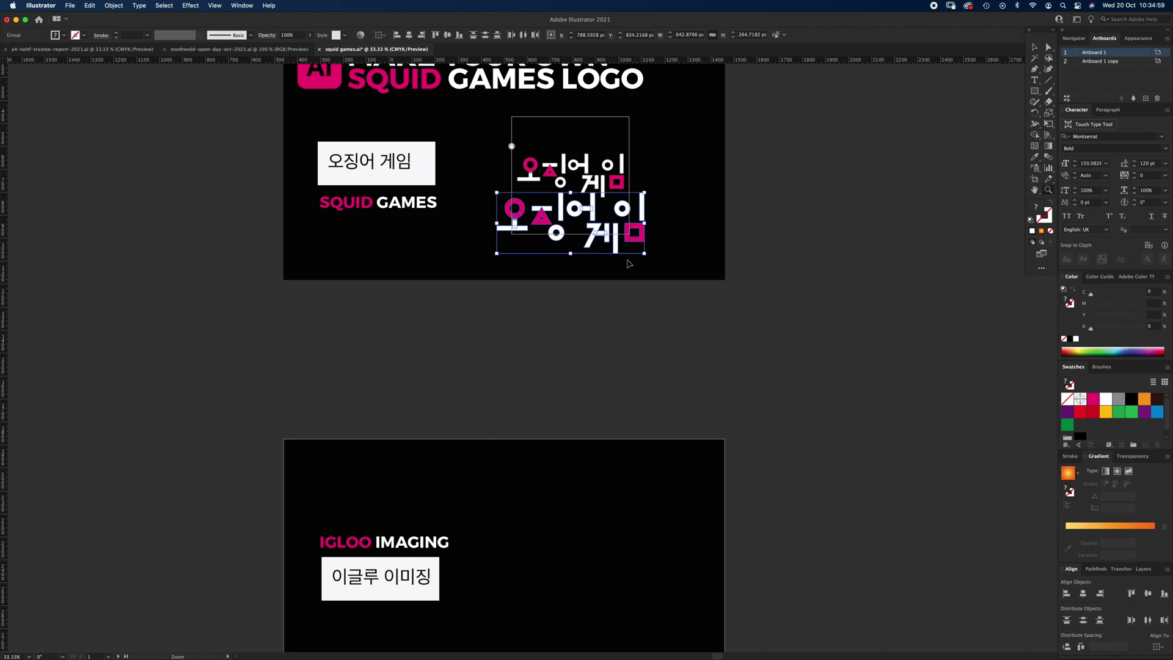
{"action": "left_click_drag", "start_coordinate": [642, 241], "coordinate": [653, 496]}
{"action": "scroll", "coordinate": [620, 524], "scroll_direction": "down", "scroll_amount": 5}
{"action": "key", "text": "z"}
{"action": "left_click_drag", "start_coordinate": [562, 354], "coordinate": [656, 354]}
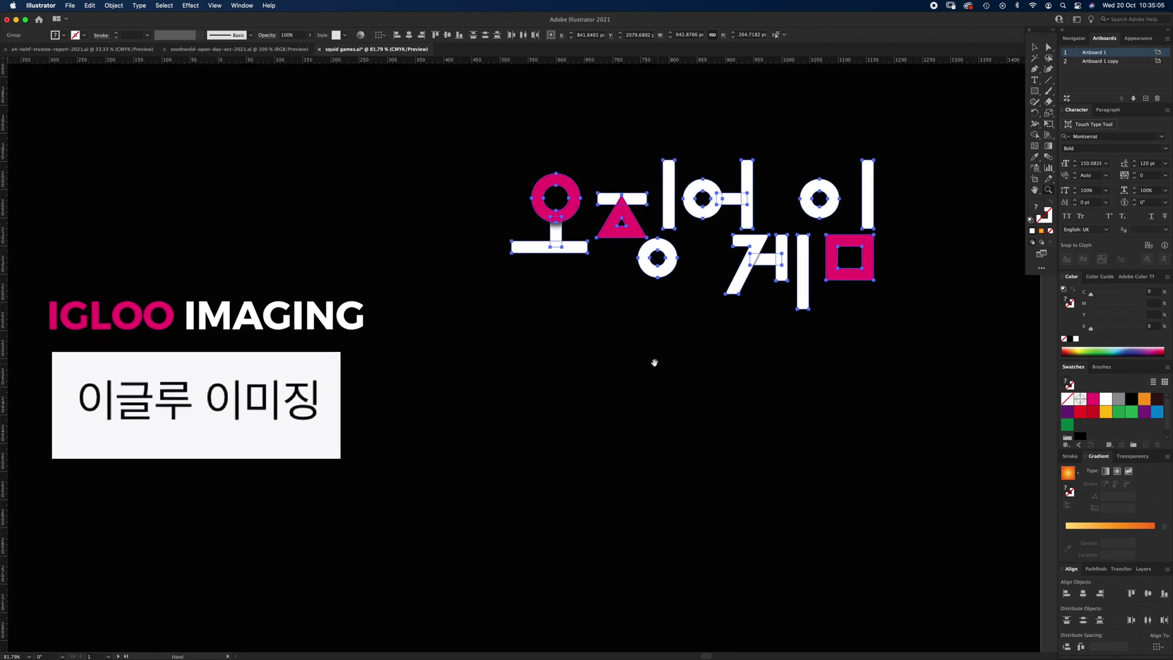
{"action": "key", "text": "v"}
{"action": "left_click_drag", "start_coordinate": [669, 257], "coordinate": [647, 220]}
{"action": "left_click", "coordinate": [560, 388]}
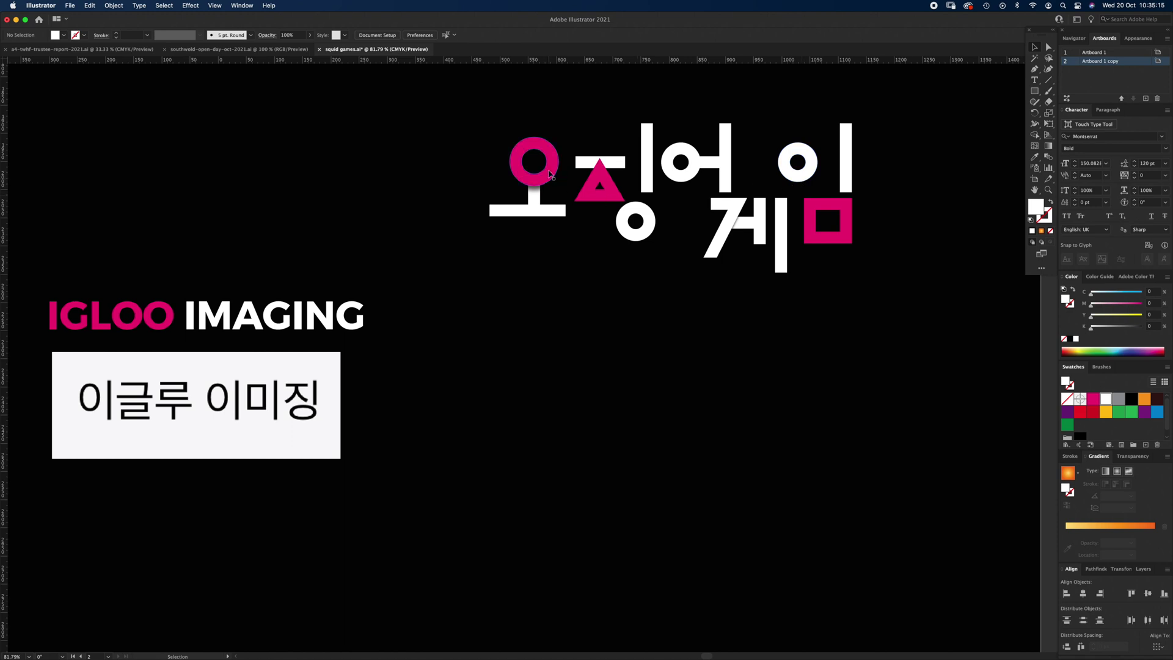
- Compare the Squid Games lettering and logo on the first artboard with the Igloo Imaging lettering on the second
{"action": "key", "text": "space"}
{"action": "left_click_drag", "start_coordinate": [506, 88], "coordinate": [548, 471]}
{"action": "left_click_drag", "start_coordinate": [585, 205], "coordinate": [603, 605]}
{"action": "left_click_drag", "start_coordinate": [592, 288], "coordinate": [600, 368]}
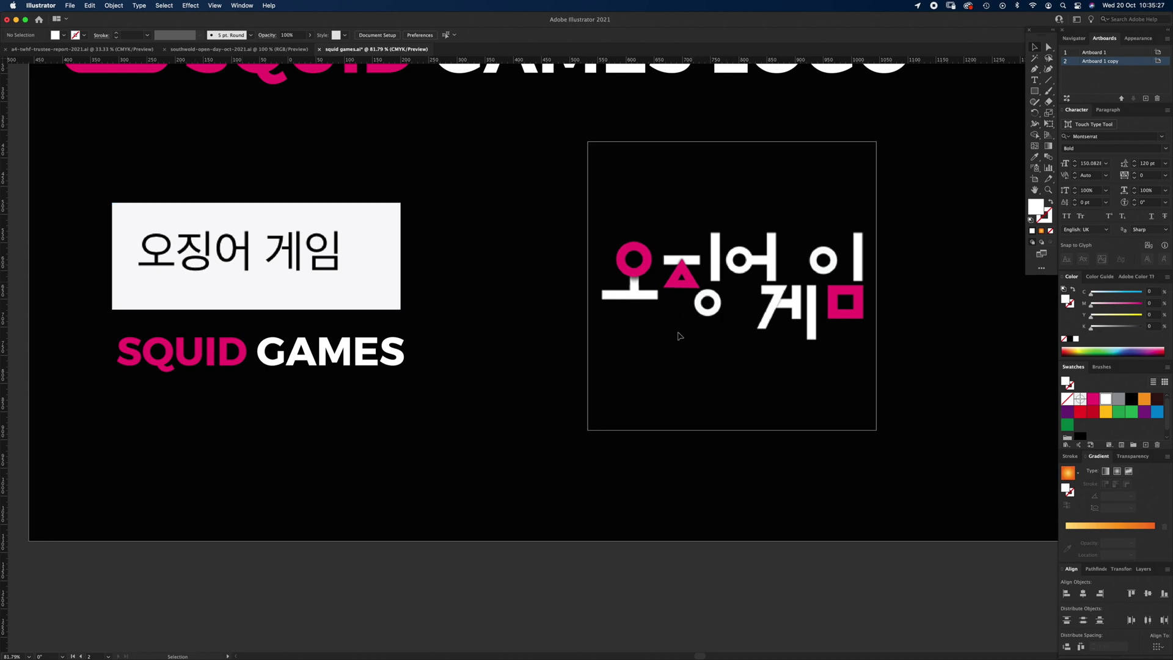
{"action": "left_click_drag", "start_coordinate": [596, 559], "coordinate": [551, 162]}
{"action": "left_click_drag", "start_coordinate": [565, 569], "coordinate": [597, 266]}
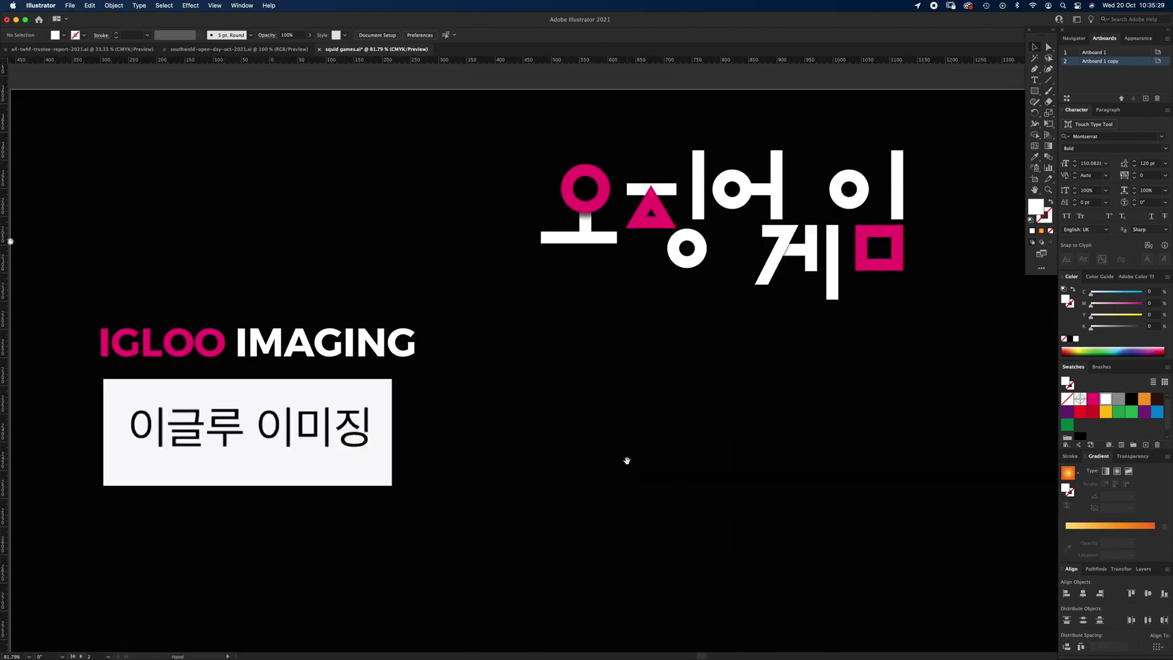
{"action": "left_click_drag", "start_coordinate": [626, 462], "coordinate": [644, 419]}
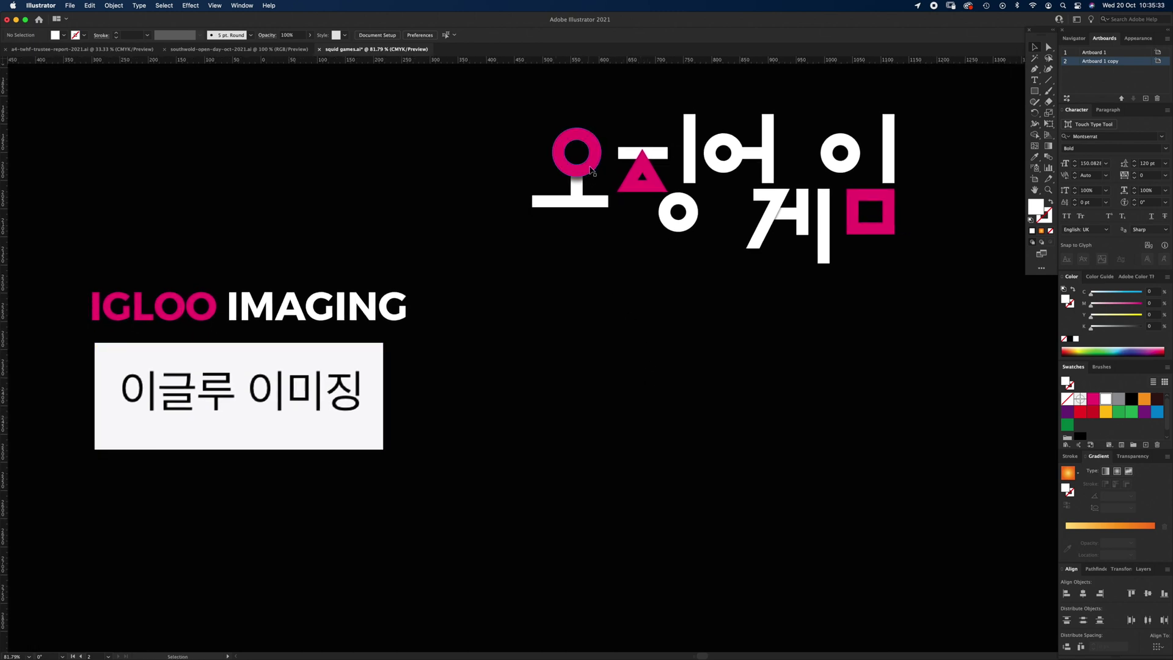
- Copy the magenta ring below the logo, delete the copy's drop shadow, and place a copy of a white vertical bar beside it
{"action": "left_click_drag", "start_coordinate": [593, 171], "coordinate": [593, 434]}
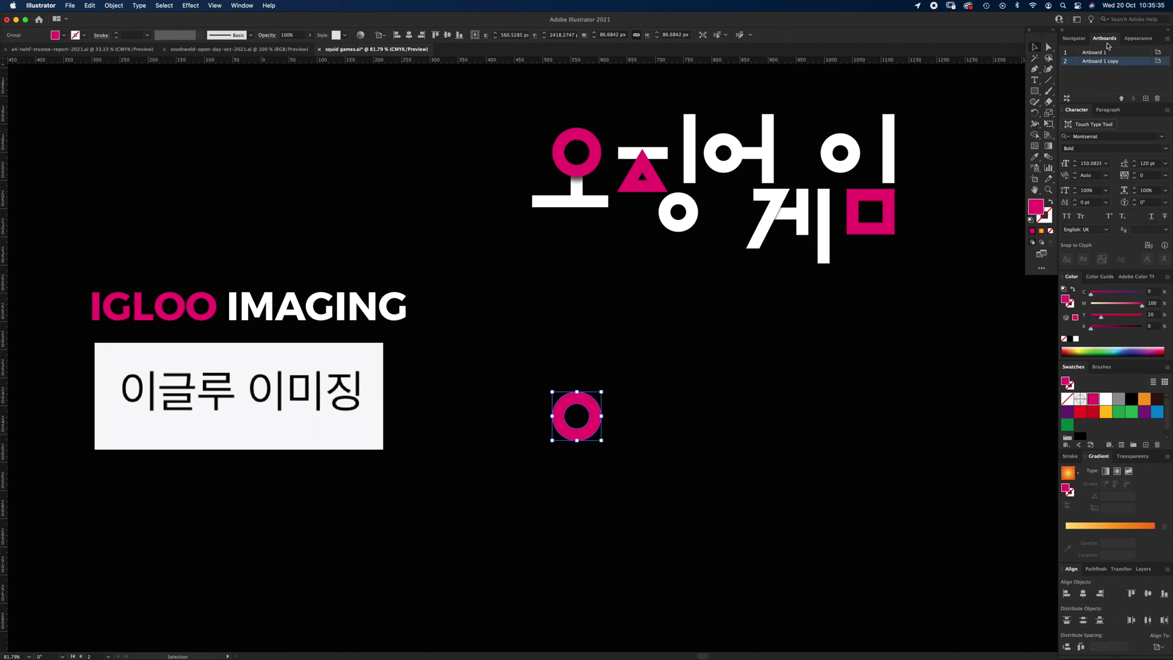
{"action": "left_click", "coordinate": [1137, 38]}
{"action": "left_click", "coordinate": [1126, 77]}
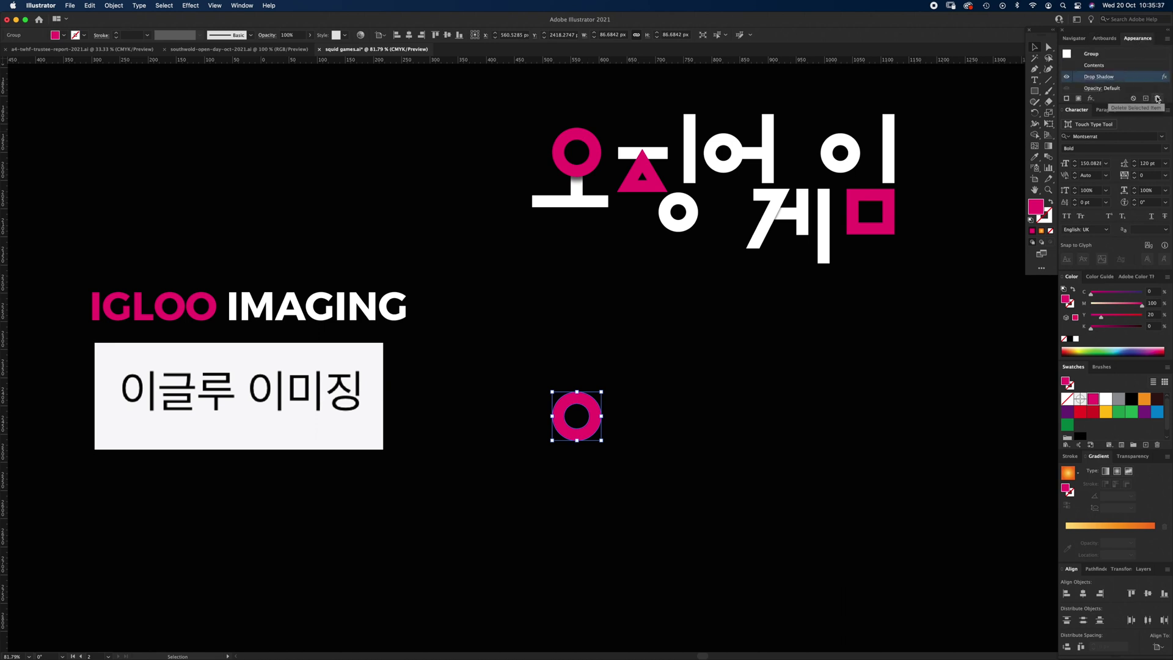
{"action": "left_click", "coordinate": [1158, 99]}
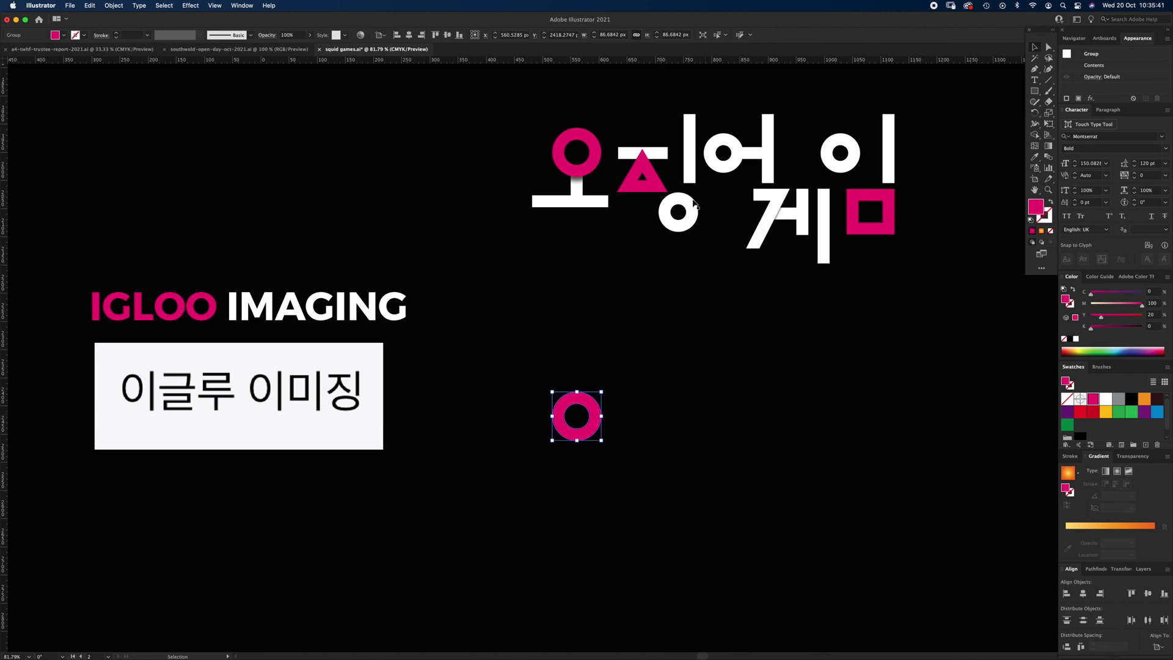
{"action": "left_click_drag", "start_coordinate": [689, 174], "coordinate": [622, 438]}
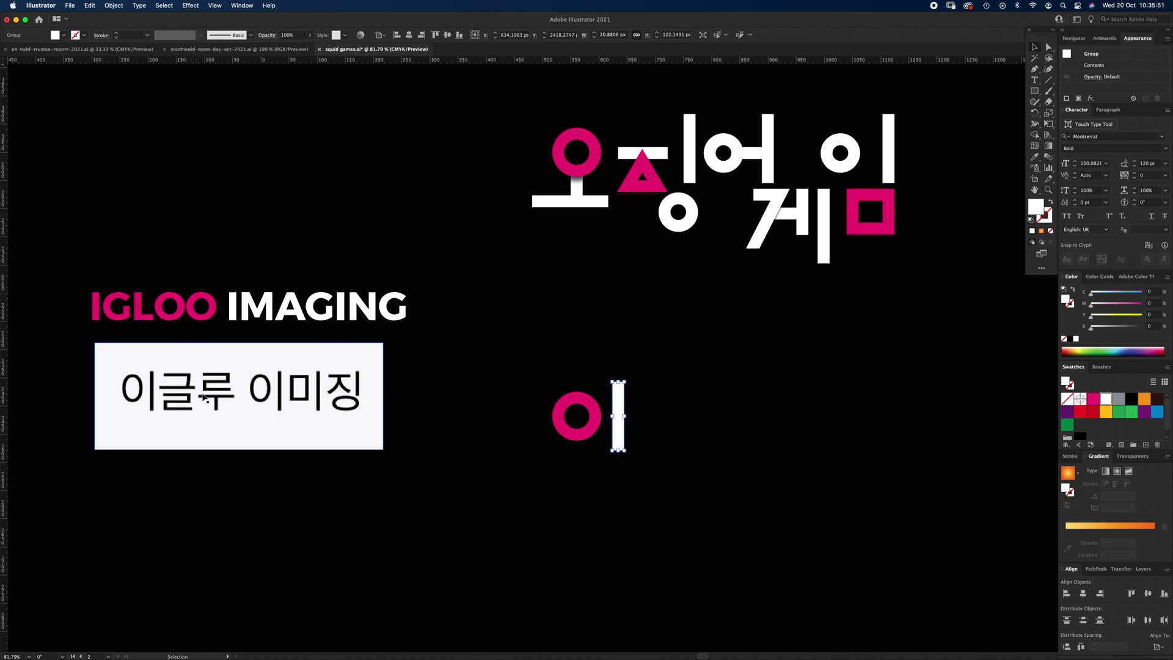
- Trace the hooked top stroke of the second Korean character, 글, as an open path with the Pen tool
{"action": "key", "text": "z"}
{"action": "left_click", "coordinate": [461, 423]}
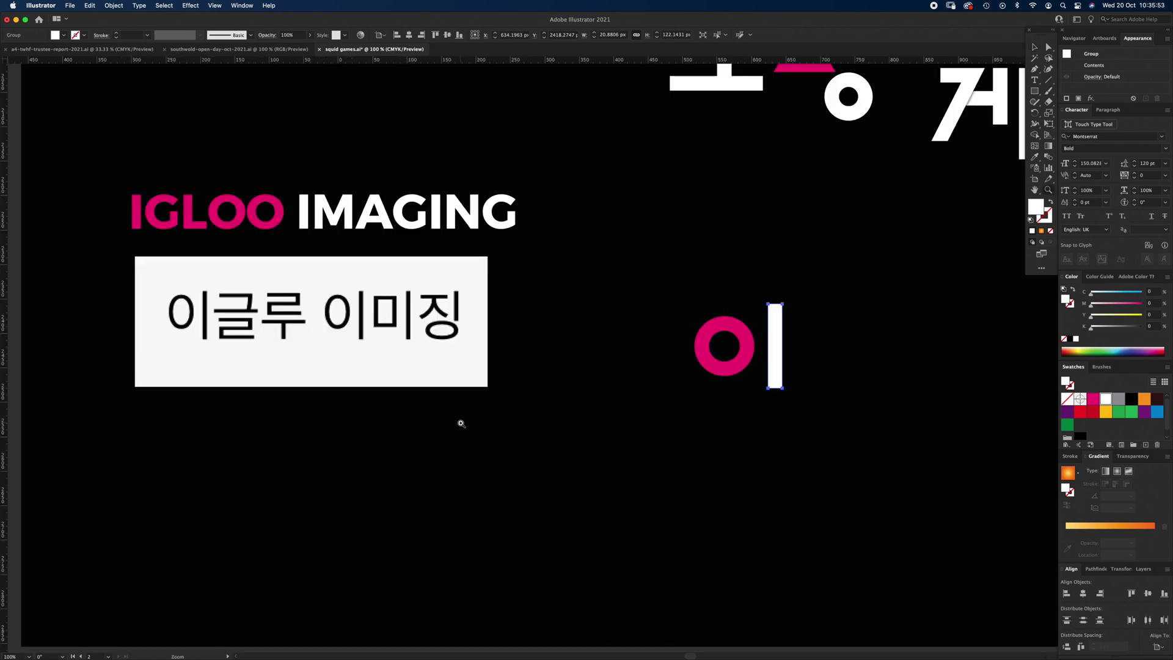
{"action": "left_click_drag", "start_coordinate": [427, 406], "coordinate": [550, 424]}
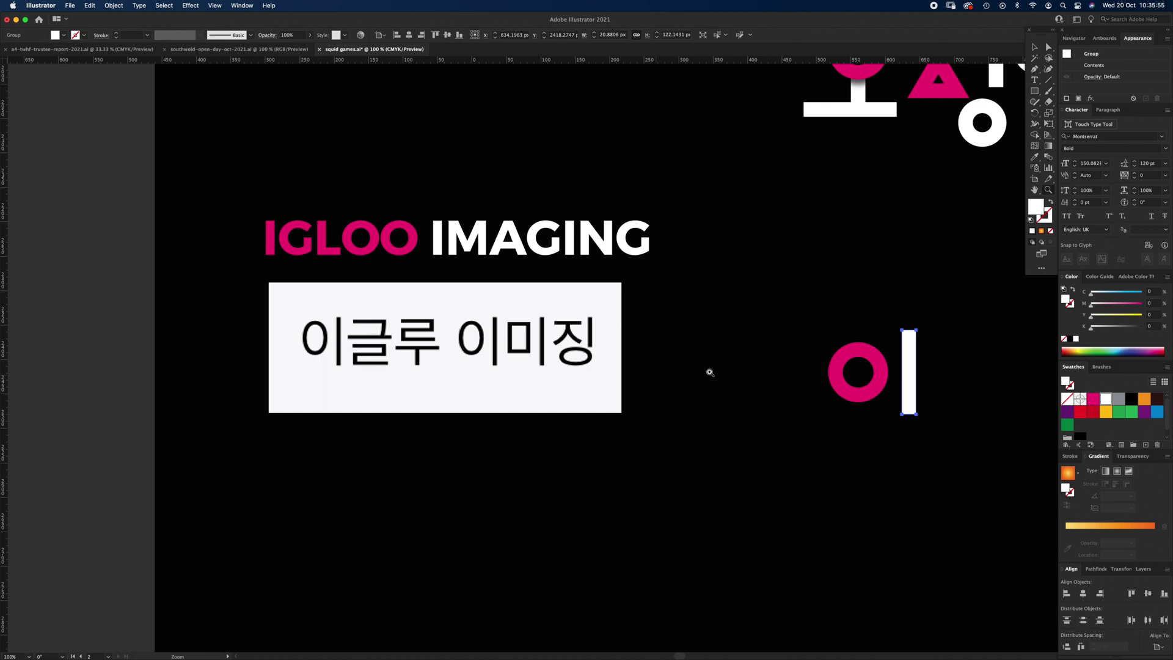
{"action": "left_click_drag", "start_coordinate": [710, 372], "coordinate": [642, 413]}
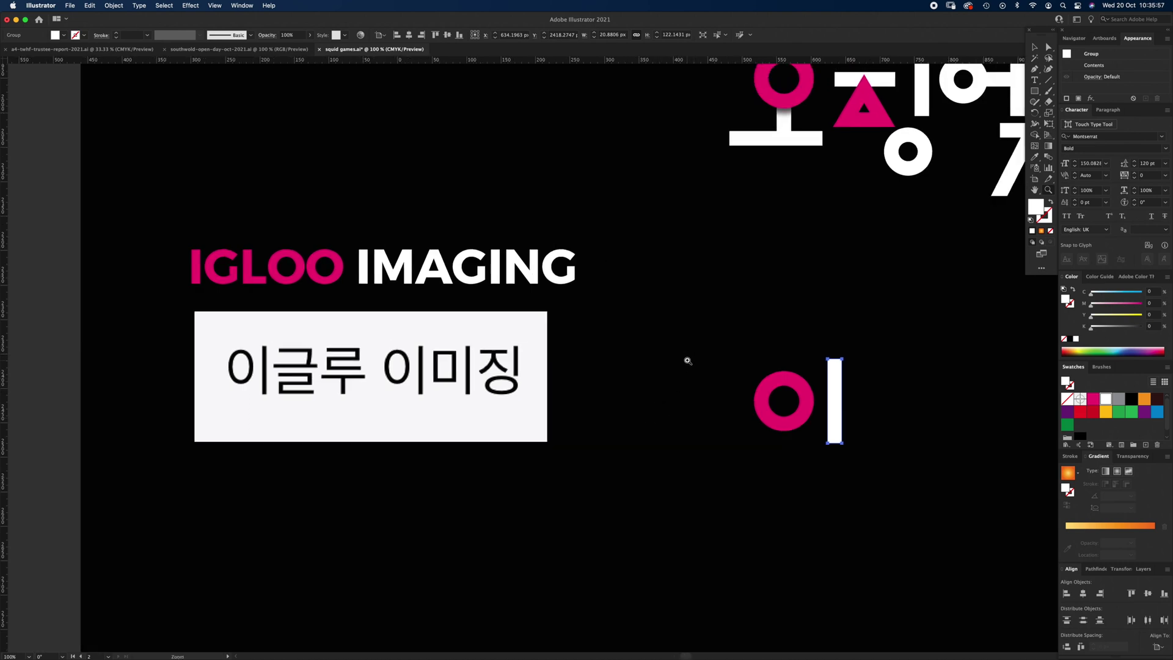
{"action": "key", "text": "i"}
{"action": "key", "text": "p"}
{"action": "left_click", "coordinate": [280, 350]}
{"action": "left_click", "coordinate": [311, 351]}
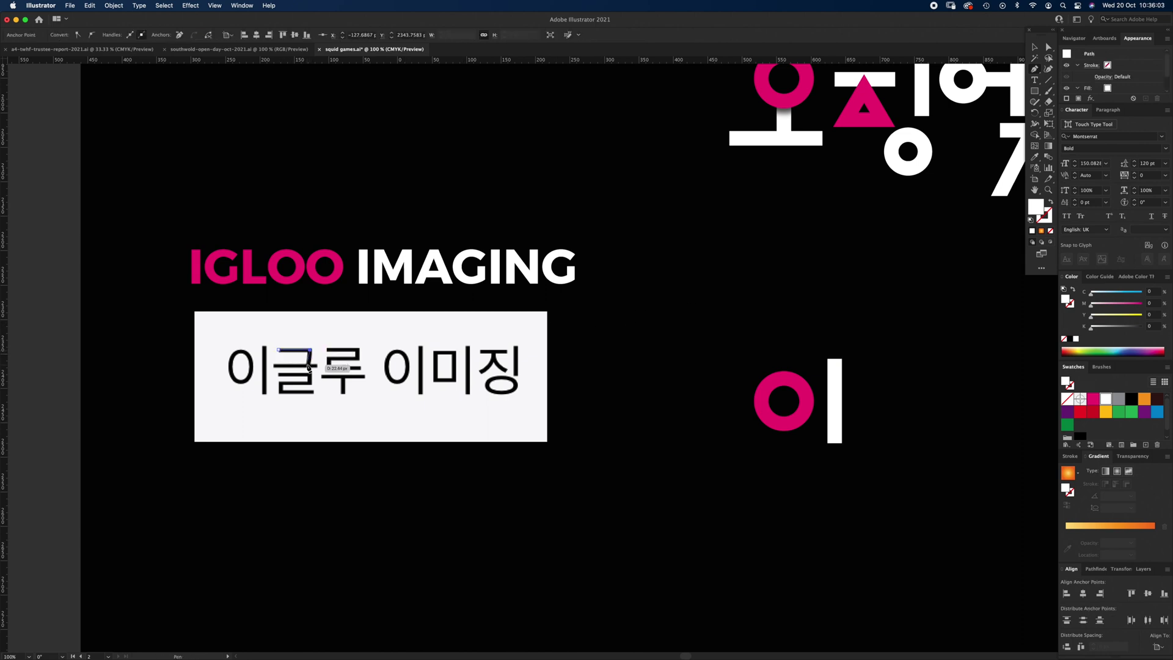
{"action": "left_click", "coordinate": [309, 365]}
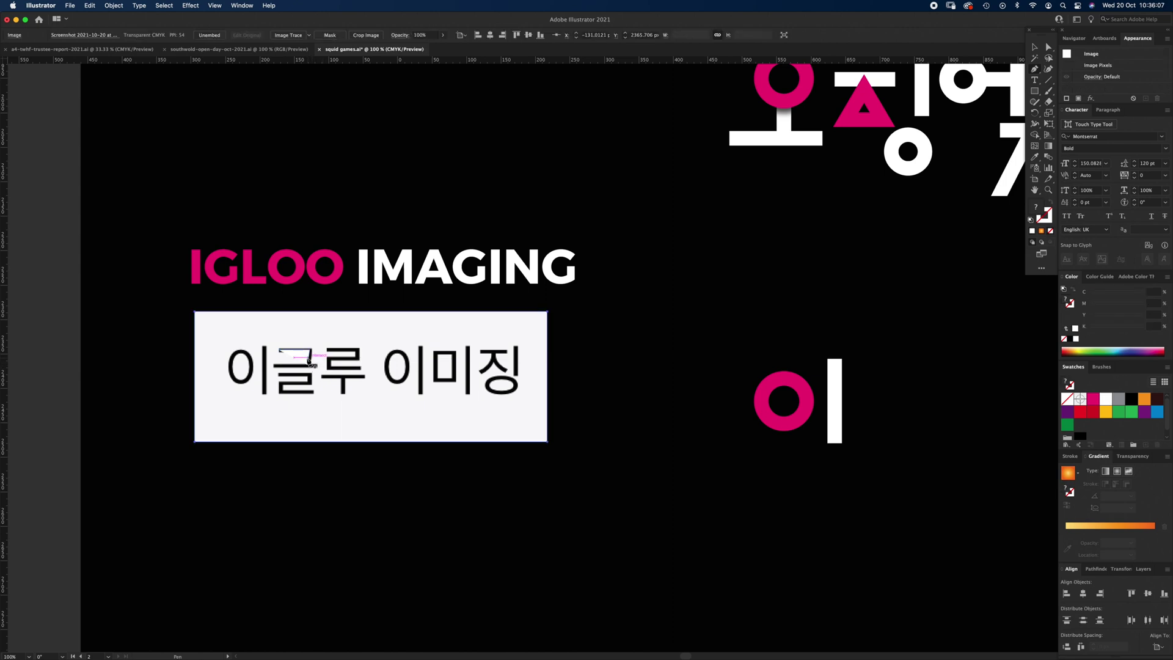
{"action": "key", "text": "v"}
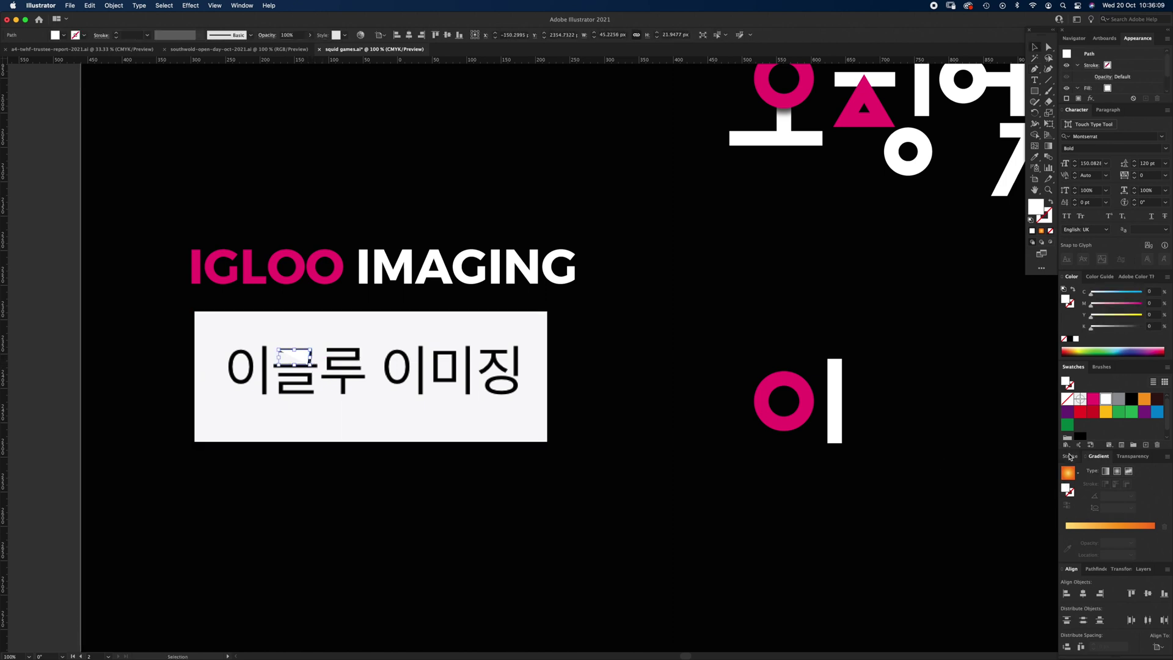
- Give the traced hook path no fill and a 15 px yellow stroke
{"action": "left_click", "coordinate": [1070, 456]}
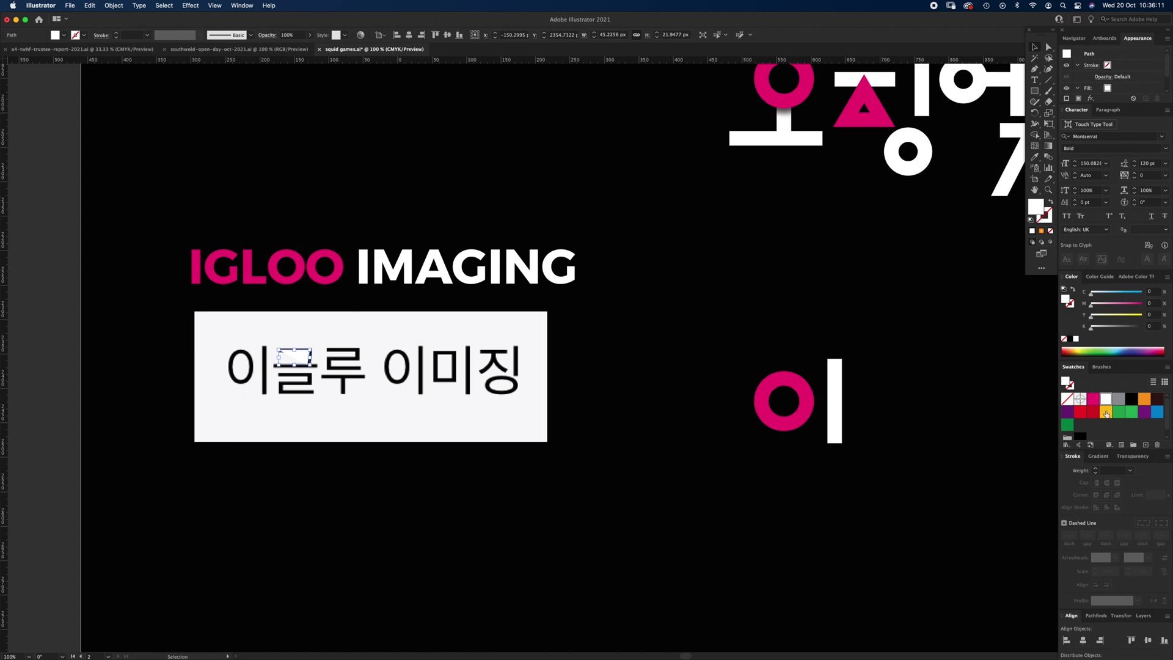
{"action": "left_click", "coordinate": [1106, 415]}
{"action": "left_click", "coordinate": [1045, 217]}
{"action": "left_click", "coordinate": [1106, 413]}
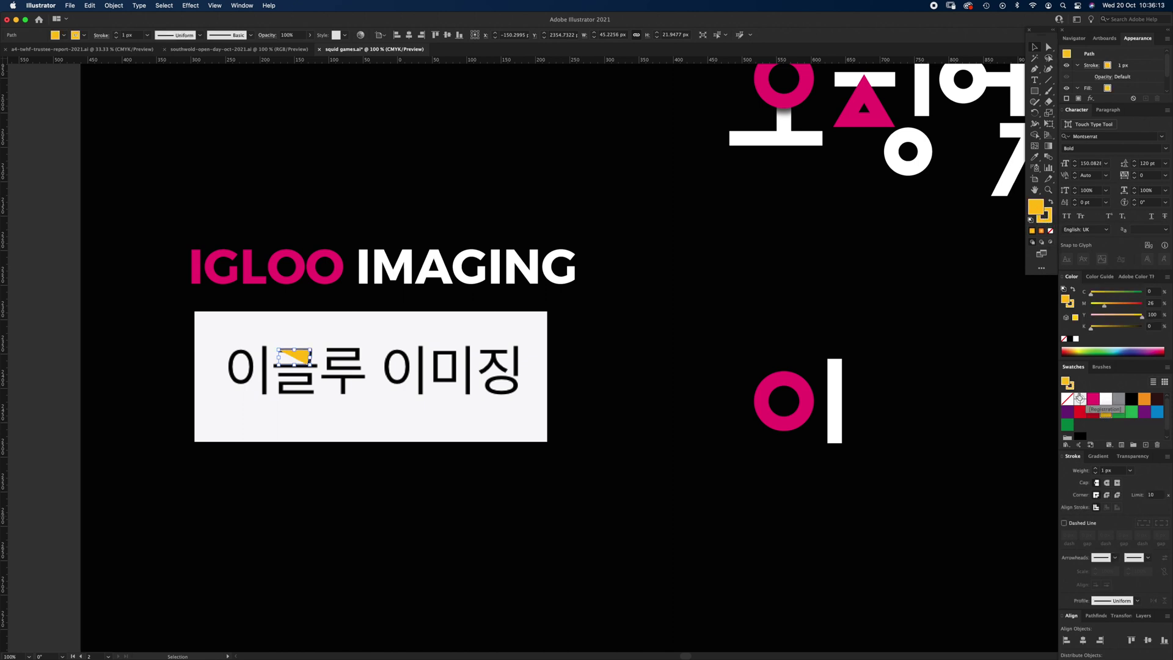
{"action": "left_click", "coordinate": [1067, 399]}
{"action": "left_click", "coordinate": [1047, 220]}
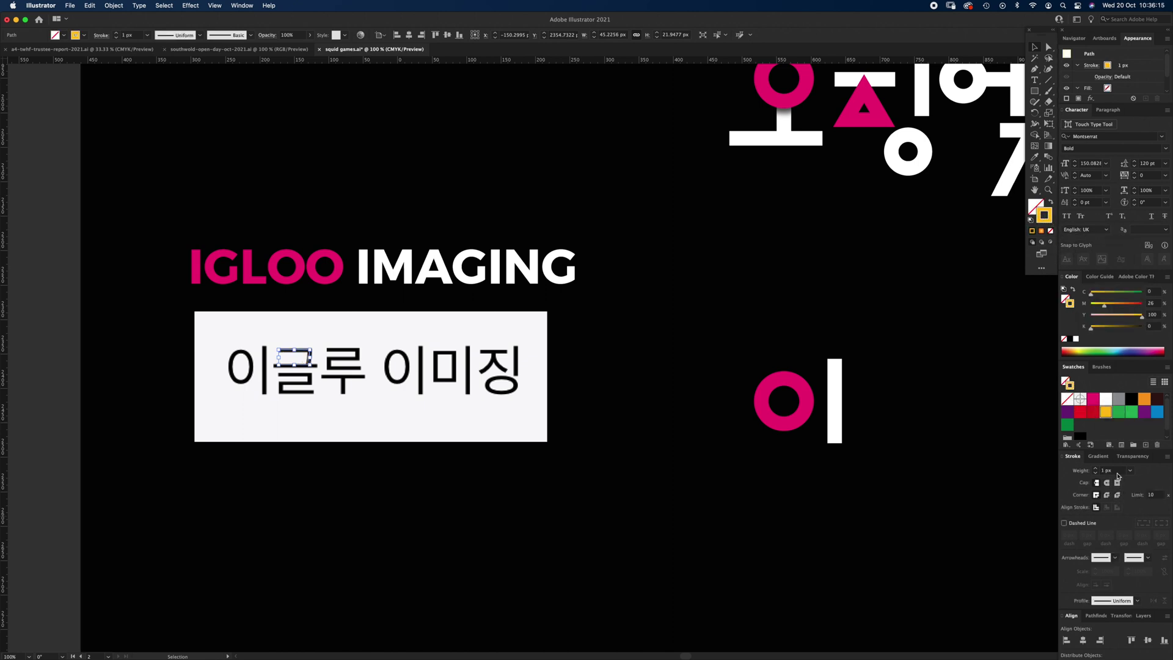
{"action": "left_click", "coordinate": [1114, 471]}
{"action": "type", "text": "15"}
{"action": "key", "text": "Return"}
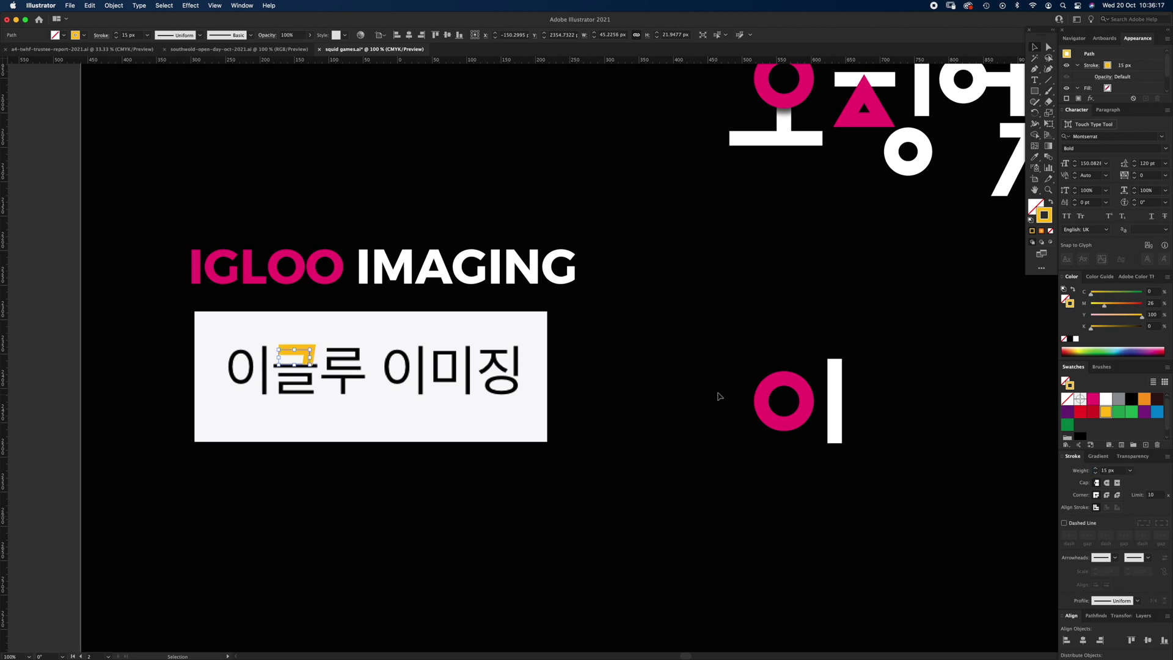
- Move the yellow hook stroke beside the white vertical bar and enlarge it to about 62 px wide
{"action": "key", "text": "super+shift+a"}
{"action": "mouse_move", "coordinate": [312, 357]}
{"action": "left_mouse_down"}
{"action": "mouse_move", "coordinate": [916, 354]}
{"action": "mouse_move", "coordinate": [894, 366]}
{"action": "mouse_move", "coordinate": [765, 314]}
{"action": "mouse_move", "coordinate": [790, 323]}
{"action": "mouse_move", "coordinate": [782, 331]}
{"action": "left_mouse_up"}
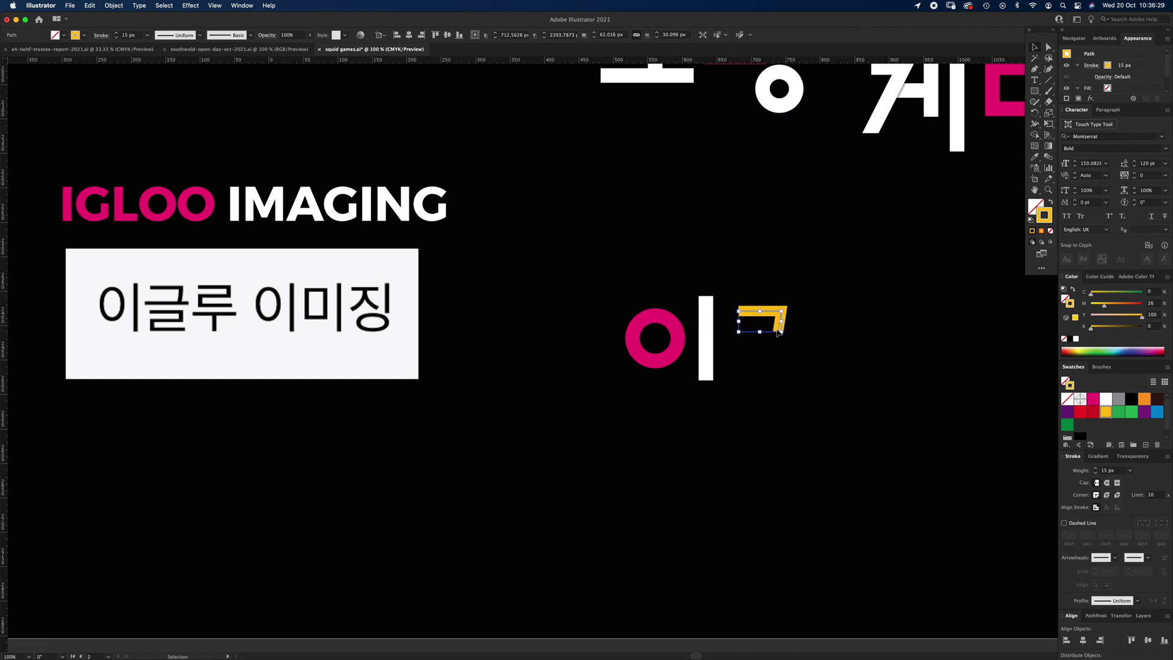
- Draw a horizontal yellow bar about 100 px long across the bottom of the hook stroke with the Pen tool
{"action": "key", "text": "p"}
{"action": "left_click", "coordinate": [778, 332]}
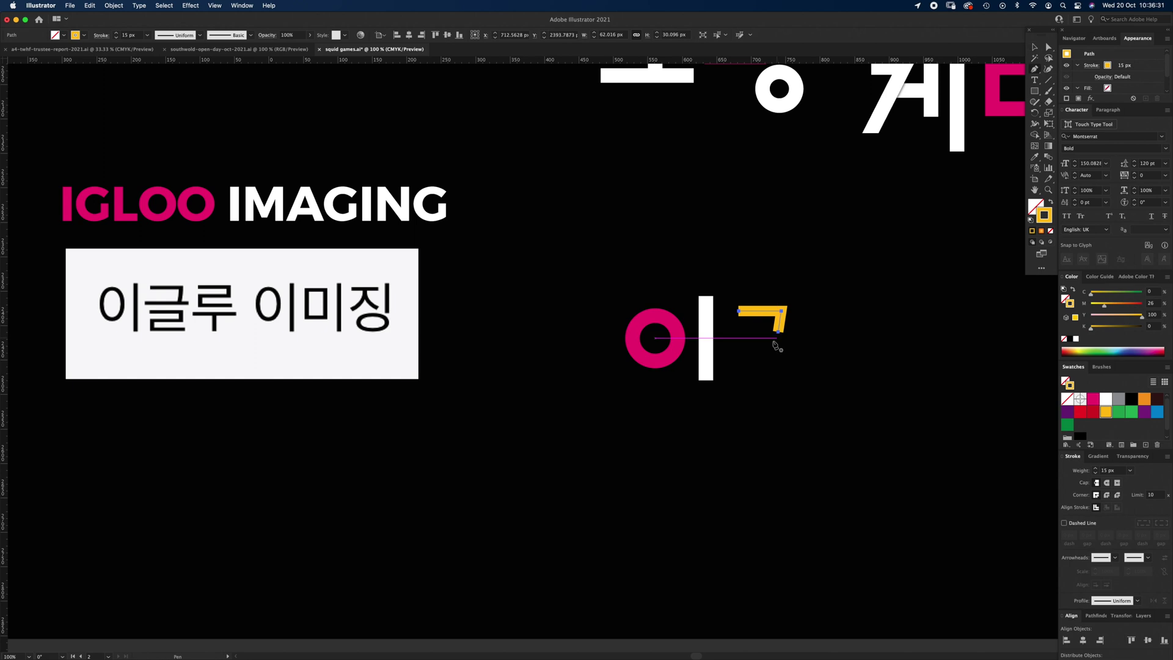
{"action": "left_click", "coordinate": [725, 334]}
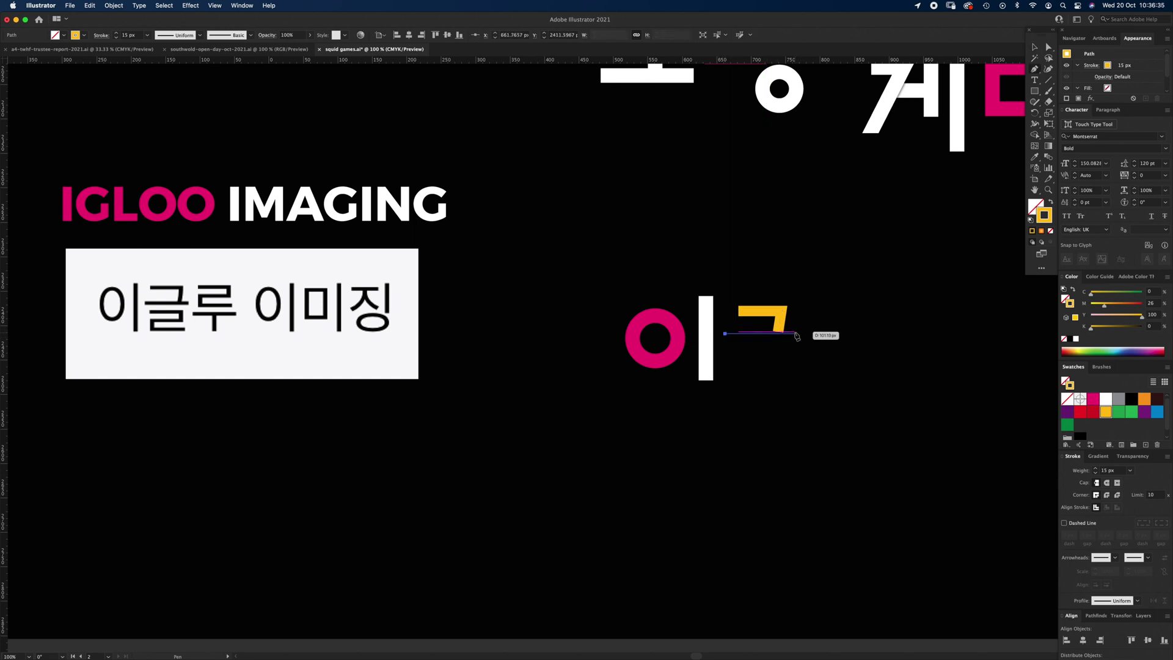
{"action": "left_click", "coordinate": [795, 335]}
{"action": "key", "text": "v"}
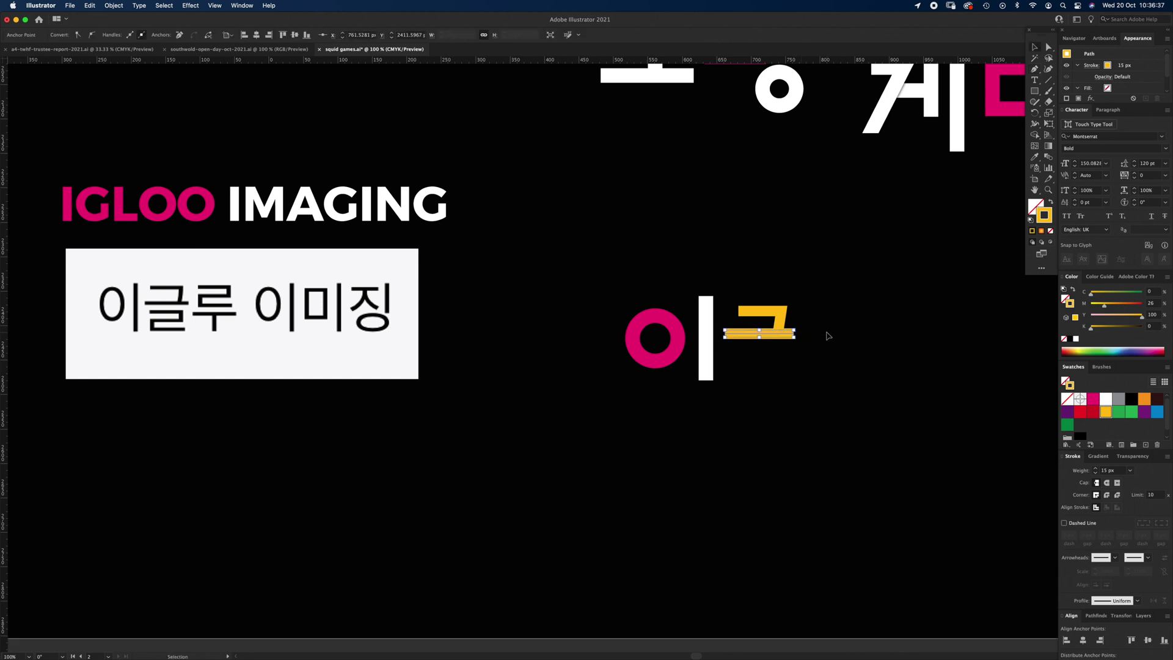
{"action": "left_click", "coordinate": [827, 335]}
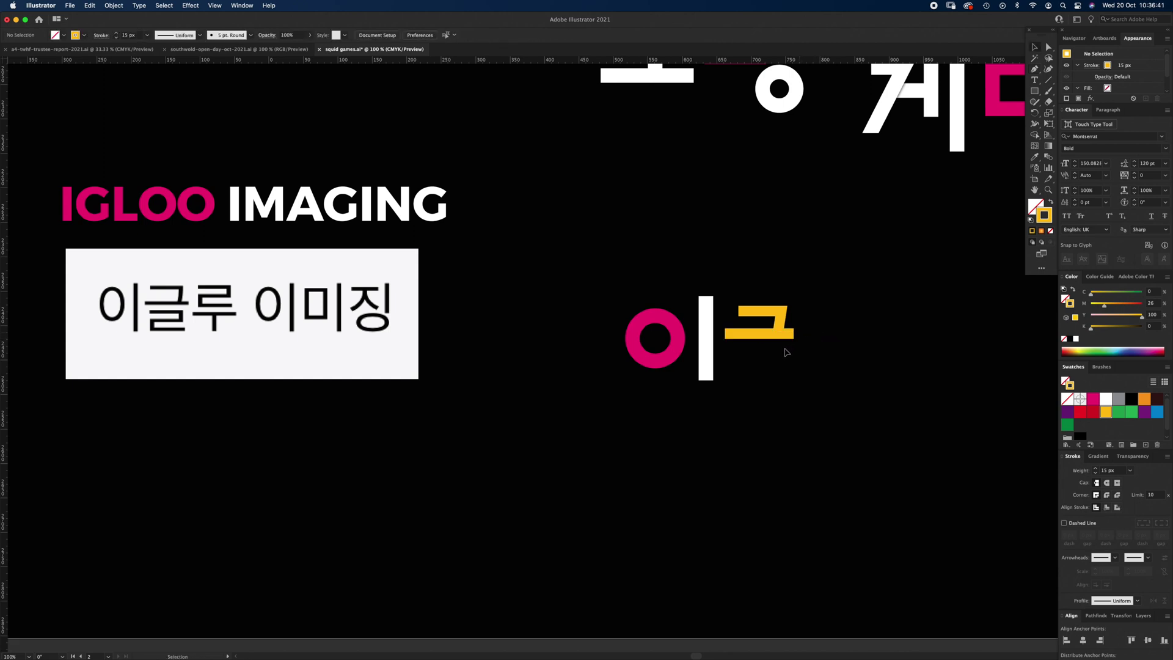
- Draw the zigzag ㄹ stroke below the yellow bar as an open five-segment path about 59 px wide
{"action": "key", "text": "p"}
{"action": "left_click", "coordinate": [739, 354]}
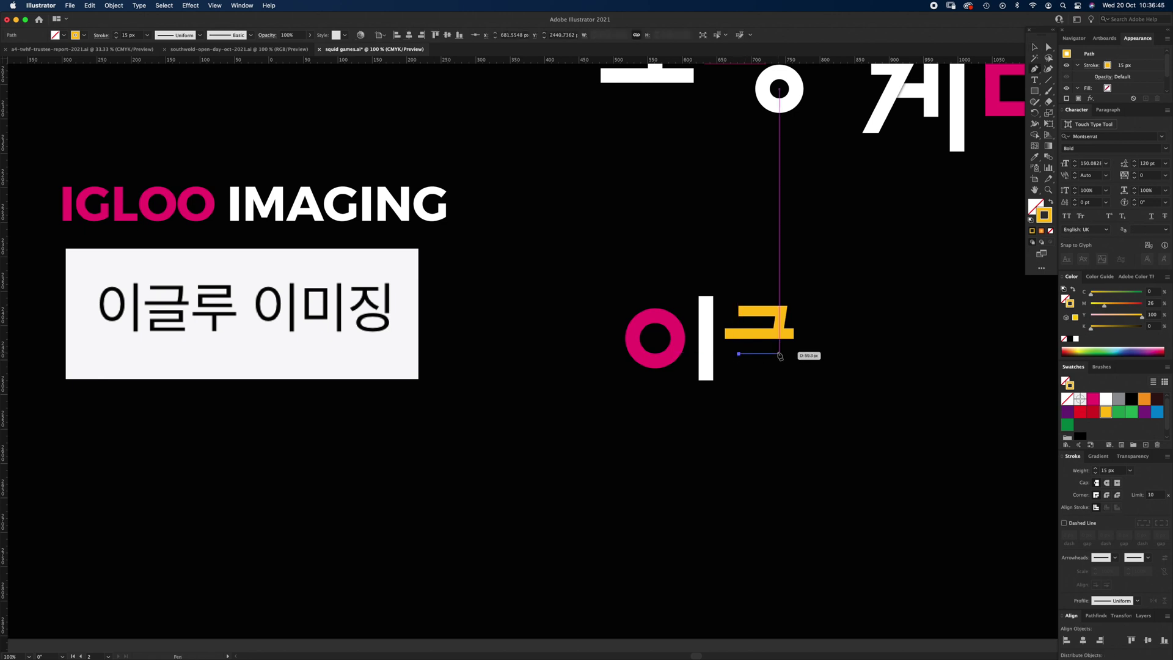
{"action": "left_click", "coordinate": [780, 353]}
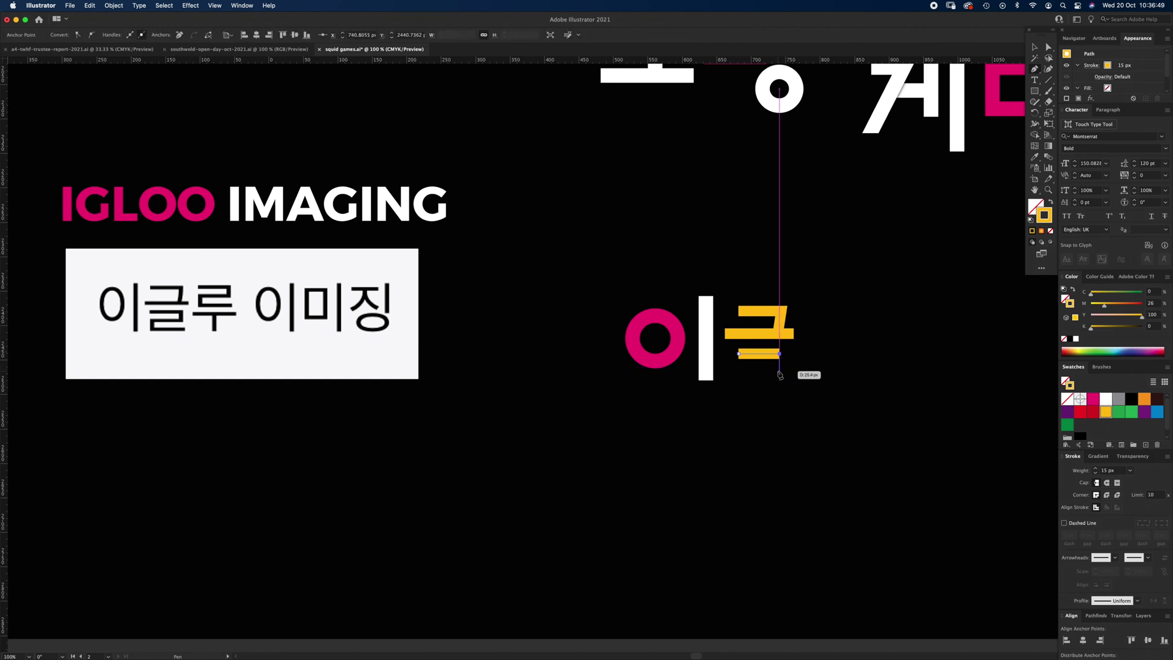
{"action": "left_click", "coordinate": [780, 369]}
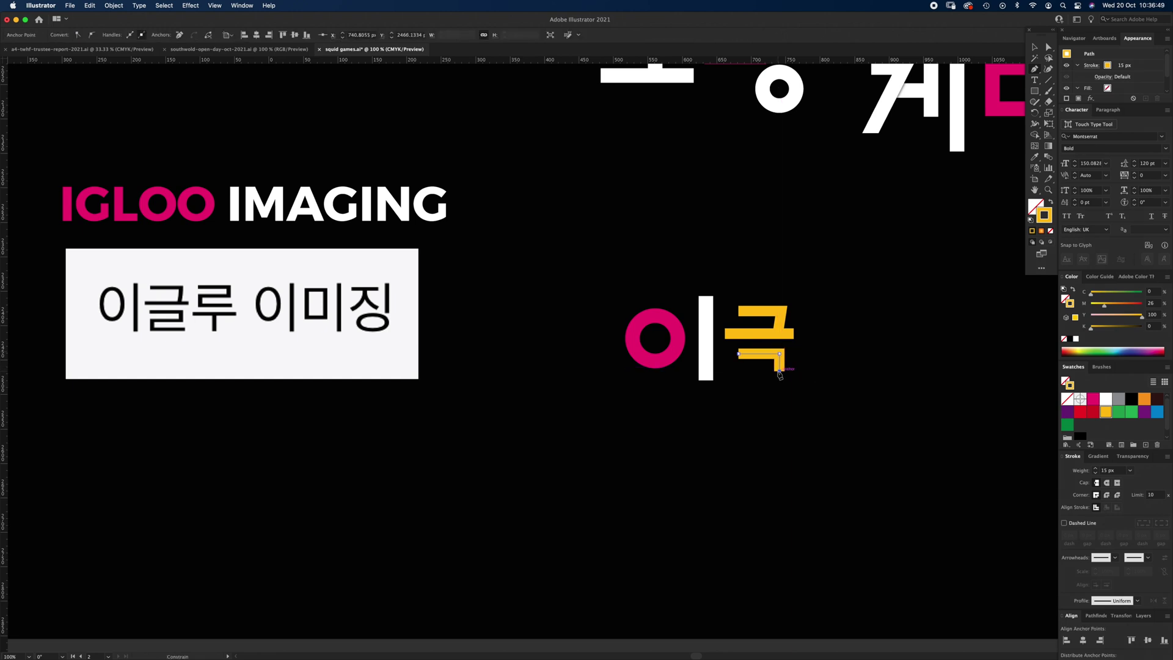
{"action": "left_click", "coordinate": [739, 371]}
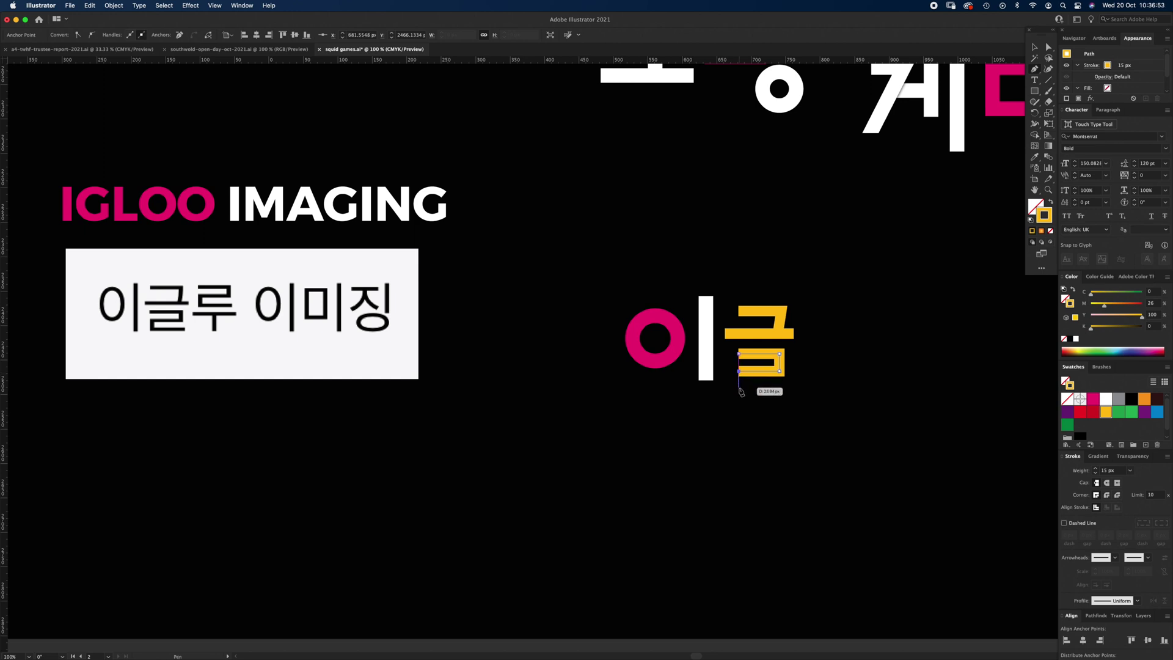
{"action": "left_click", "coordinate": [739, 387]}
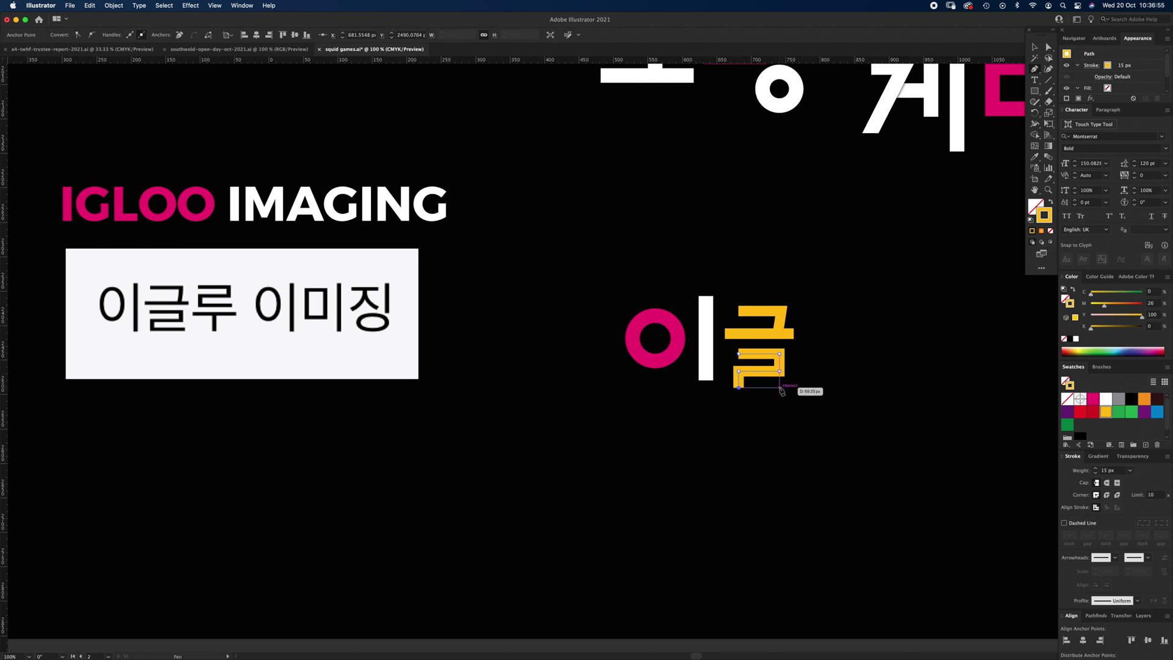
{"action": "left_click", "coordinate": [779, 388], "text": "shift"}
{"action": "left_click", "coordinate": [799, 393], "text": "super"}
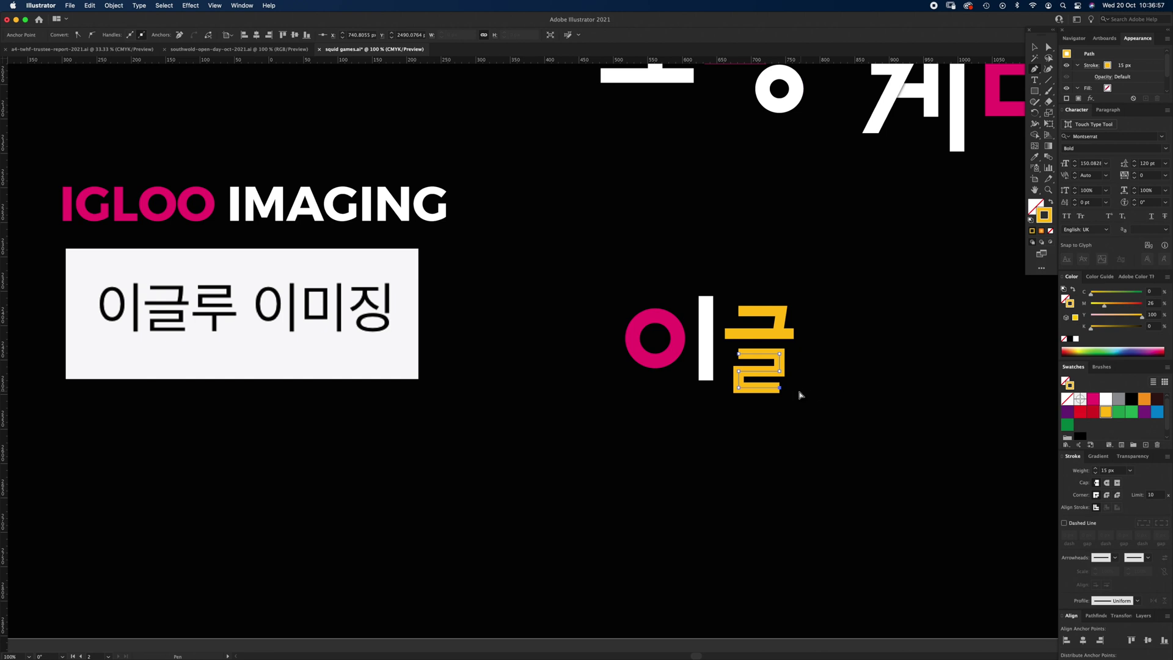
- Extend the two open ends of the ㄹ path horizontally so they are flush with its outer corners
{"action": "key", "text": "super+equal"}
{"action": "left_click", "coordinate": [621, 365], "text": "super"}
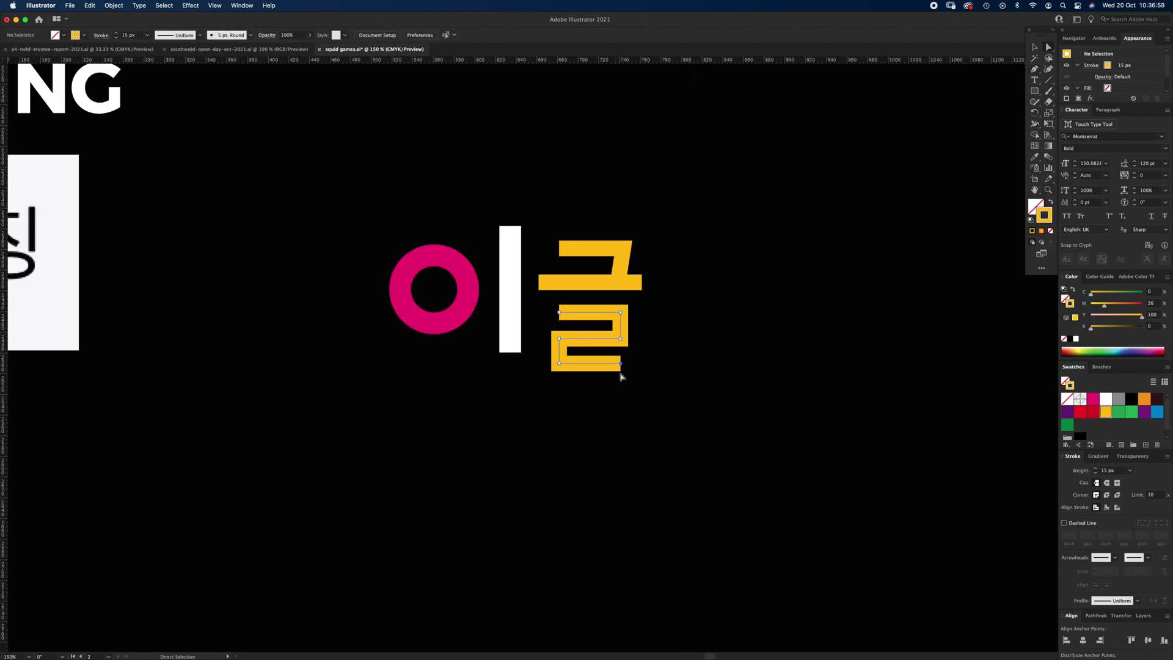
{"action": "scroll", "coordinate": [636, 397], "scroll_direction": "left", "scroll_amount": 10}
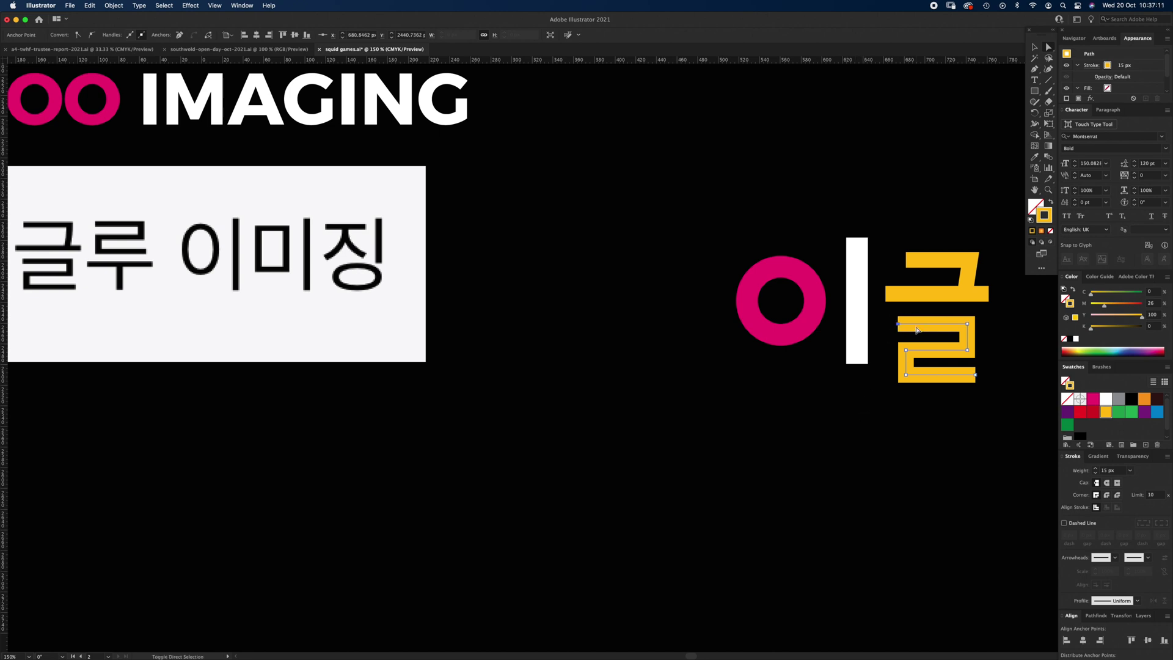
{"action": "left_click", "coordinate": [807, 441]}
- Place a copy of the yellow ㄹ stroke to the right of 글, level with its hook stroke
{"action": "left_click_drag", "start_coordinate": [826, 437], "coordinate": [717, 419]}
{"action": "key", "text": "z"}
{"action": "left_click", "coordinate": [738, 337], "text": "alt"}
{"action": "left_click_drag", "start_coordinate": [565, 415], "coordinate": [639, 420]}
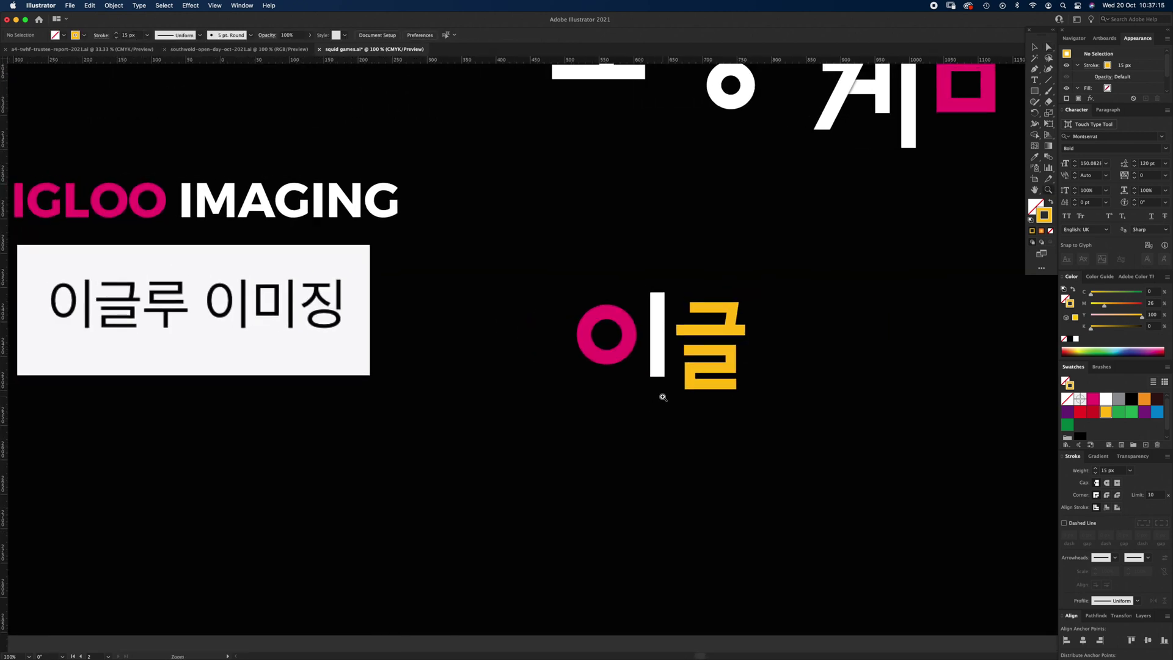
{"action": "key", "text": "v"}
{"action": "left_click_drag", "start_coordinate": [721, 381], "coordinate": [790, 344]}
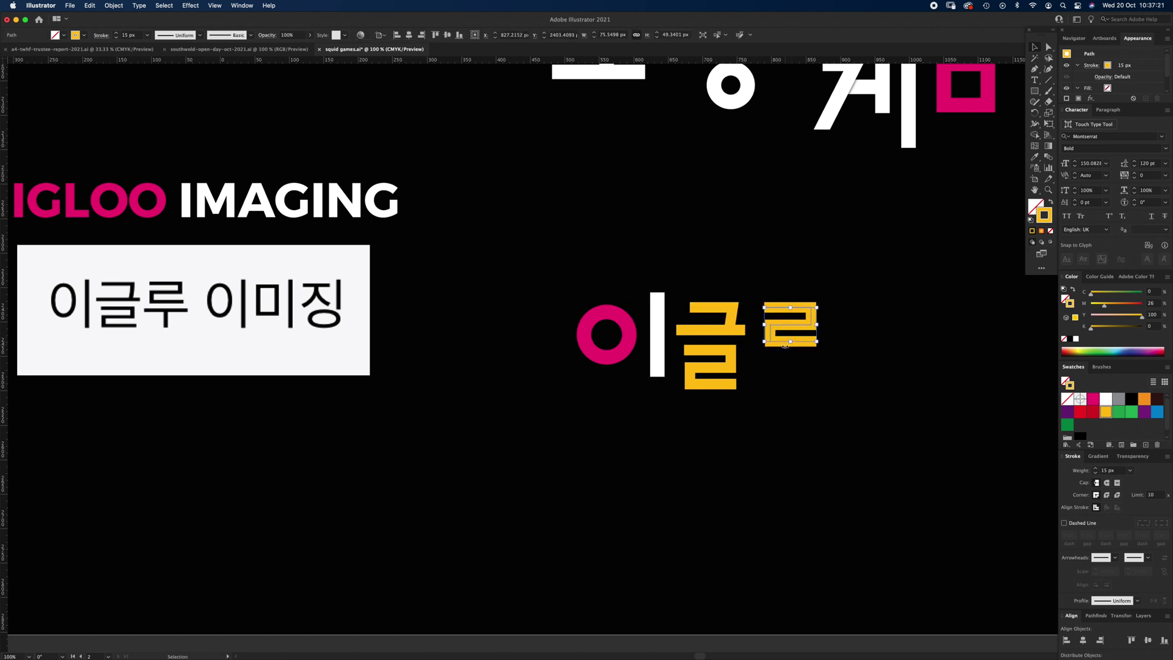
{"action": "left_click", "coordinate": [784, 370]}
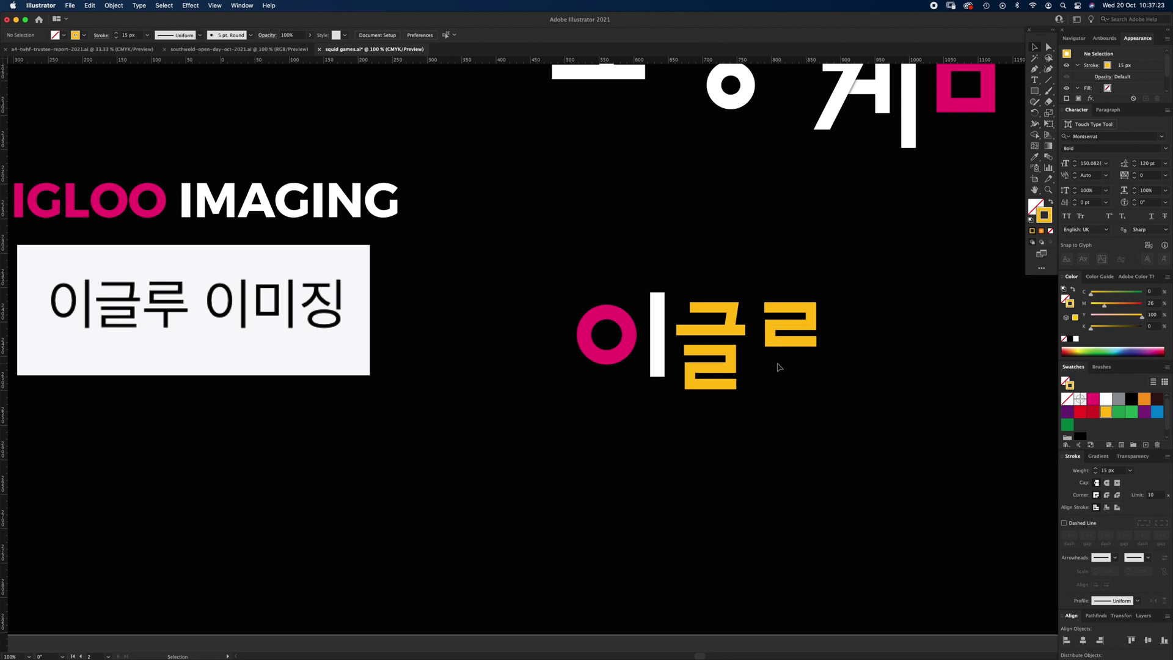
- Draw a horizontal yellow bar, slightly wider than the ㄹ, beneath the copied ㄹ stroke
{"action": "key", "text": "p"}
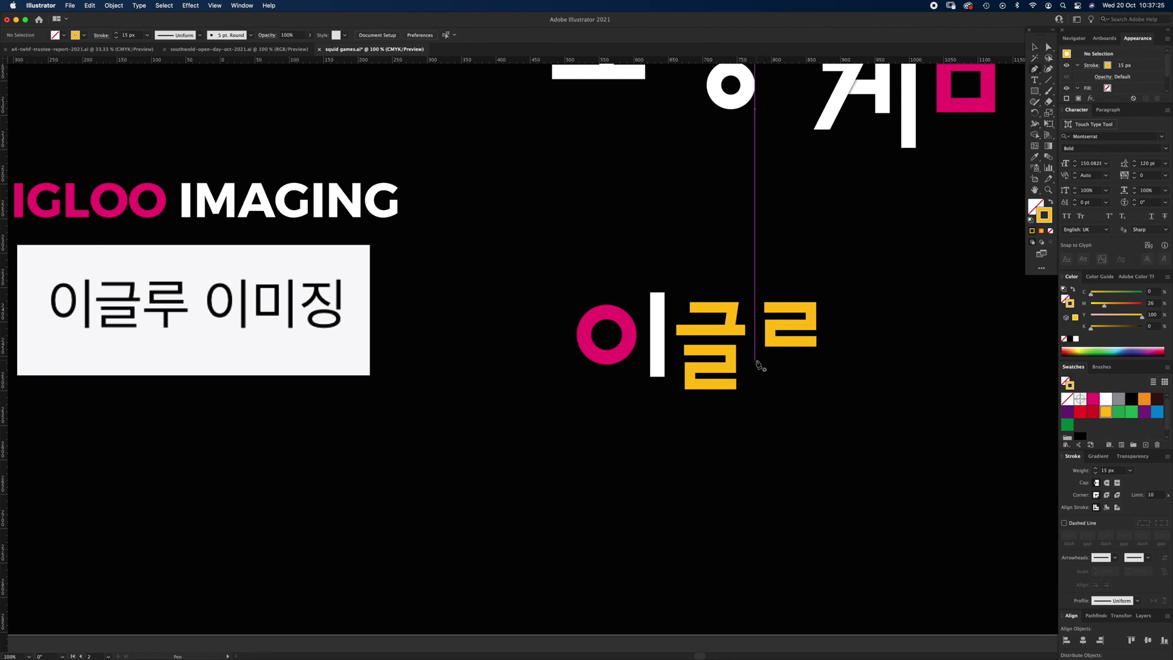
{"action": "left_click", "coordinate": [755, 359]}
{"action": "left_click", "coordinate": [831, 359]}
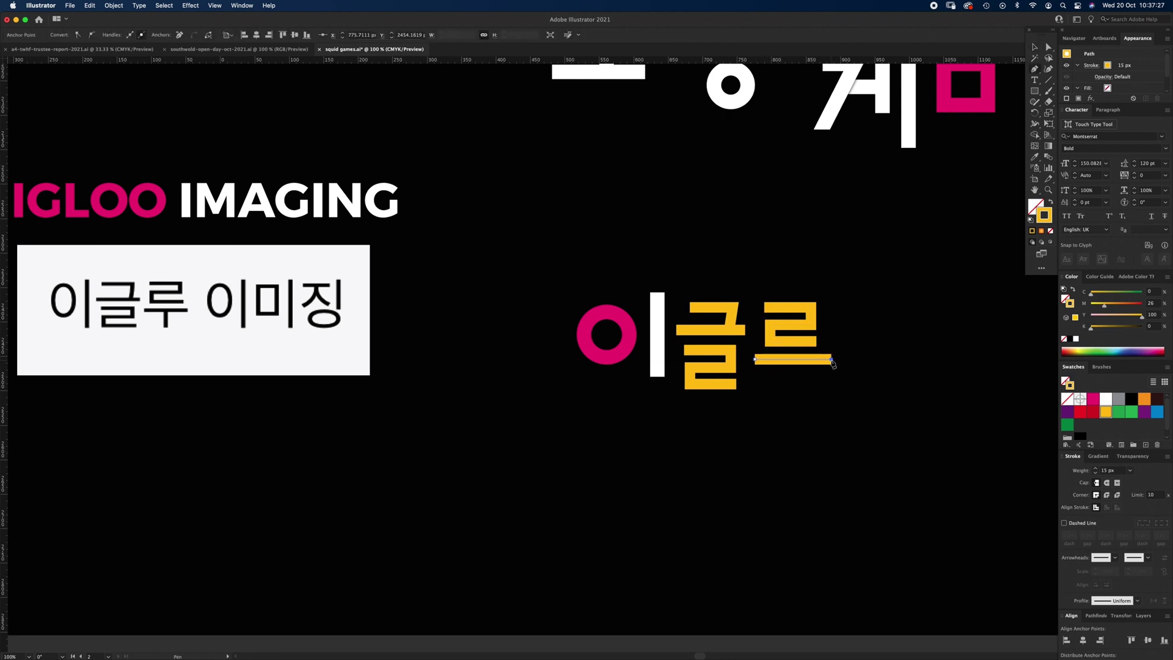
{"action": "left_click", "coordinate": [831, 380], "text": "super"}
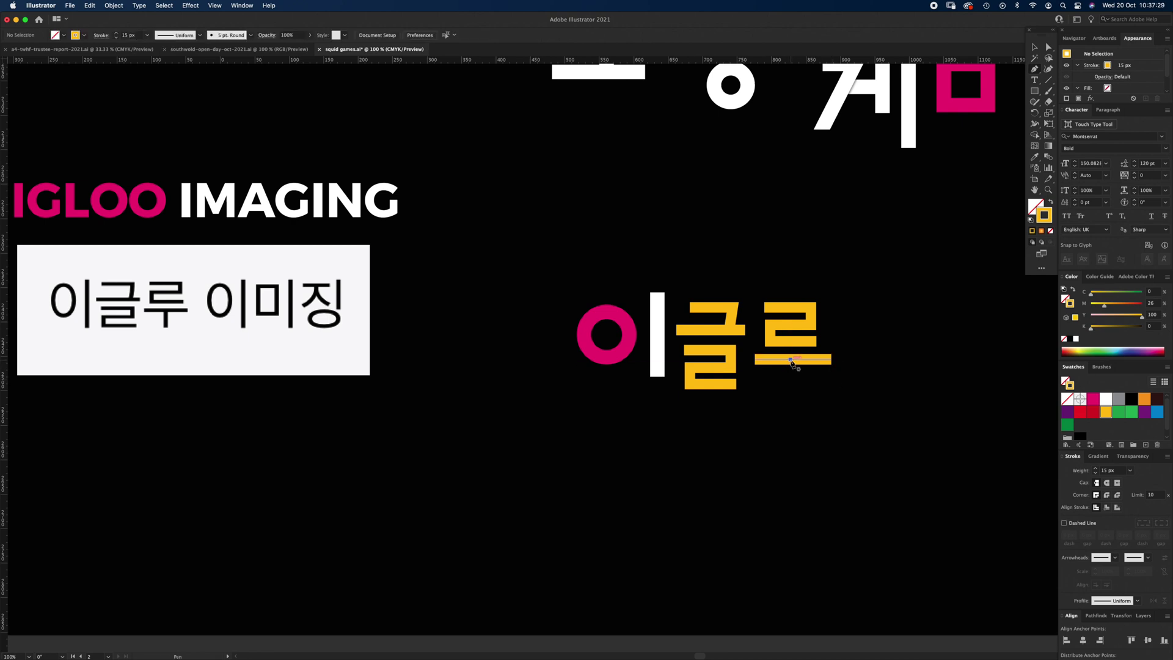
- Draw a vertical stem about 44 px long down from the new bar's midpoint, ending level with the base of 글
{"action": "left_click", "coordinate": [791, 359]}
{"action": "left_click", "coordinate": [791, 383]}
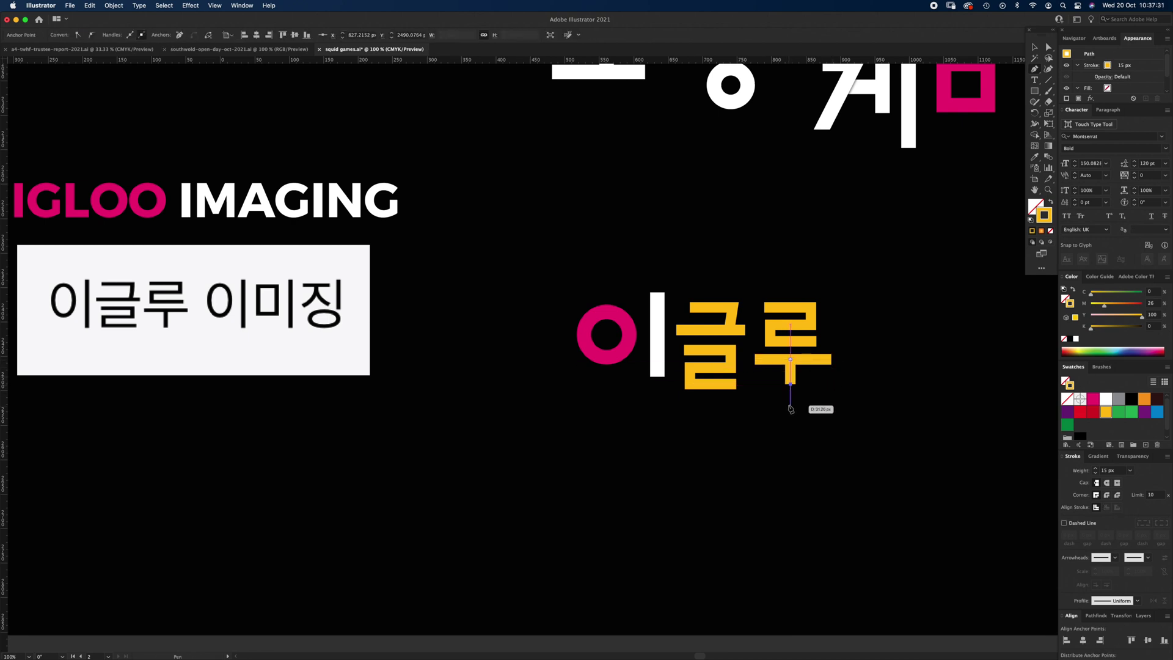
{"action": "left_click", "coordinate": [789, 409], "text": "super"}
{"action": "key", "text": "super+z"}
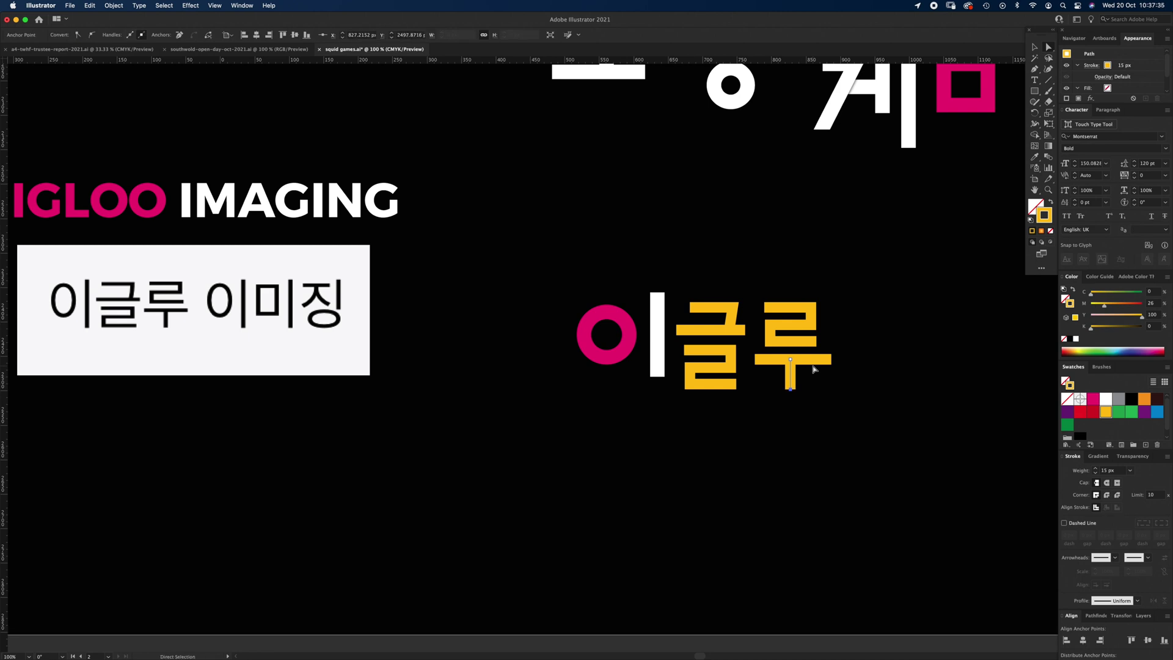
{"action": "left_click", "coordinate": [810, 428]}
{"action": "left_click_drag", "start_coordinate": [811, 430], "coordinate": [789, 434]}
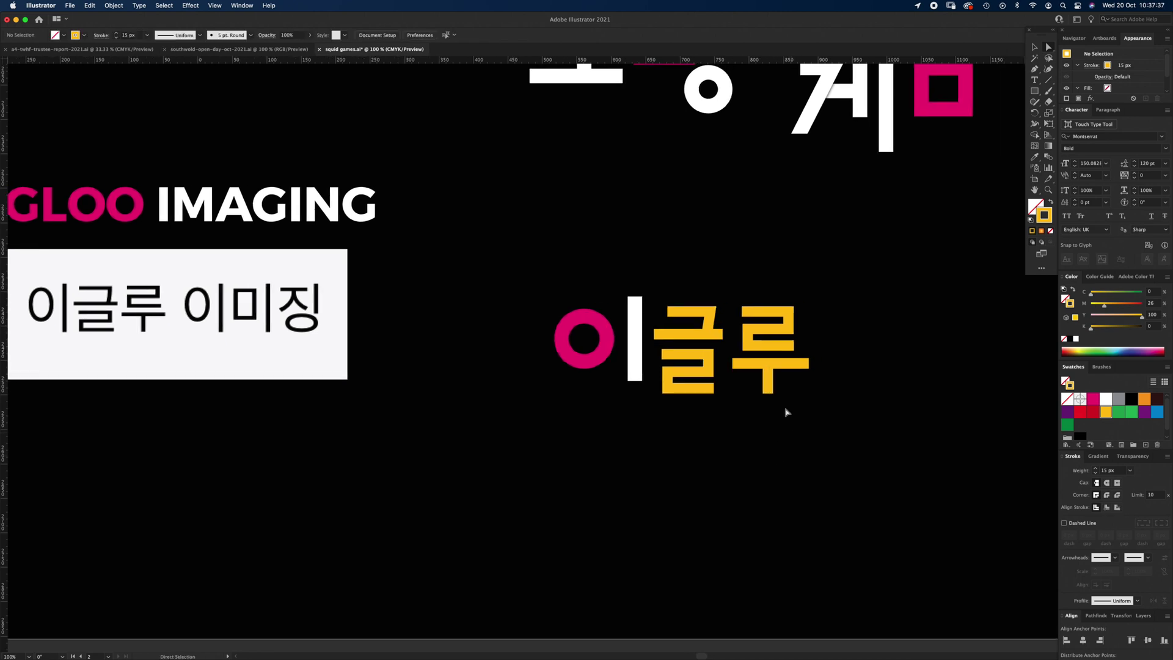
- Place a copy of the magenta ring and white vertical bar to the right of 루, leaving a word space
{"action": "key", "text": "v"}
{"action": "left_click_drag", "start_coordinate": [601, 354], "coordinate": [841, 354]}
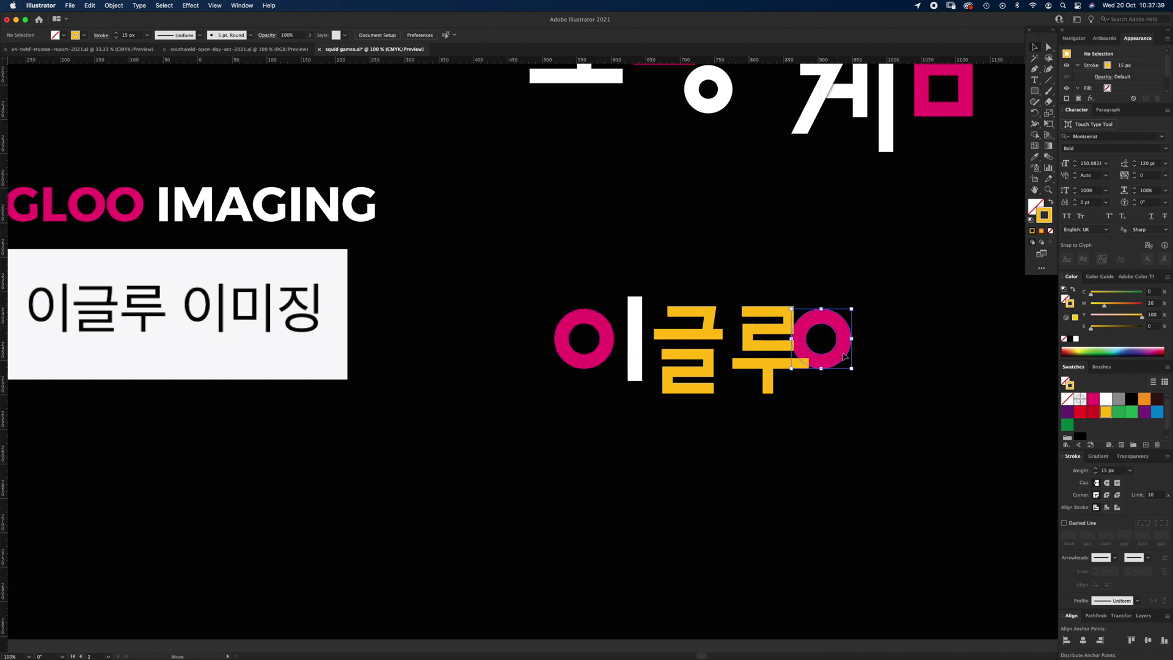
{"action": "key", "text": "super+z"}
{"action": "mouse_move", "coordinate": [522, 275]}
{"action": "left_mouse_down"}
{"action": "mouse_move", "coordinate": [629, 393]}
{"action": "mouse_move", "coordinate": [666, 376]}
{"action": "mouse_move", "coordinate": [939, 376]}
{"action": "mouse_move", "coordinate": [918, 378]}
{"action": "left_mouse_up"}
- Build 미 from a copy of the logo's magenta square, top-aligned with the bar beside it, and another white vertical bar
{"action": "scroll", "coordinate": [909, 411], "scroll_direction": "up", "scroll_amount": 3}
{"action": "scroll", "coordinate": [908, 411], "scroll_direction": "right", "scroll_amount": 3}
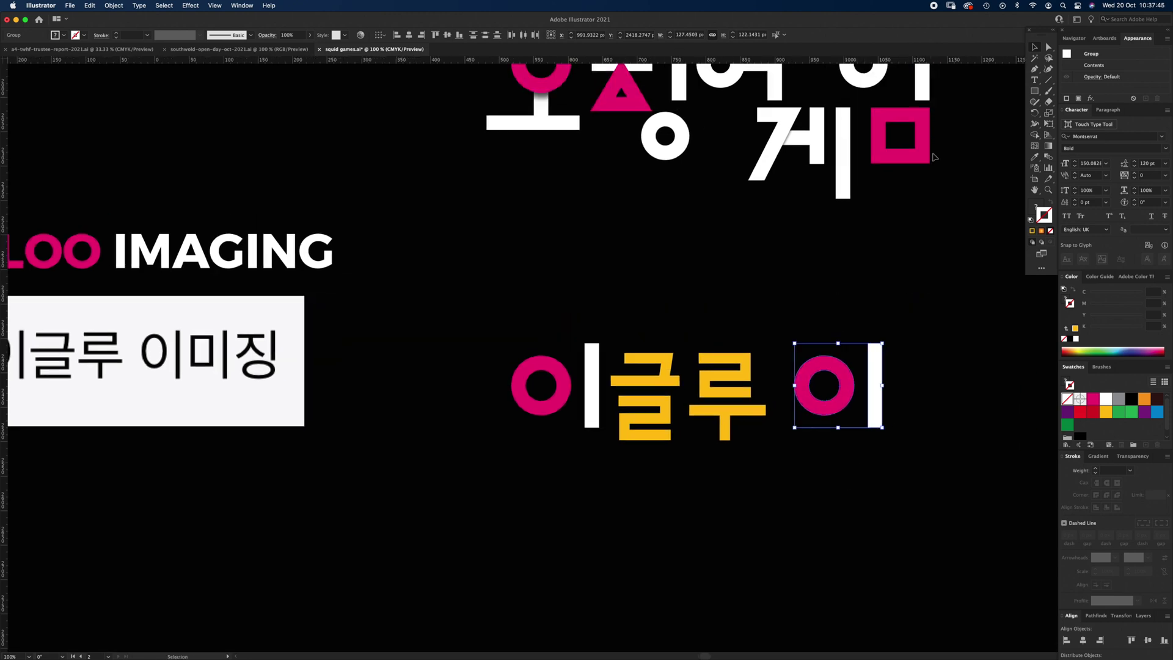
{"action": "left_click_drag", "start_coordinate": [923, 158], "coordinate": [955, 389]}
{"action": "key", "text": "z"}
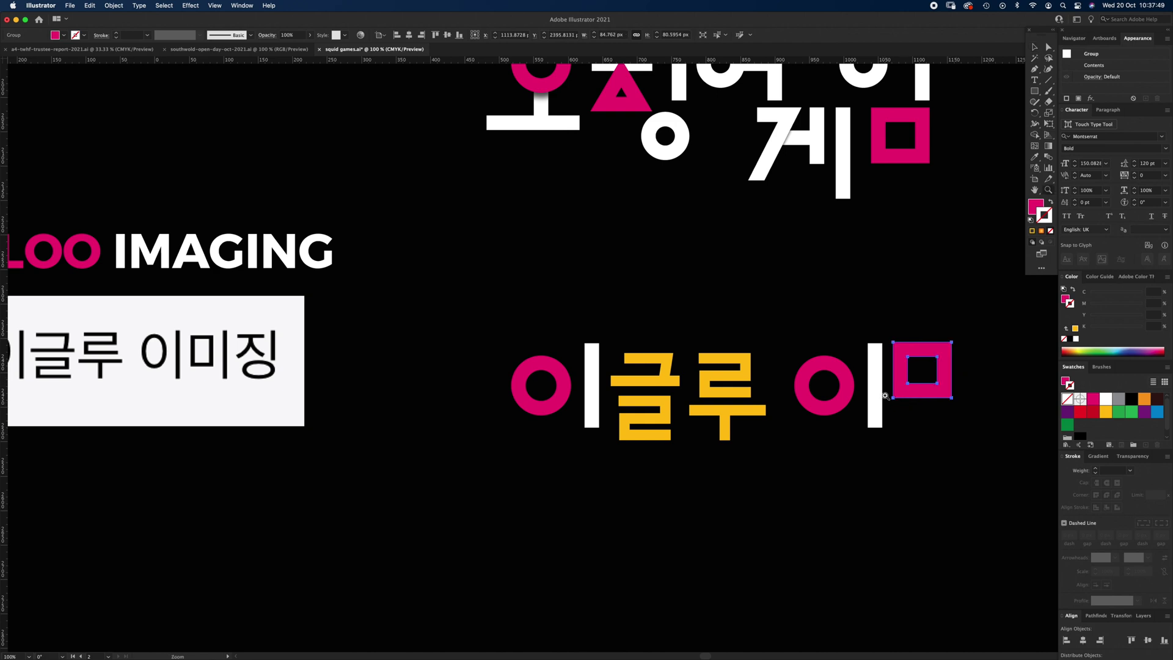
{"action": "key", "text": "v"}
{"action": "left_click_drag", "start_coordinate": [932, 339], "coordinate": [889, 406]}
{"action": "left_click", "coordinate": [434, 35]}
{"action": "left_click", "coordinate": [859, 334]}
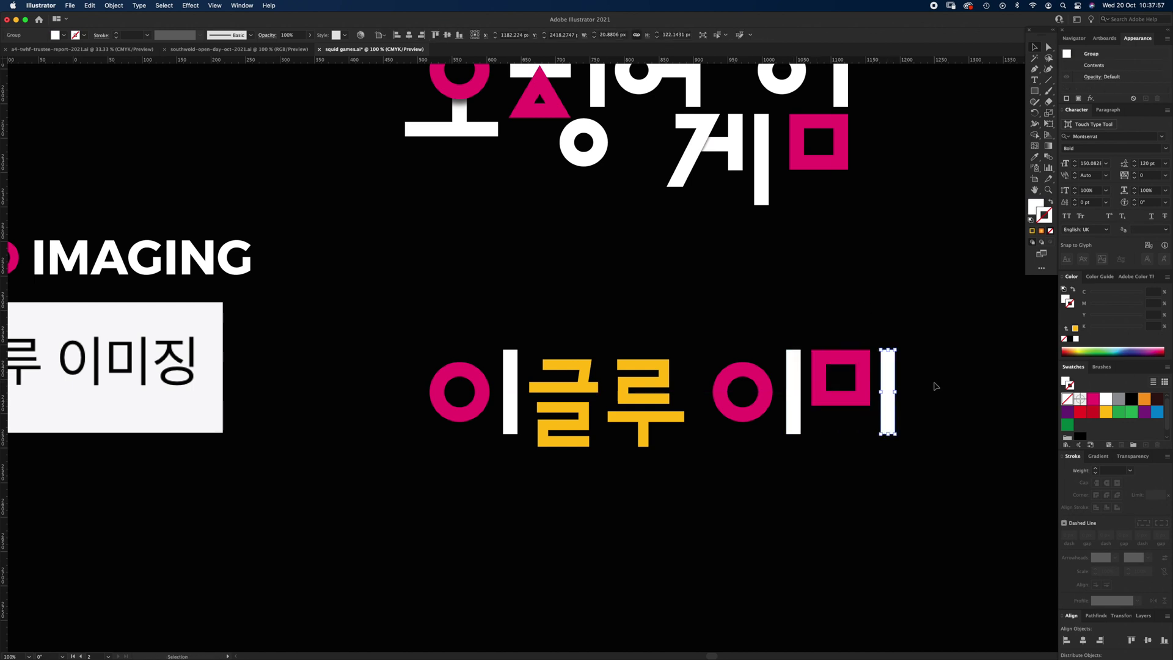
{"action": "left_click", "coordinate": [944, 386]}
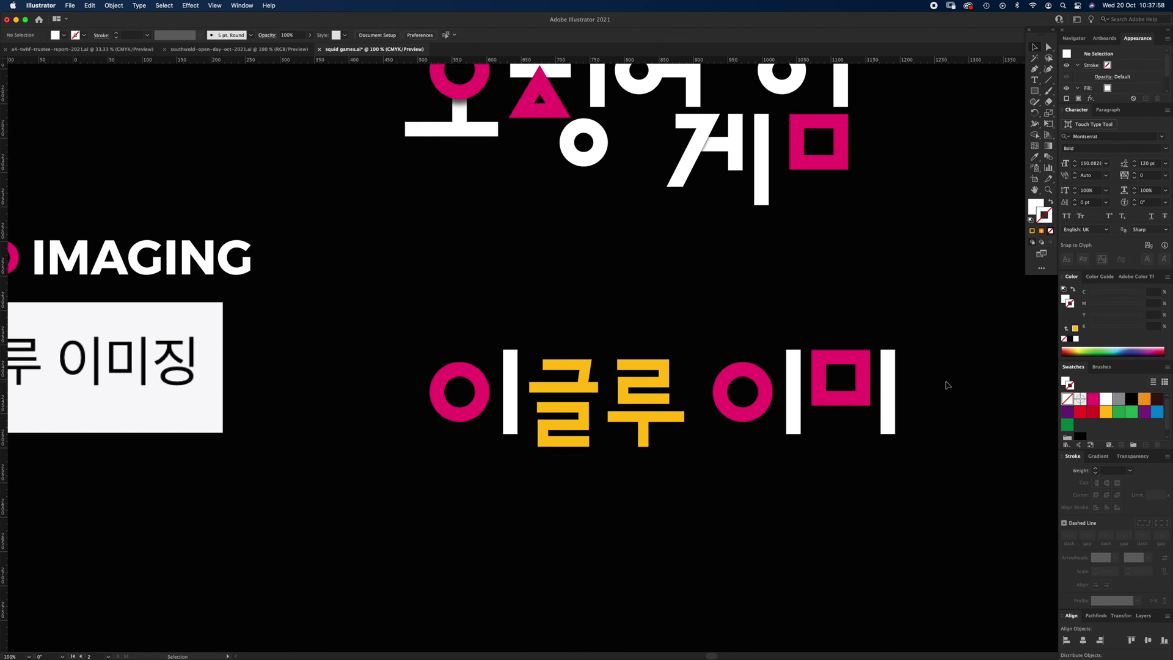
- Copy the logo's magenta triangle with its white top bar beside the last vertical bar and align their tops
{"action": "left_click", "coordinate": [530, 108]}
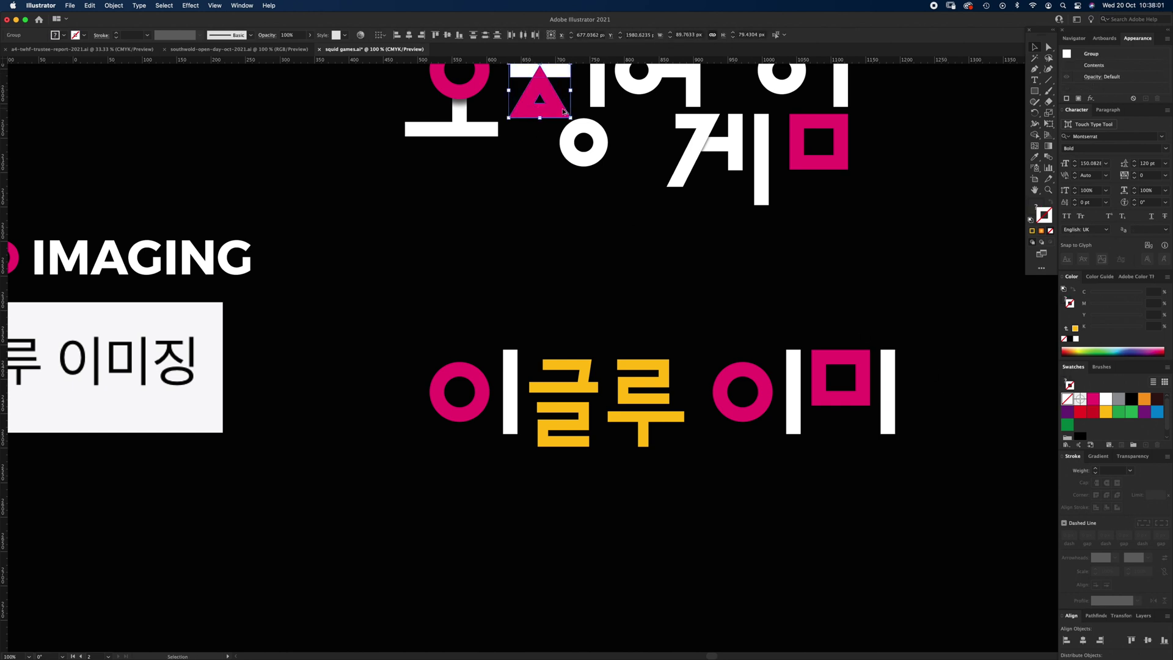
{"action": "left_click_drag", "start_coordinate": [563, 111], "coordinate": [964, 395]}
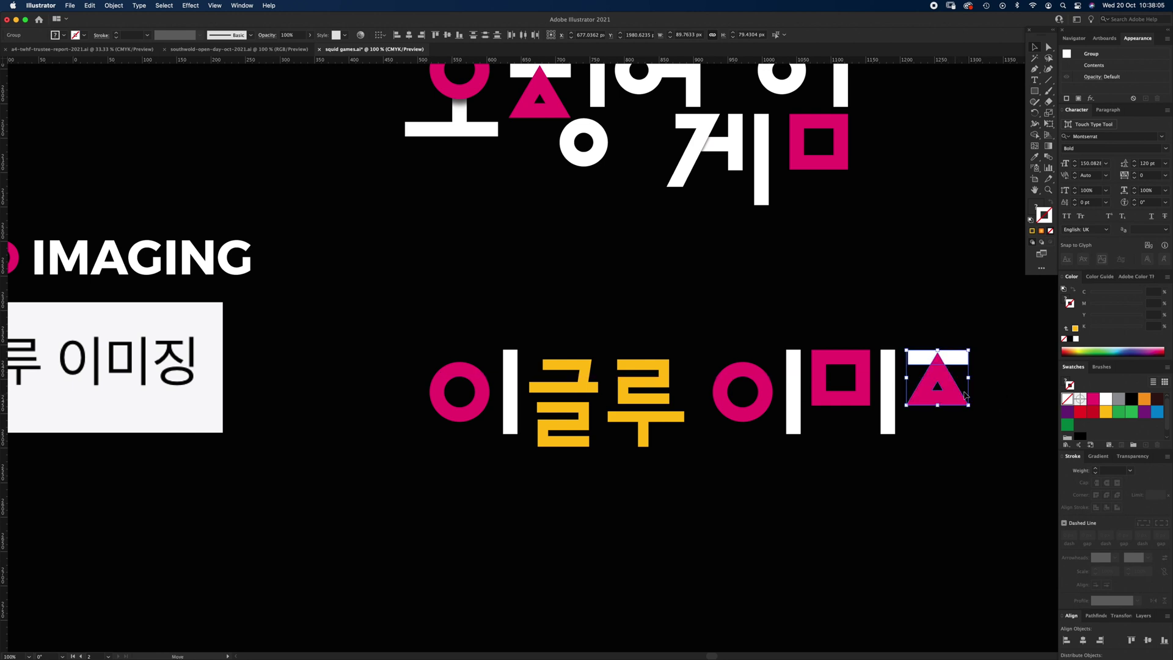
{"action": "left_click_drag", "start_coordinate": [934, 357], "coordinate": [933, 365]}
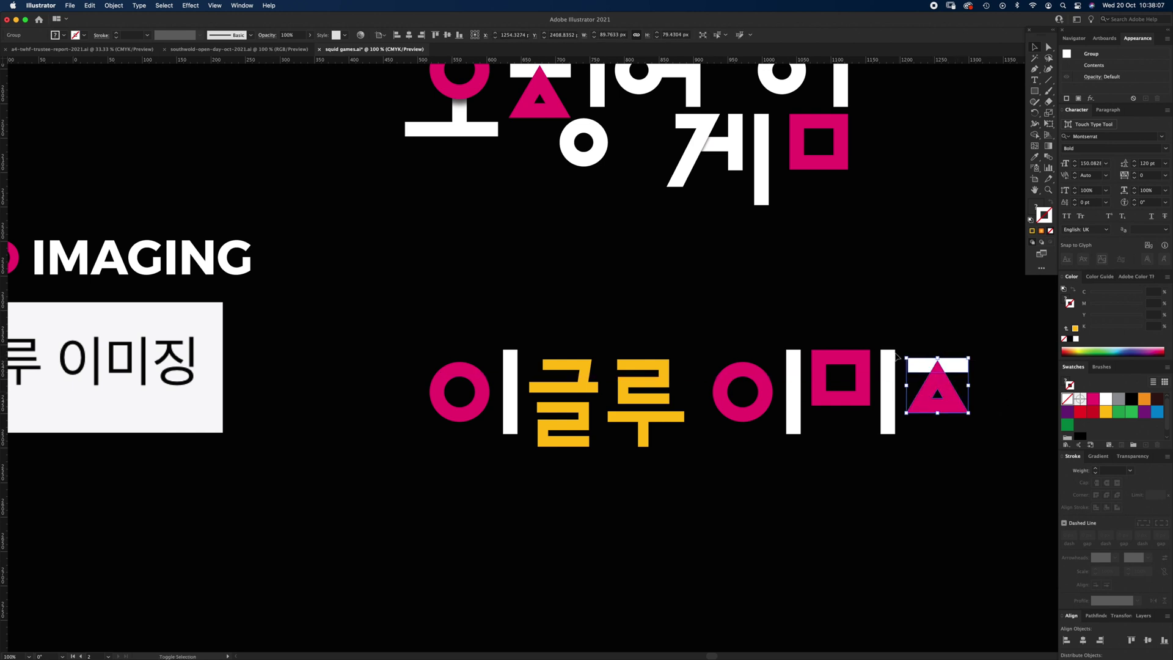
{"action": "left_click", "coordinate": [892, 358], "text": "shift"}
{"action": "left_click", "coordinate": [435, 36]}
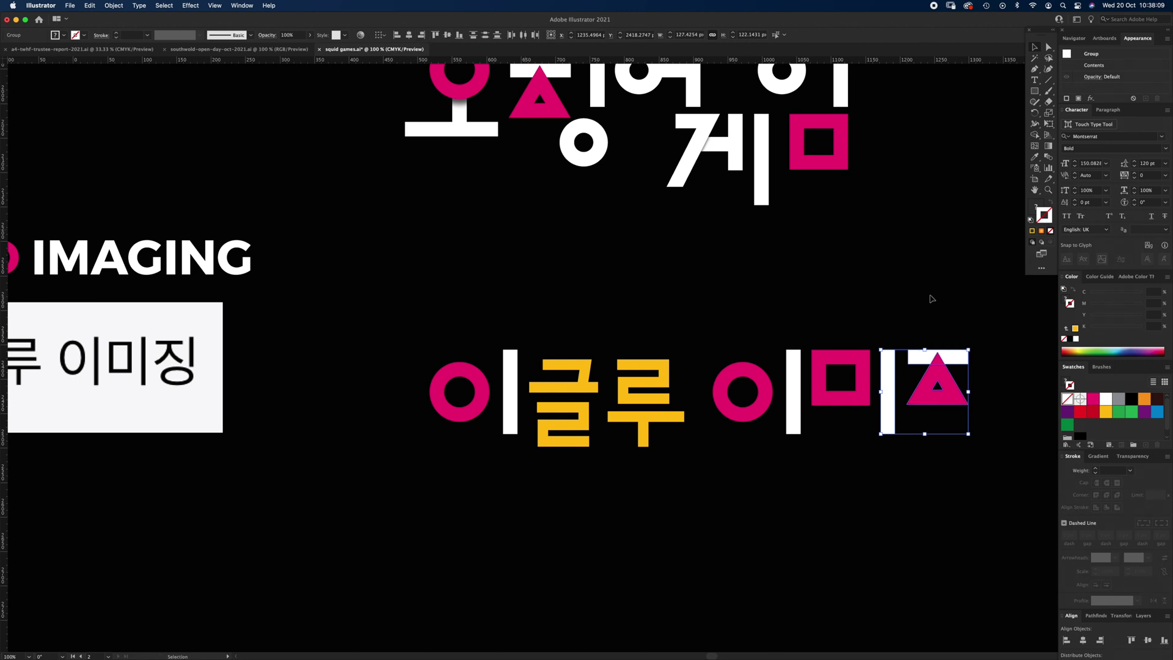
{"action": "left_click", "coordinate": [935, 302]}
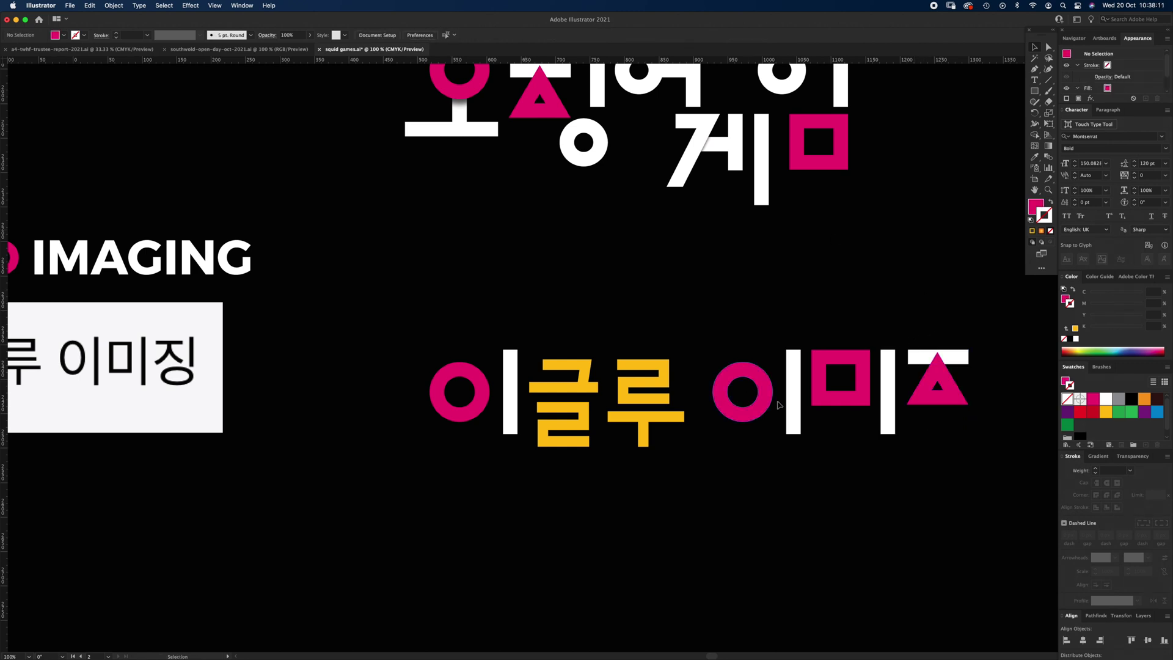
{"action": "left_click_drag", "start_coordinate": [611, 205], "coordinate": [597, 217]}
{"action": "left_click_drag", "start_coordinate": [584, 173], "coordinate": [972, 465]}
{"action": "key", "text": "super+z"}
- Compare the Squid Games reference text and logo with the Igloo Imaging characters on the second artboard
{"action": "left_click_drag", "start_coordinate": [557, 231], "coordinate": [591, 292]}
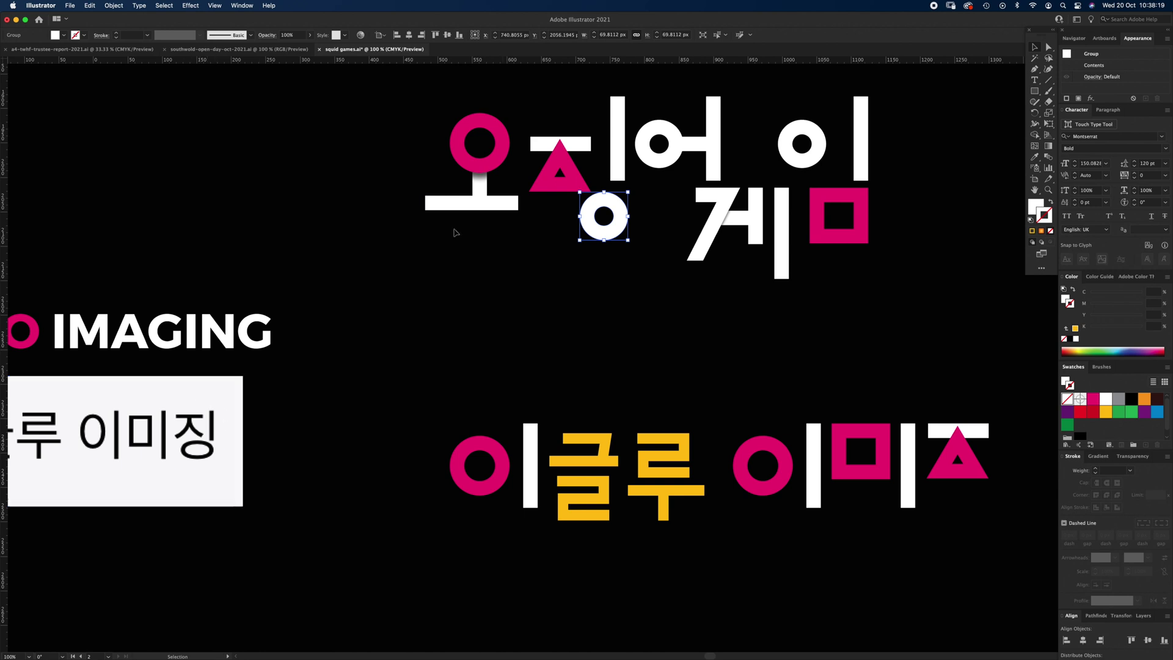
{"action": "left_click_drag", "start_coordinate": [517, 171], "coordinate": [513, 504]}
{"action": "left_click_drag", "start_coordinate": [573, 229], "coordinate": [670, 510]}
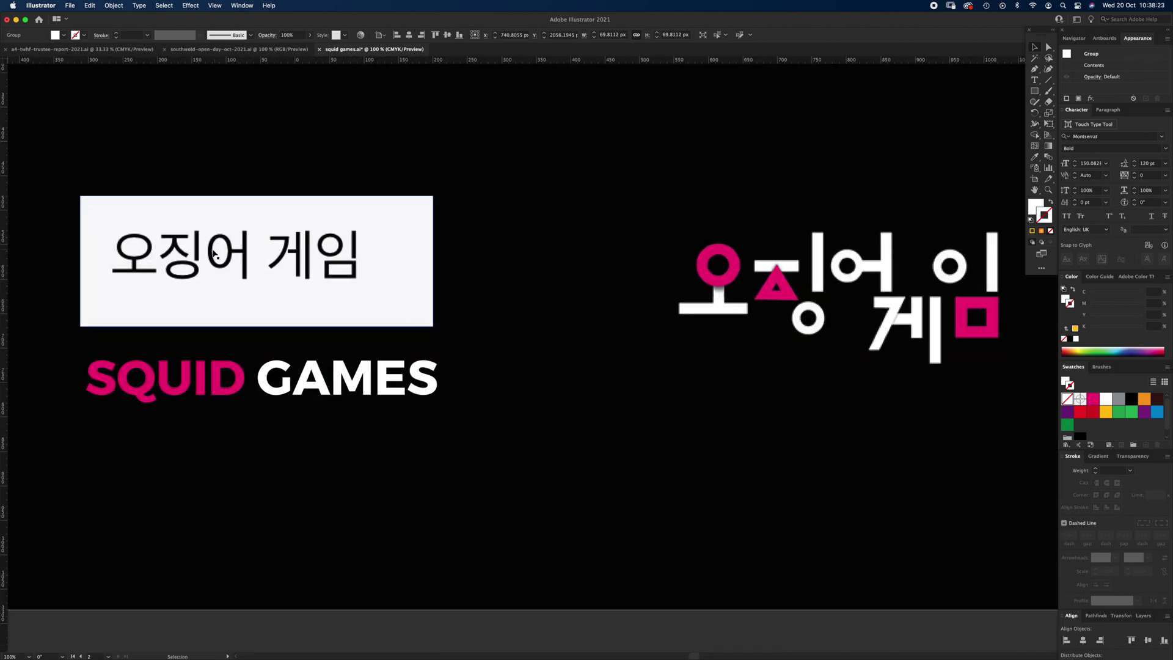
{"action": "left_click", "coordinate": [639, 500], "text": "alt+super"}
{"action": "left_click", "coordinate": [640, 501], "text": "alt+super"}
{"action": "left_click", "coordinate": [644, 489], "text": "alt+super"}
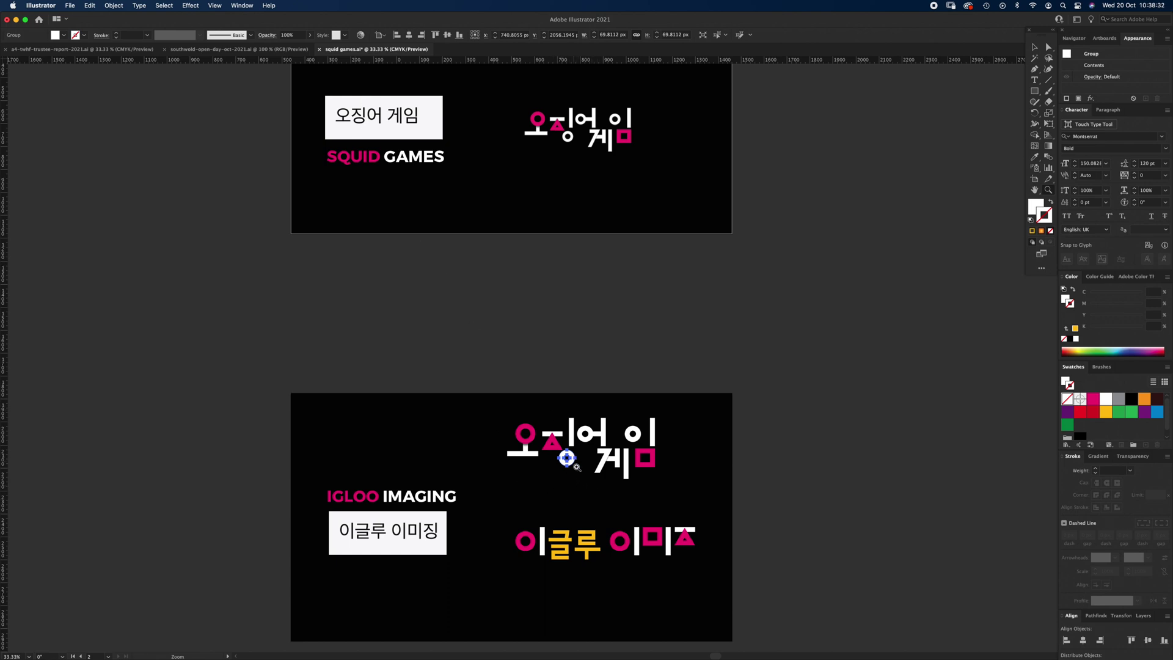
- Replace the loose triangle and top bar with a copy of the logo's complete 징, placed beside the last vertical bar
{"action": "left_click", "coordinate": [603, 485], "text": "super"}
{"action": "left_click", "coordinate": [631, 394], "text": "super"}
{"action": "left_click", "coordinate": [631, 394], "text": "super"}
{"action": "left_click_drag", "start_coordinate": [704, 331], "coordinate": [660, 405]}
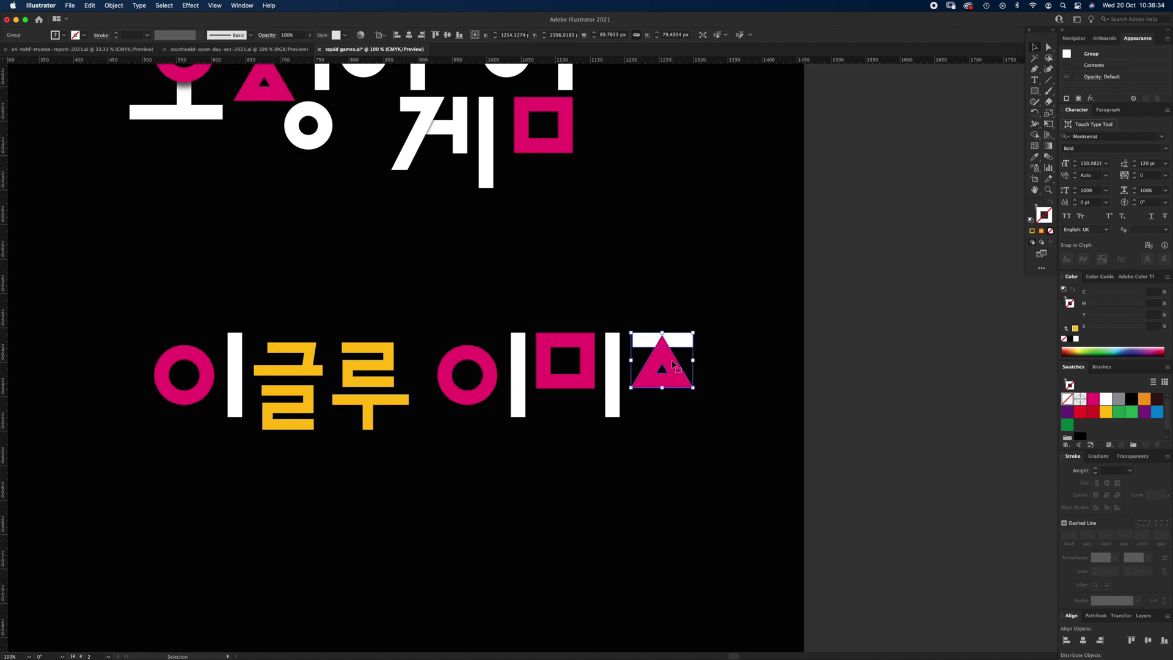
{"action": "key", "text": "Delete"}
{"action": "scroll", "coordinate": [452, 398], "scroll_direction": "up", "scroll_amount": 3}
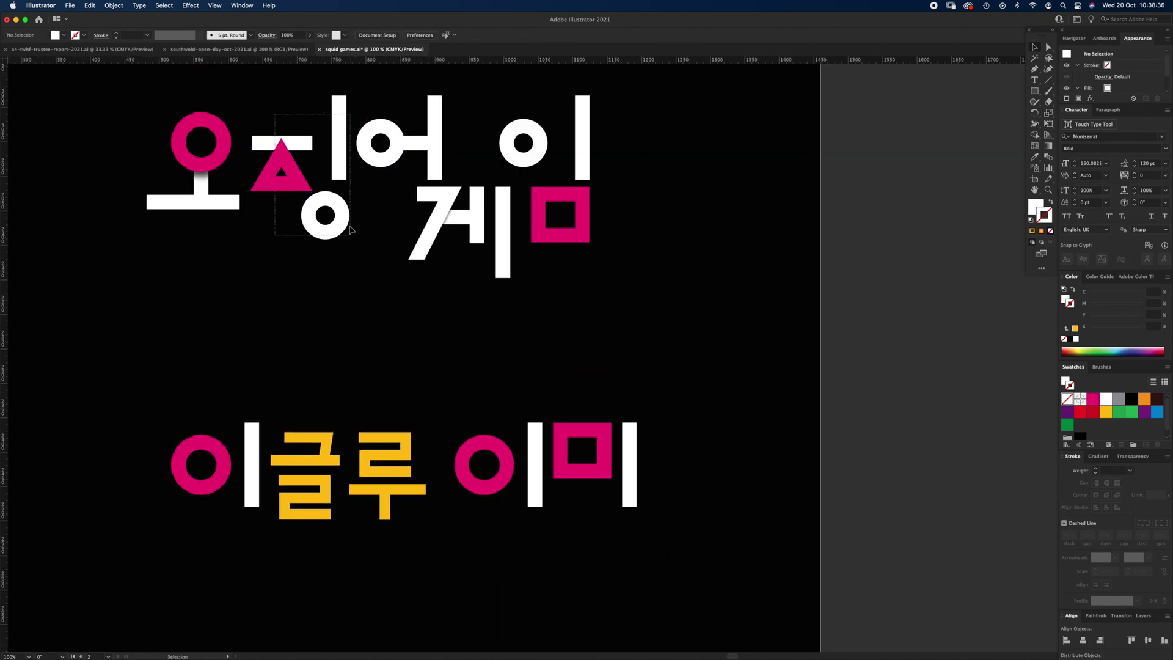
{"action": "left_click_drag", "start_coordinate": [351, 230], "coordinate": [735, 448]}
{"action": "left_click", "coordinate": [744, 337]}
- Lower the white vertical bar of the copied 징 so its top lines up with the neighbouring bars
{"action": "left_click", "coordinate": [455, 450], "text": "alt+super"}
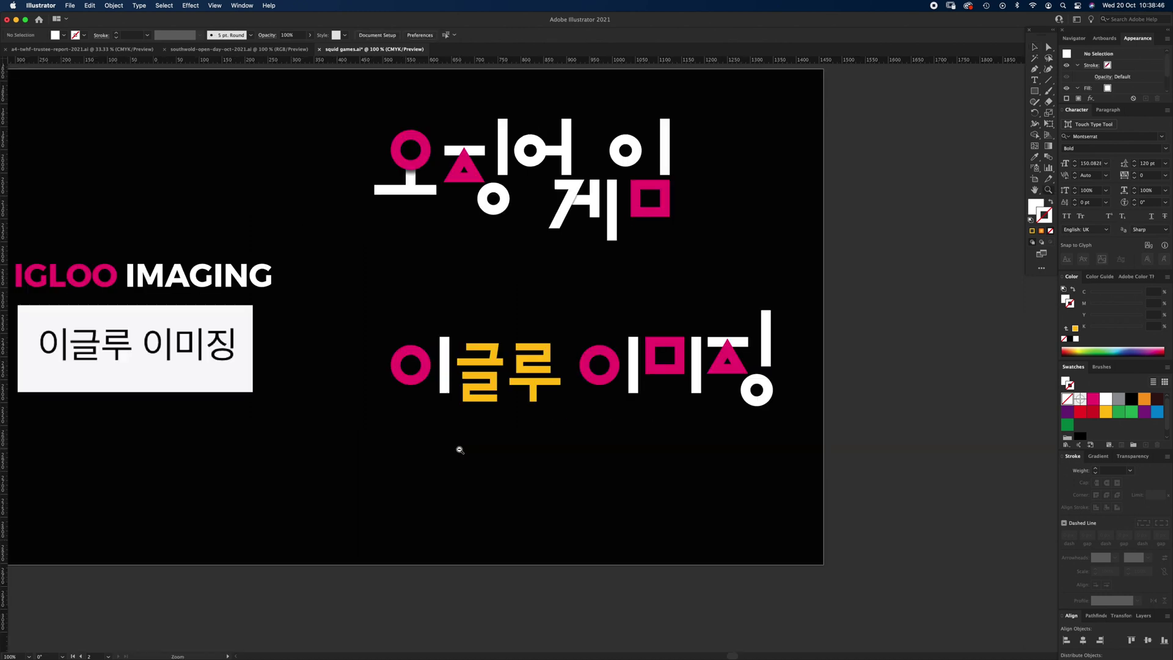
{"action": "left_click", "coordinate": [460, 449], "text": "alt+super"}
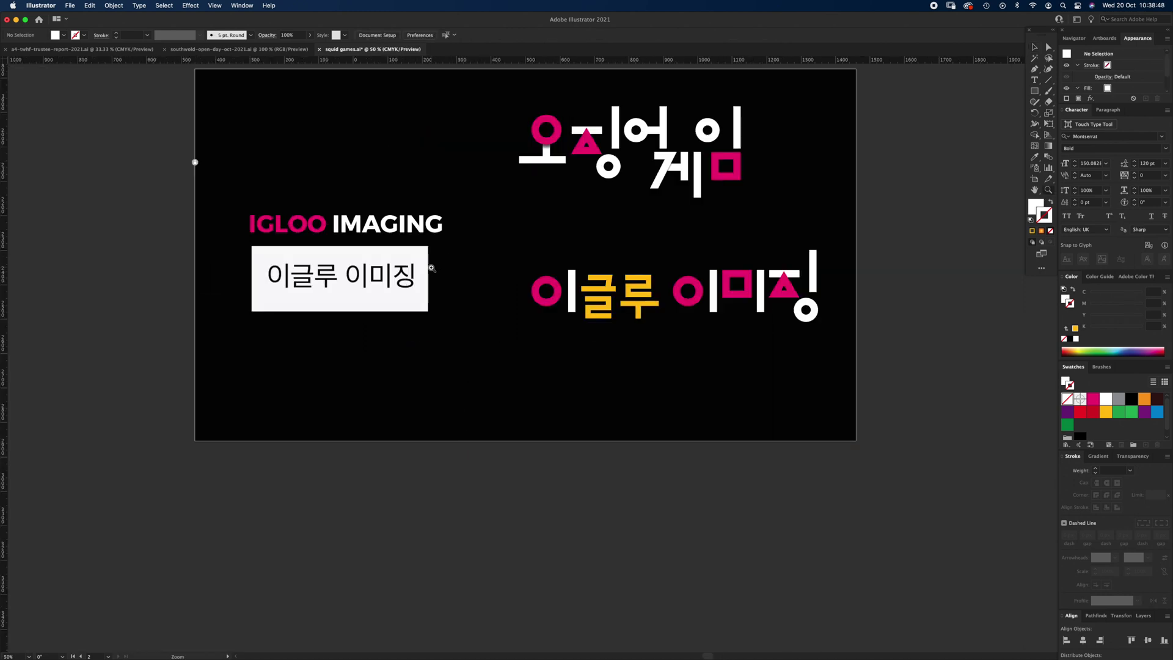
{"action": "left_click", "coordinate": [720, 323], "text": "super"}
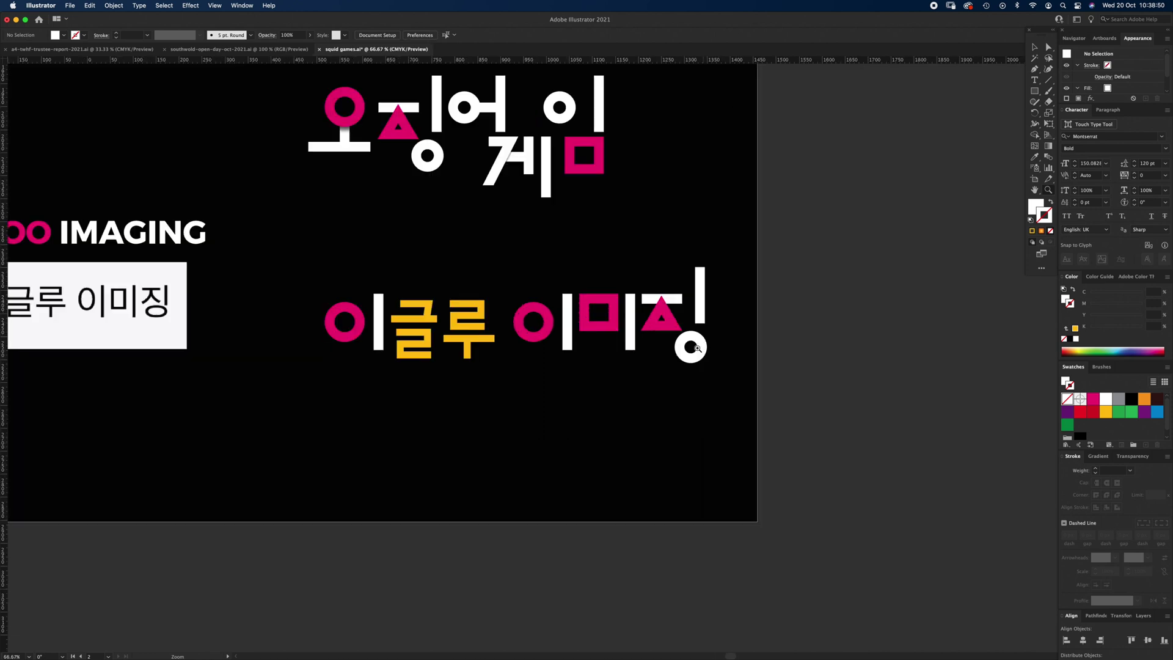
{"action": "left_click", "coordinate": [666, 363], "text": "super"}
{"action": "left_click", "coordinate": [636, 251]}
{"action": "left_click_drag", "start_coordinate": [636, 252], "coordinate": [632, 283]}
{"action": "left_click", "coordinate": [552, 395]}
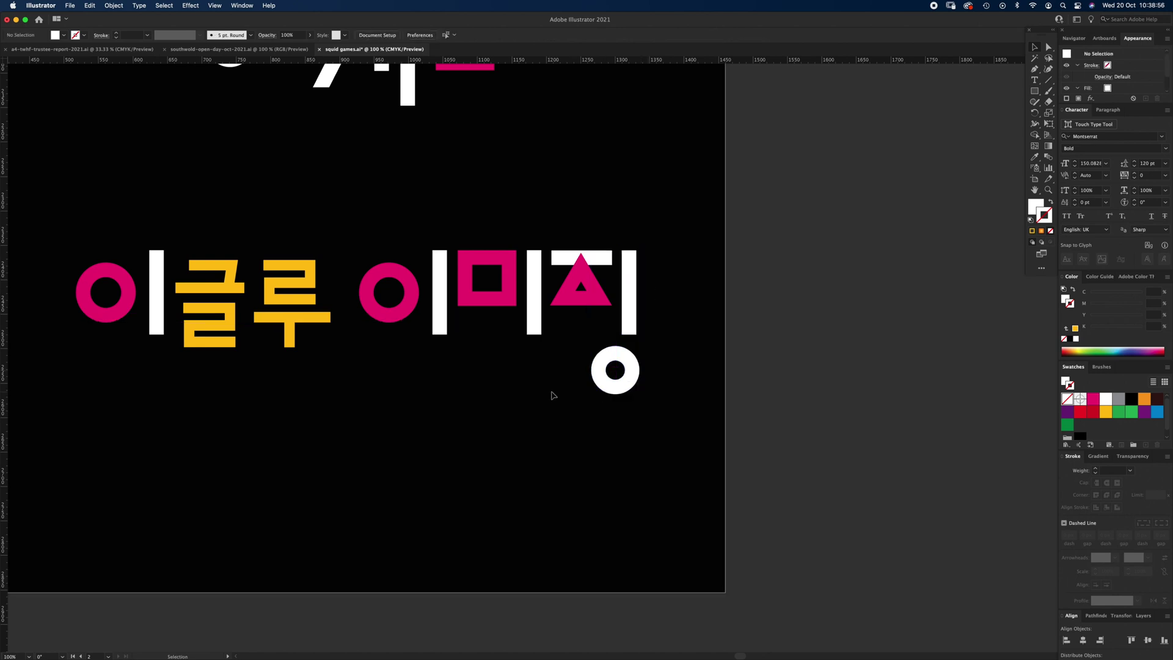
- Select all the yellow strokes of 글루 and raise their weight to 18 px
{"action": "key", "text": "super+minus"}
{"action": "left_click_drag", "start_coordinate": [445, 387], "coordinate": [619, 411]}
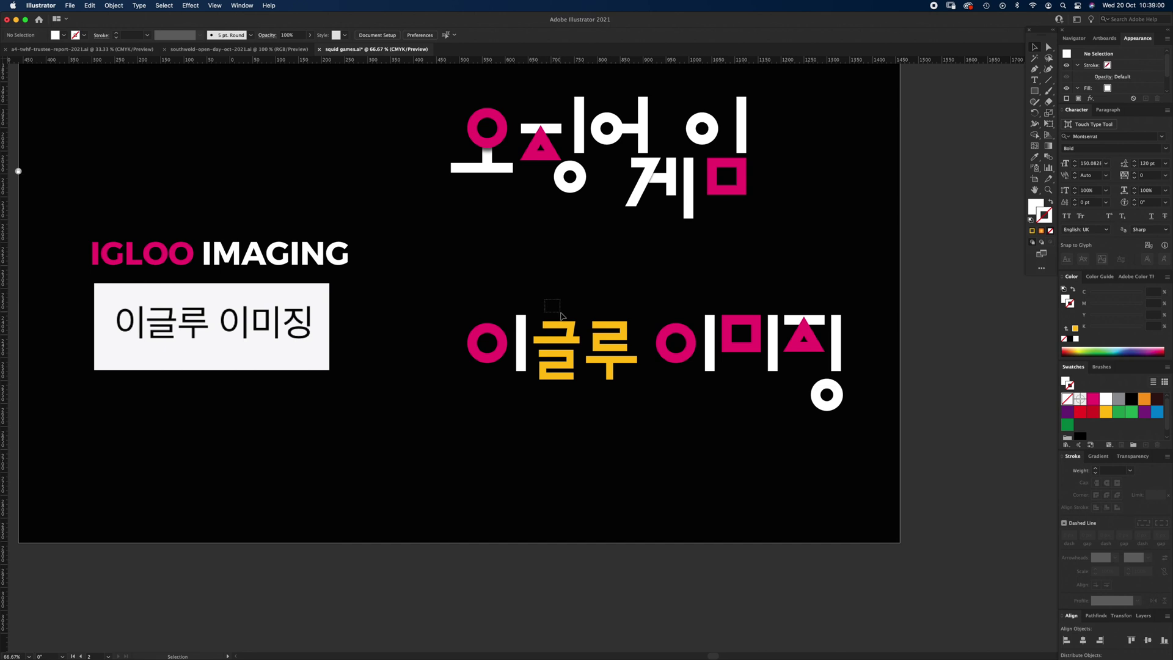
{"action": "left_click_drag", "start_coordinate": [628, 398], "coordinate": [631, 404]}
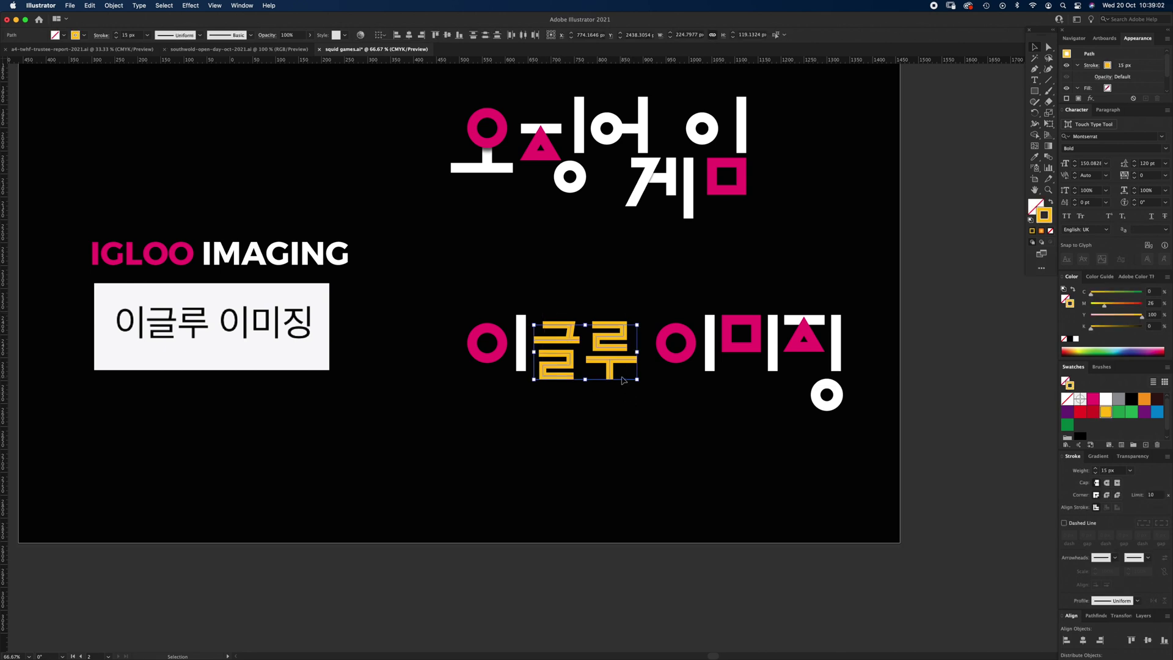
{"action": "key", "text": "super+equal"}
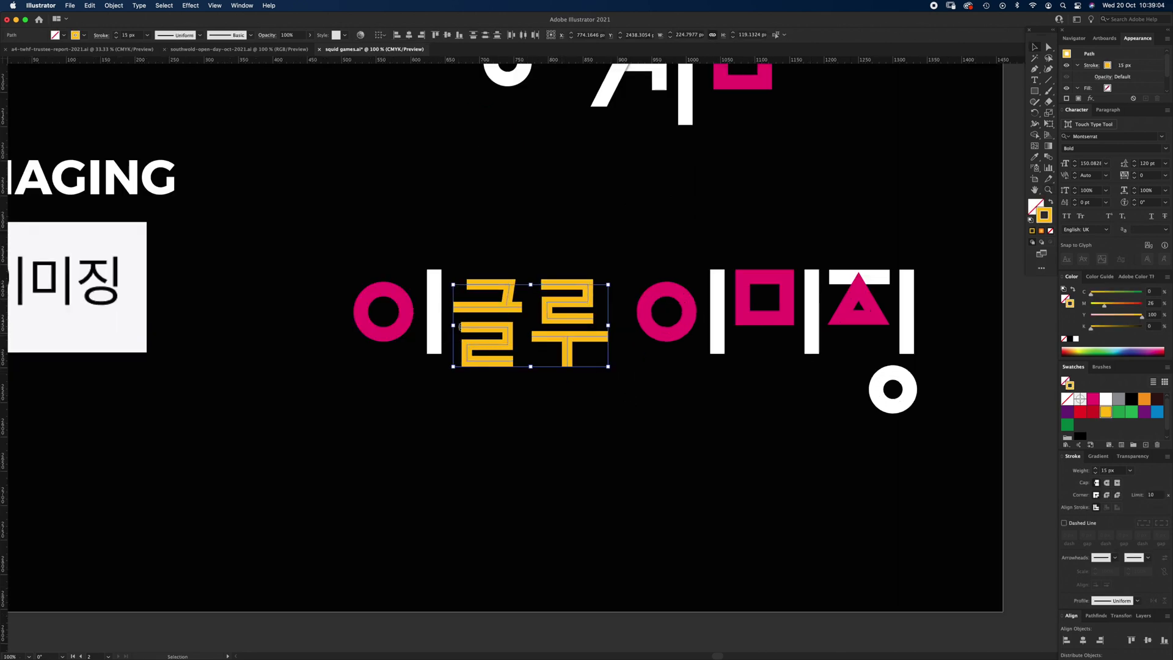
{"action": "left_click", "coordinate": [1116, 470]}
{"action": "key", "text": "Up"}
{"action": "key", "text": "Up"}
{"action": "key", "text": "Up"}
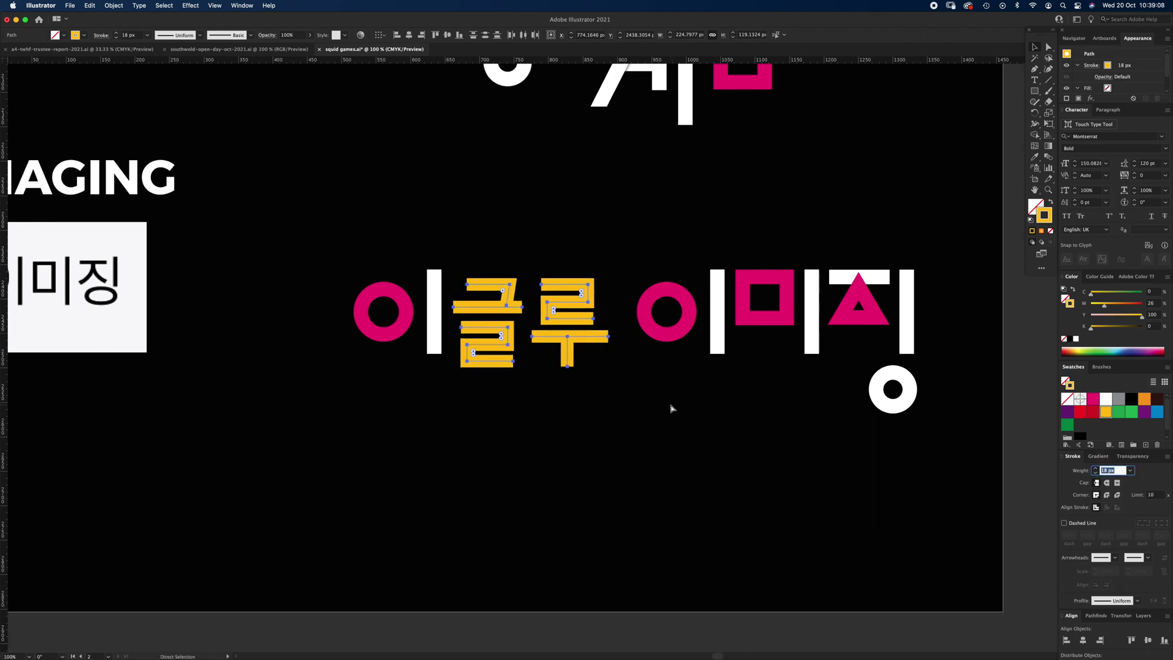
{"action": "left_click", "coordinate": [673, 408]}
- Move a white vertical bar onto the stem of 루 as a width reference and raise the yellow stroke weight to 21 px
{"action": "key", "text": "z"}
{"action": "double_click", "coordinate": [528, 335]}
{"action": "key", "text": "v"}
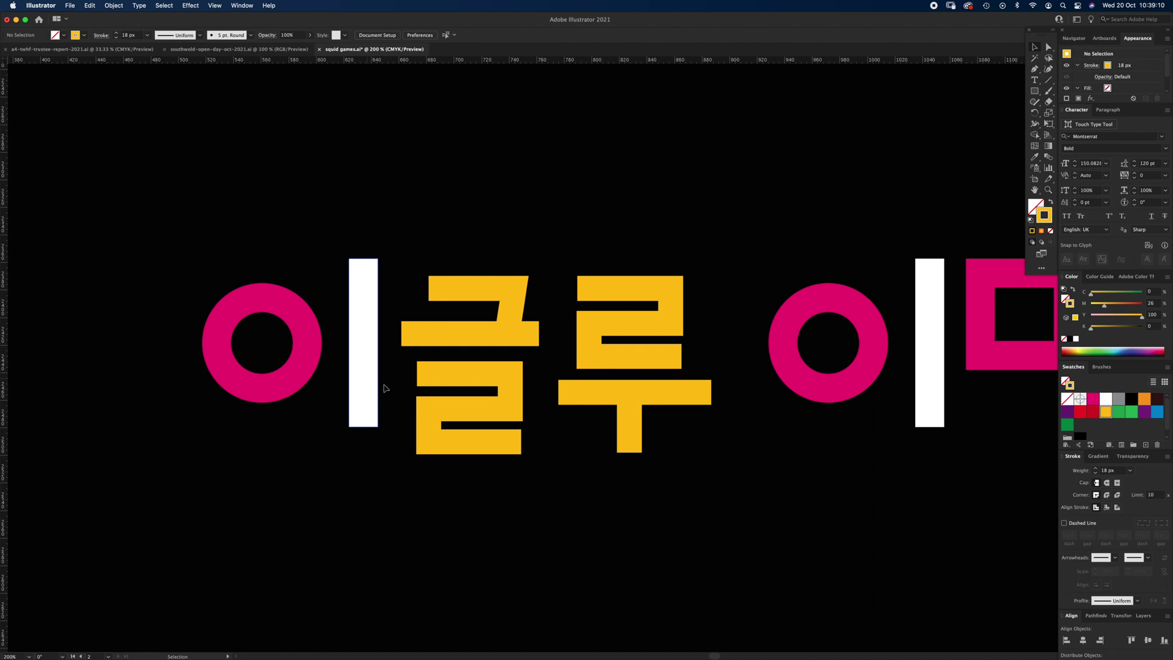
{"action": "left_click_drag", "start_coordinate": [367, 383], "coordinate": [632, 537]}
{"action": "left_click_drag", "start_coordinate": [393, 237], "coordinate": [676, 517]}
{"action": "left_click", "coordinate": [635, 507], "text": "shift"}
{"action": "left_click", "coordinate": [1118, 470]}
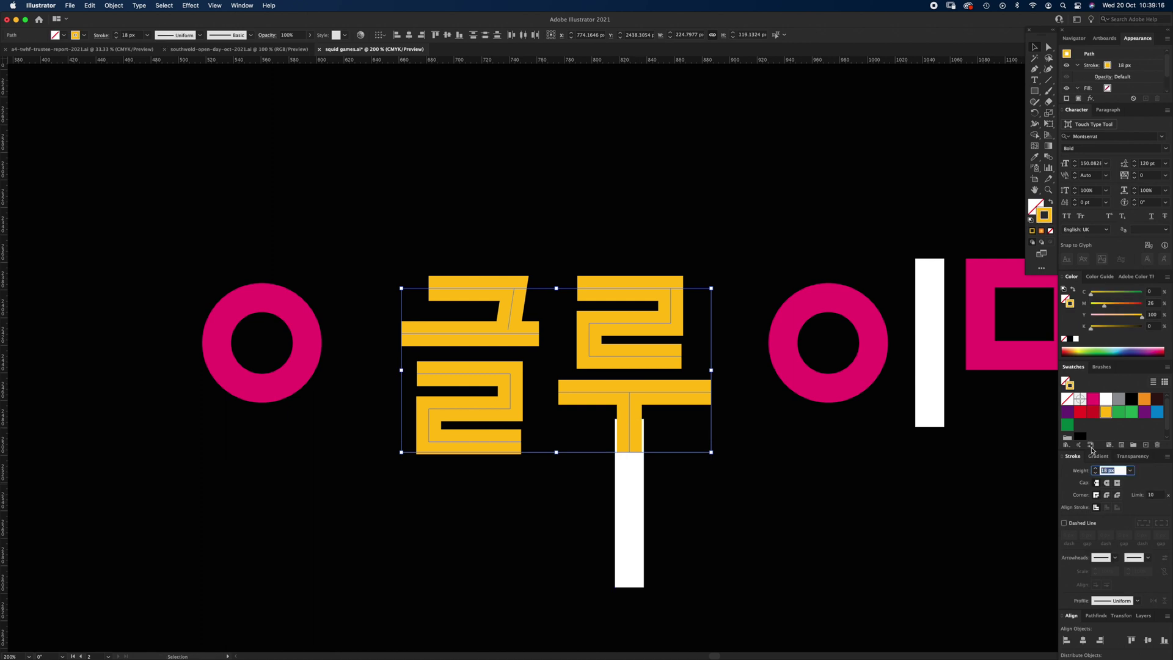
{"action": "key", "text": "Up"}
{"action": "key", "text": "Up"}
{"action": "key", "text": "Up"}
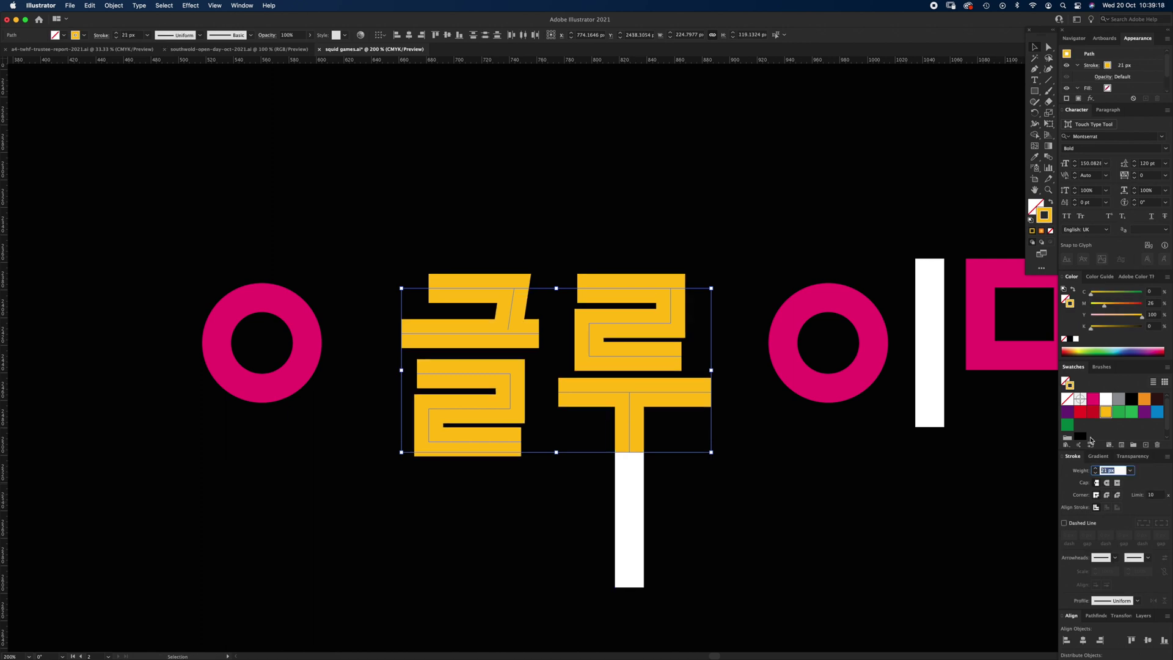
{"action": "left_click", "coordinate": [742, 507]}
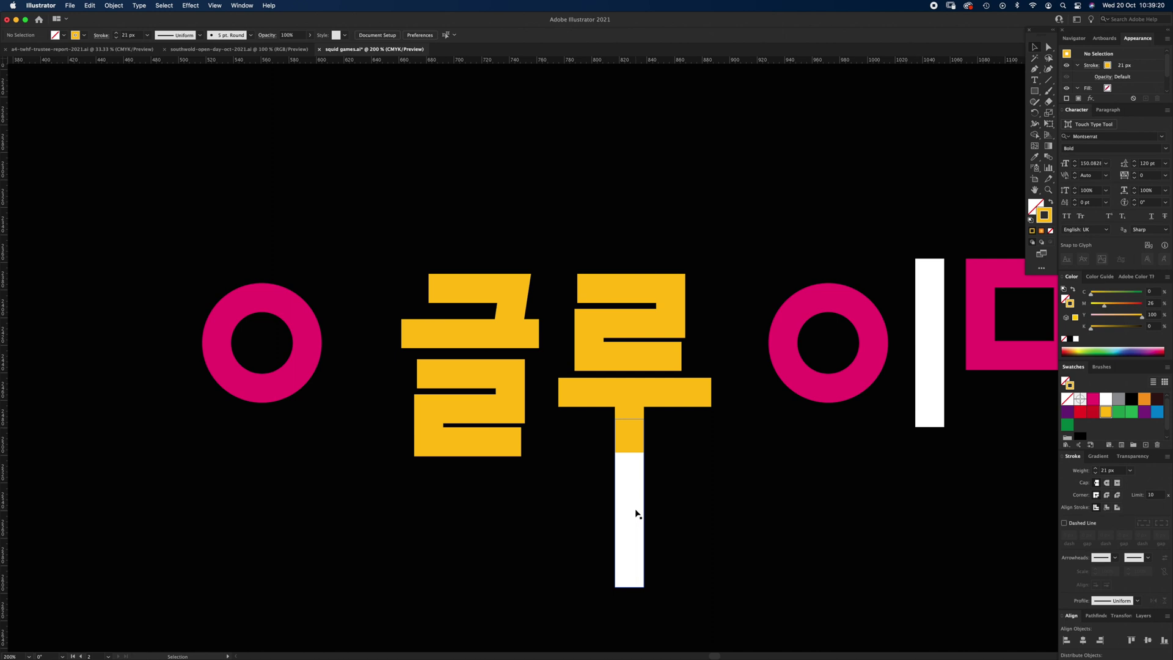
- Undo the move of the white reference bar and the latest stroke weight increases
{"action": "key", "text": "super+z"}
{"action": "key", "text": "super+z"}
{"action": "key", "text": "super+z"}
{"action": "key", "text": "super+z"}
{"action": "key", "text": "super+z"}
{"action": "key", "text": "super+z"}
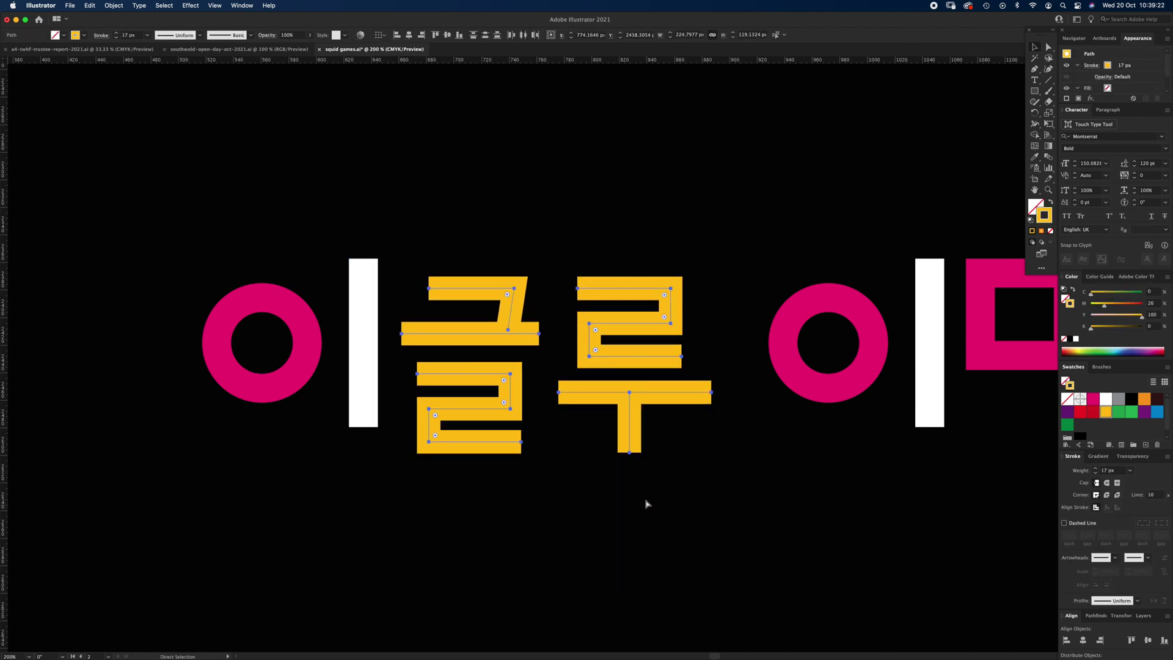
- Reselect all the 글루 strokes and set their weight to 21 px
{"action": "left_click_drag", "start_coordinate": [459, 237], "coordinate": [683, 538]}
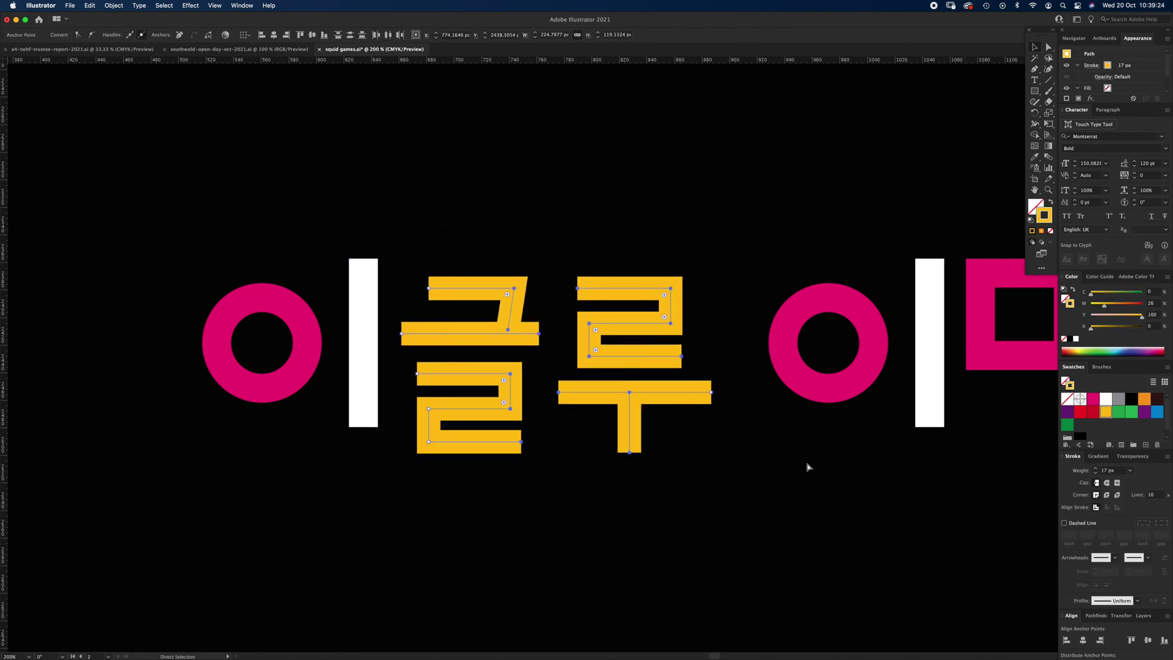
{"action": "key", "text": "v"}
{"action": "left_click_drag", "start_coordinate": [471, 507], "coordinate": [672, 299]}
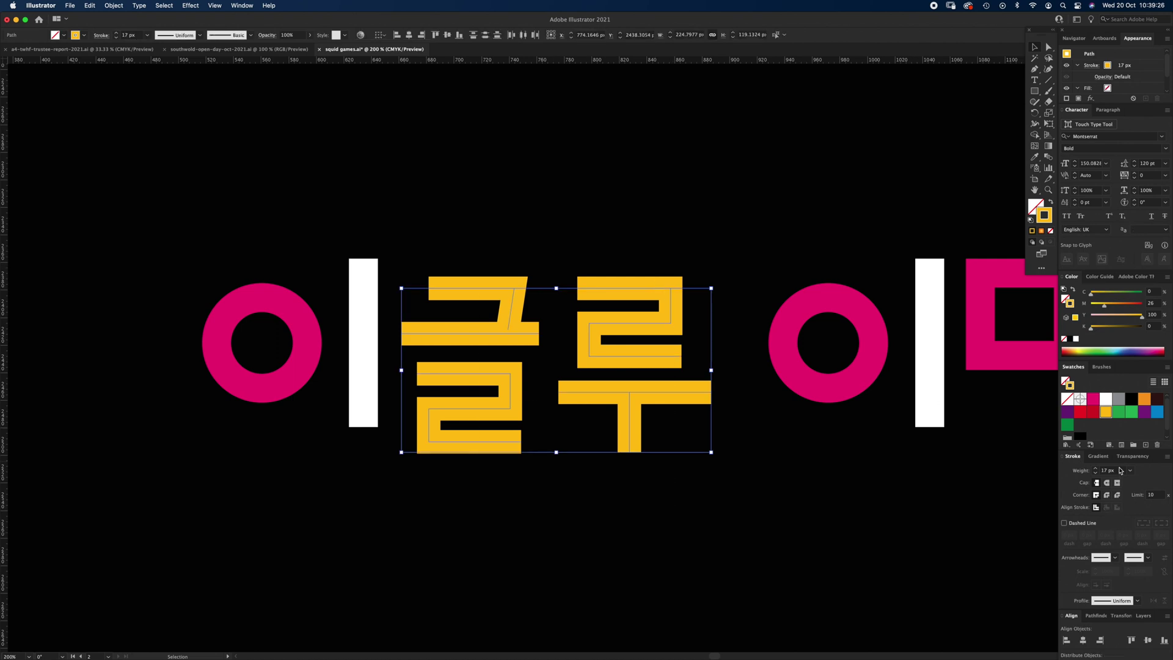
{"action": "left_click_drag", "start_coordinate": [1121, 471], "coordinate": [1096, 425]}
{"action": "type", "text": "21"}
{"action": "key", "text": "Return"}
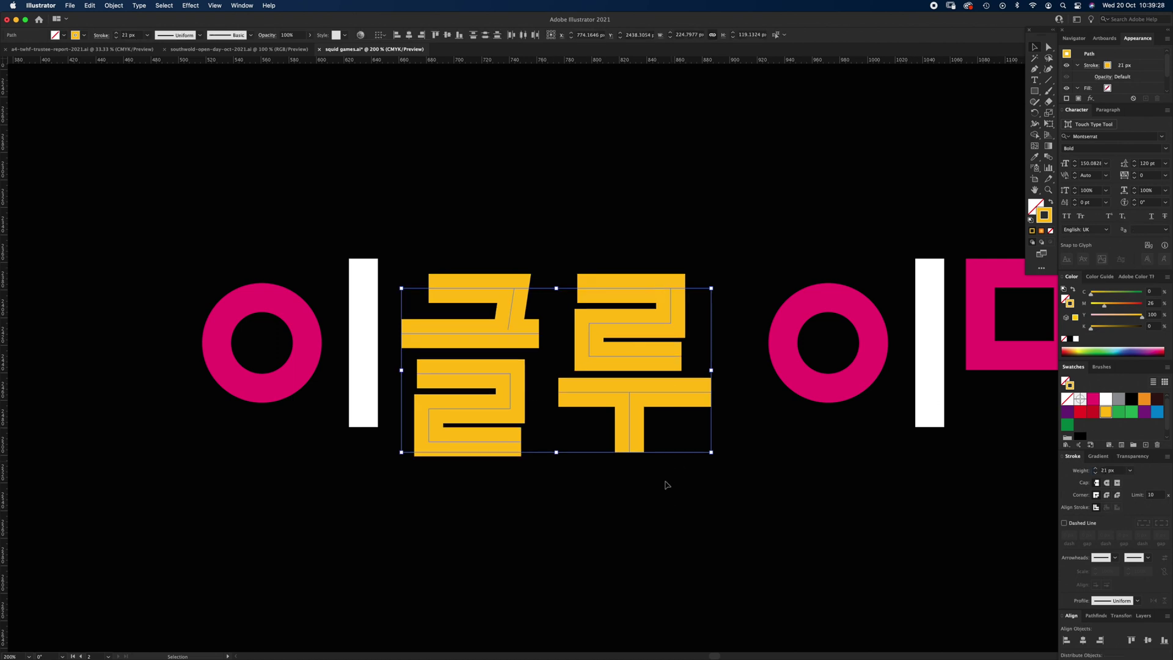
{"action": "left_click", "coordinate": [635, 473]}
- Expand the yellow 글루 strokes into filled shapes
{"action": "key", "text": "z"}
{"action": "left_click", "coordinate": [572, 397], "text": "alt"}
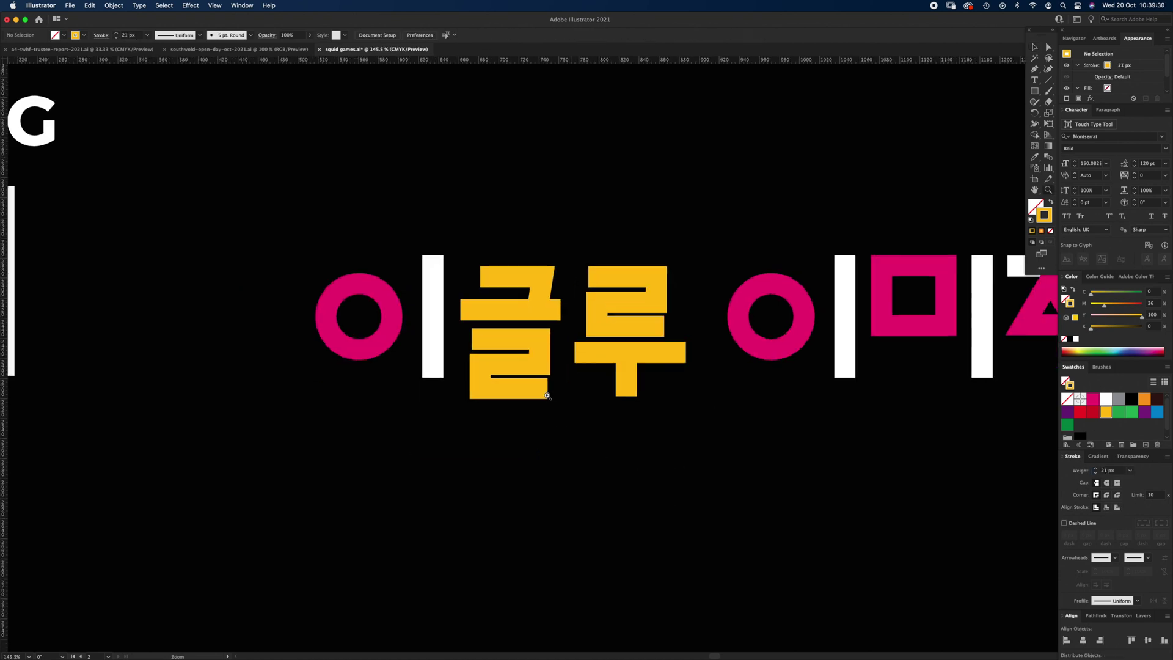
{"action": "left_click", "coordinate": [555, 395], "text": "alt"}
{"action": "left_click", "coordinate": [593, 320]}
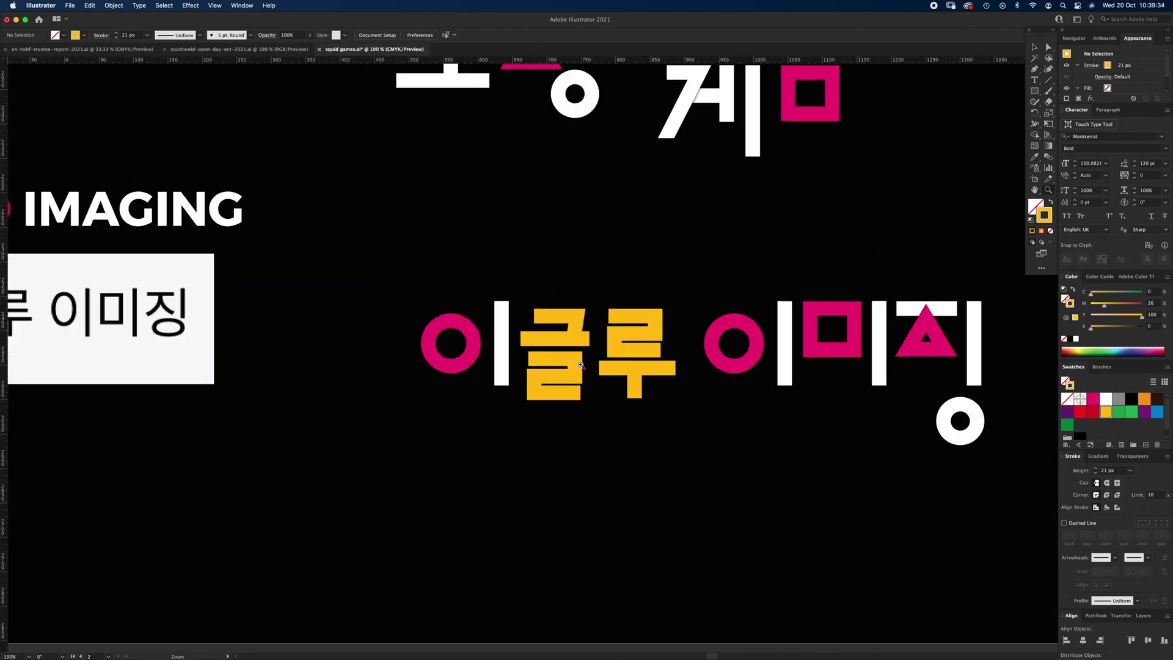
{"action": "key", "text": "v"}
{"action": "left_click_drag", "start_coordinate": [620, 347], "coordinate": [669, 429]}
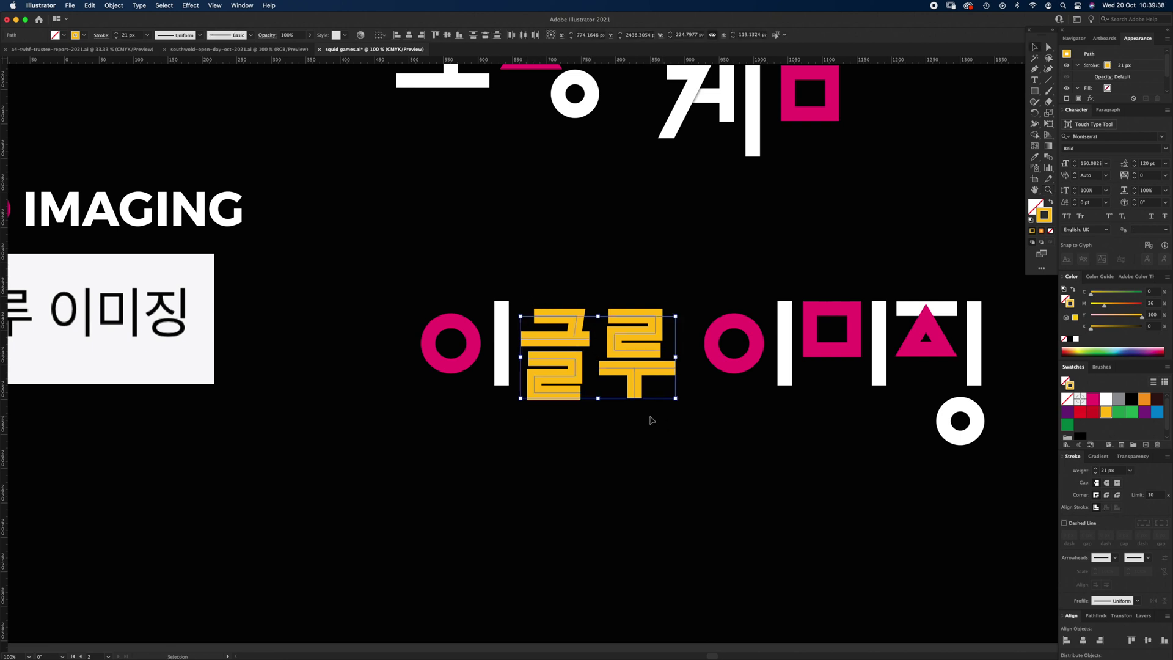
{"action": "left_click", "coordinate": [116, 6]}
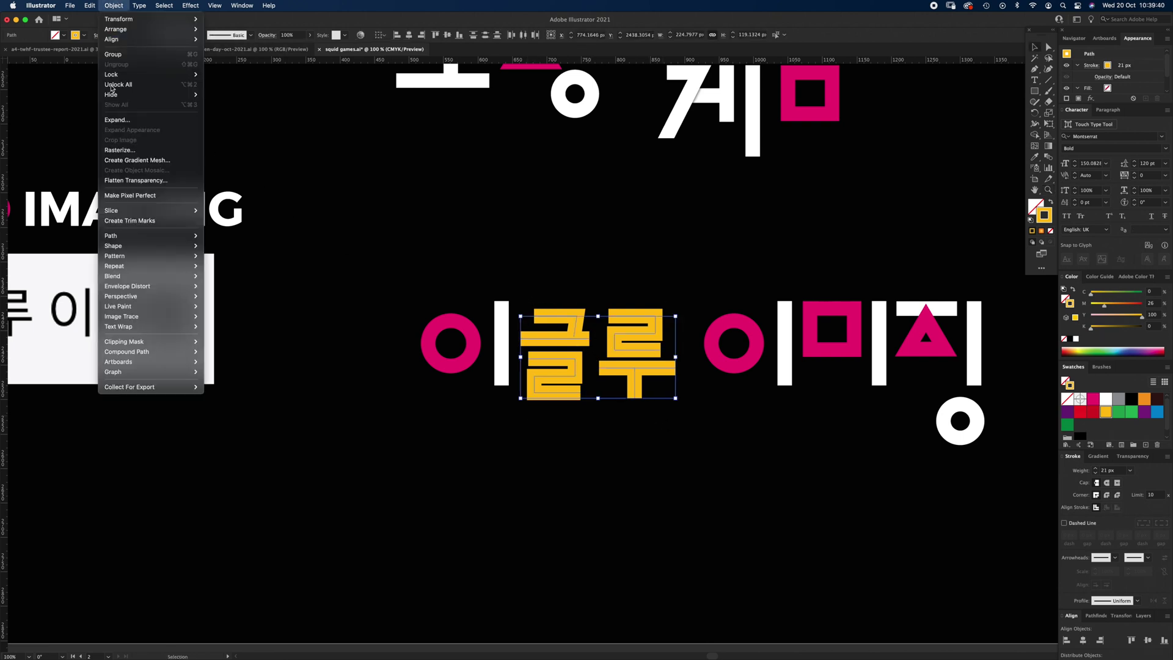
{"action": "left_click", "coordinate": [117, 121]}
{"action": "left_click", "coordinate": [597, 414]}
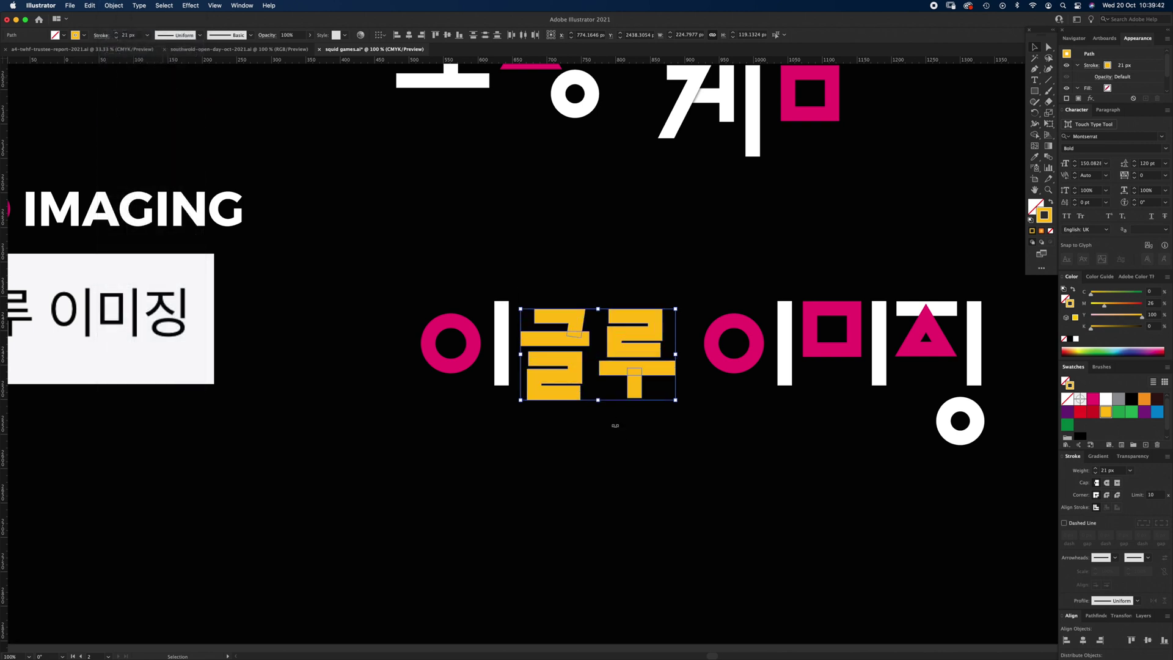
{"action": "left_click", "coordinate": [640, 448]}
- Shift the upper part of 글 slightly up and right, and add a horizontal guide along the white bars' top edge
{"action": "key", "text": "z"}
{"action": "double_click", "coordinate": [576, 340]}
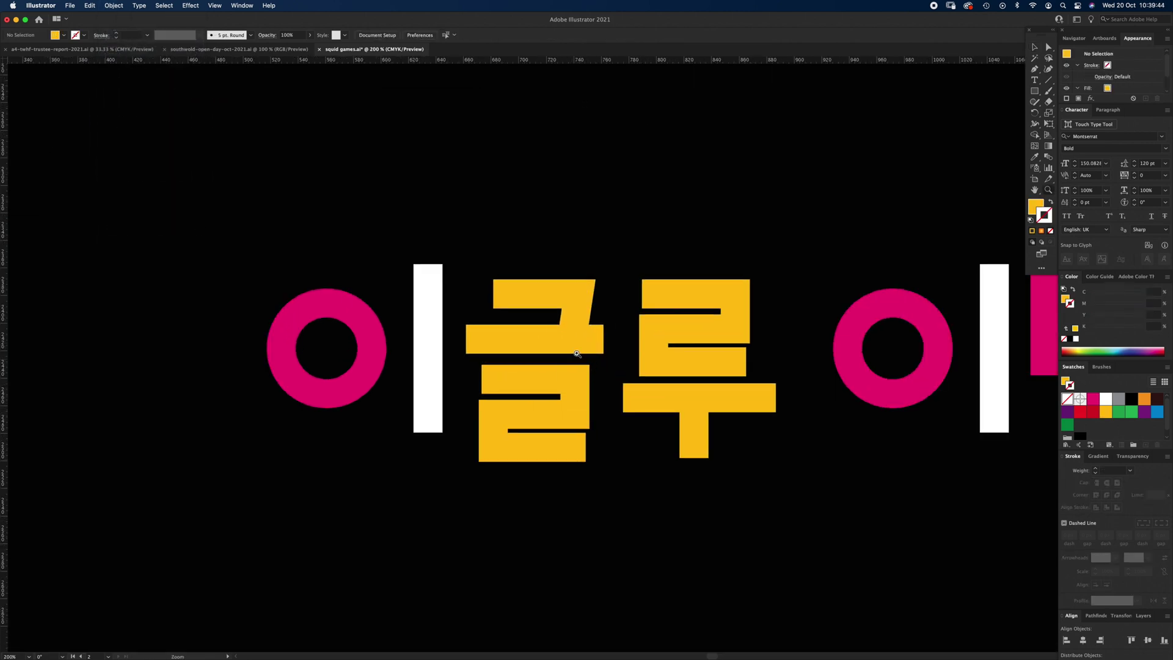
{"action": "key", "text": "v"}
{"action": "left_click", "coordinate": [586, 349]}
{"action": "mouse_move", "coordinate": [553, 290]}
{"action": "left_mouse_down"}
{"action": "mouse_move", "coordinate": [561, 272]}
{"action": "mouse_move", "coordinate": [563, 283]}
{"action": "left_mouse_up"}
{"action": "left_click", "coordinate": [432, 279]}
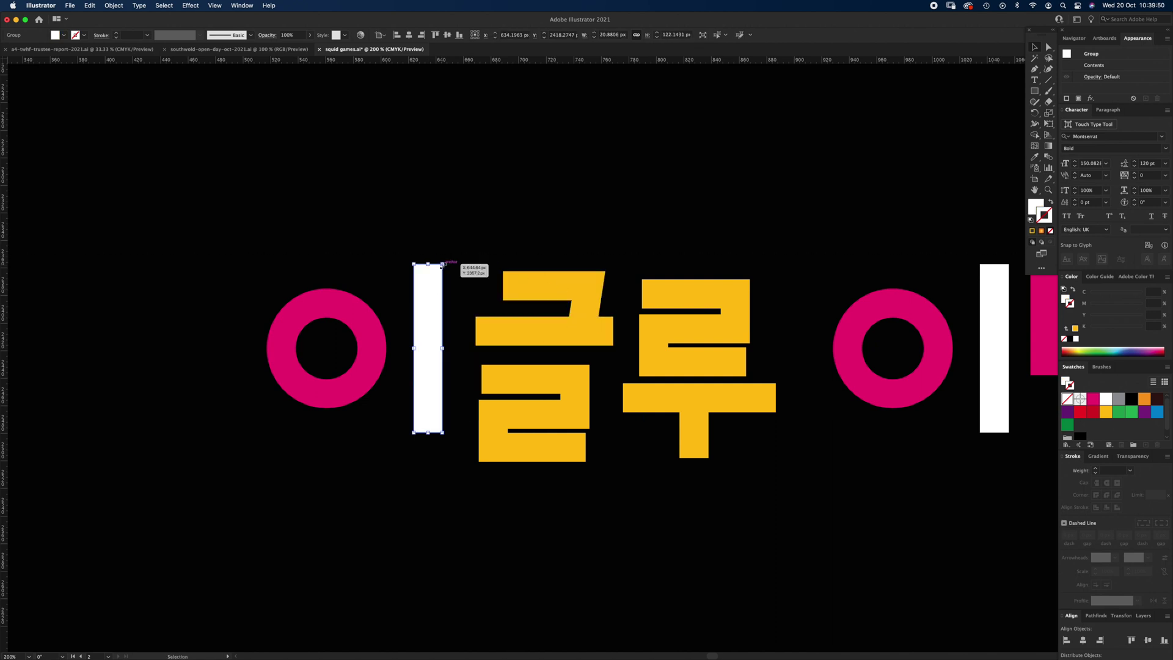
{"action": "left_click_drag", "start_coordinate": [442, 59], "coordinate": [442, 264]}
- Ungroup the yellow shapes and align the upper parts of 글 and 루 with the horizontal guide
{"action": "left_click_drag", "start_coordinate": [592, 272], "coordinate": [654, 302]}
{"action": "key", "text": "super+shift+g"}
{"action": "left_click", "coordinate": [558, 326]}
{"action": "key", "text": "Down"}
{"action": "key", "text": "Down"}
{"action": "key", "text": "Down"}
{"action": "key", "text": "Down"}
{"action": "key", "text": "Down"}
{"action": "key", "text": "a"}
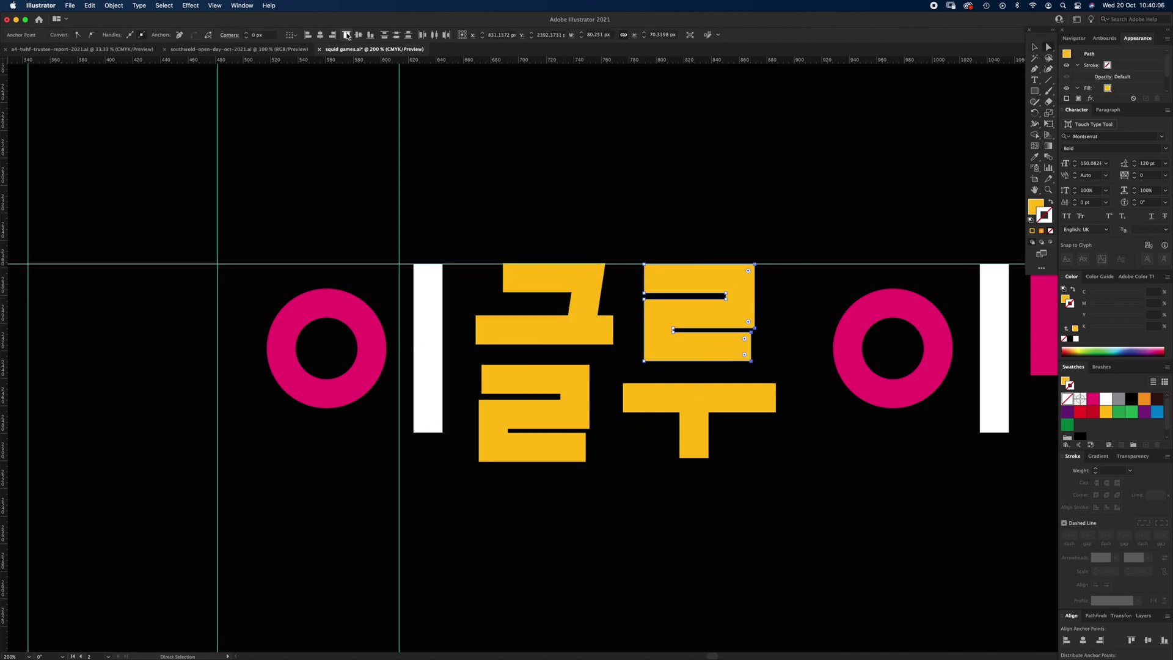
- Adjust the anchor points of 루's ㄹ so its right ends are flush and its horizontal strokes equally thick
{"action": "key", "text": "z"}
{"action": "left_click", "coordinate": [707, 331]}
{"action": "left_click", "coordinate": [707, 331]}
{"action": "key", "text": "v"}
{"action": "left_click_drag", "start_coordinate": [802, 390], "coordinate": [835, 400]}
{"action": "key", "text": "a"}
{"action": "left_click_drag", "start_coordinate": [573, 264], "coordinate": [865, 412]}
{"action": "left_click_drag", "start_coordinate": [768, 269], "coordinate": [768, 278]}
{"action": "left_click_drag", "start_coordinate": [571, 343], "coordinate": [846, 410]}
{"action": "left_click_drag", "start_coordinate": [834, 343], "coordinate": [834, 349]}
{"action": "key", "text": "shift+Down"}
- Draw a small rectangle as high as the upper gap of 루's ㄹ and move it to the lower gap in outline view
{"action": "key", "text": "z"}
{"action": "left_click", "coordinate": [818, 352]}
{"action": "key", "text": "m"}
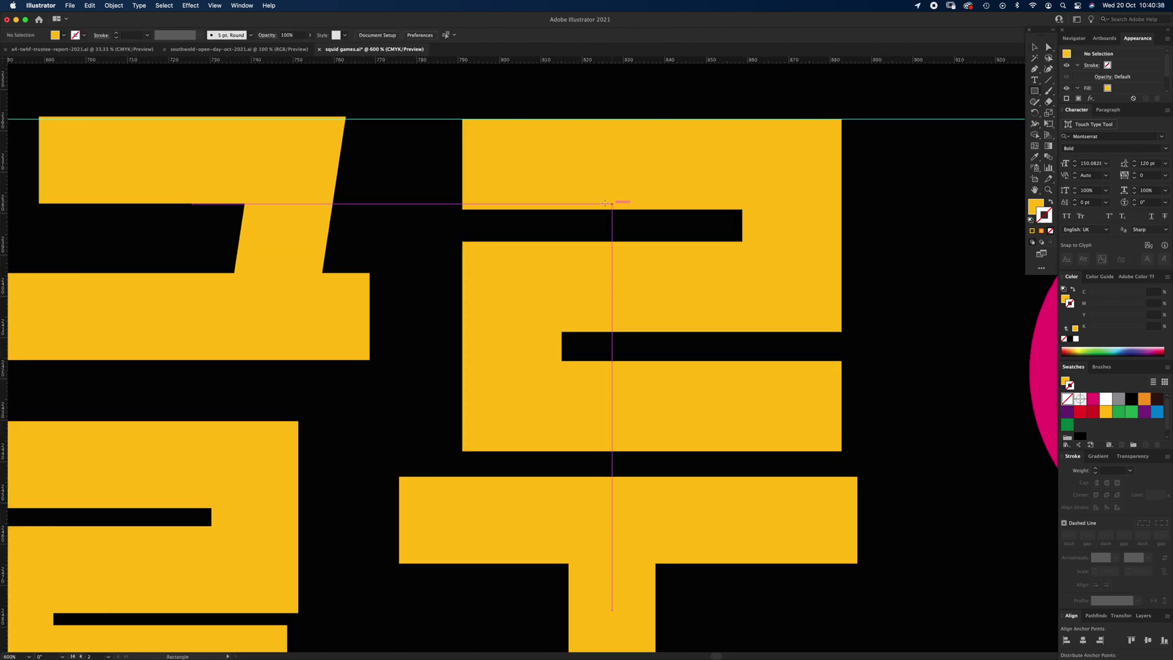
{"action": "left_click_drag", "start_coordinate": [611, 210], "coordinate": [689, 242]}
{"action": "key", "text": "a"}
{"action": "mouse_move", "coordinate": [674, 229]}
{"action": "left_mouse_down"}
{"action": "mouse_move", "coordinate": [868, 359]}
{"action": "mouse_move", "coordinate": [821, 349]}
{"action": "left_mouse_up"}
{"action": "key", "text": "super+y"}
{"action": "key", "text": "super+equal"}
{"action": "left_click_drag", "start_coordinate": [762, 303], "coordinate": [639, 347]}
{"action": "key", "text": "super+equal"}
{"action": "key", "text": "super+equal"}
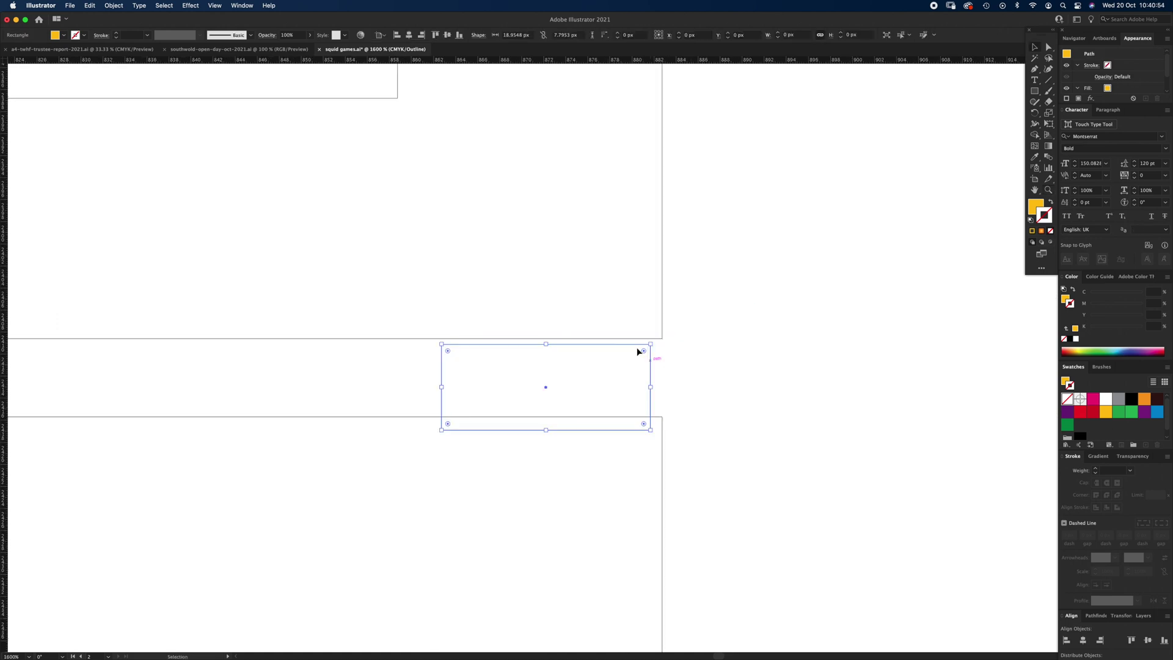
- Match the lower gap of 루's ㄹ to the gauge rectangle, delete the rectangle and return to preview
{"action": "key", "text": "super+minus"}
{"action": "left_click_drag", "start_coordinate": [224, 313], "coordinate": [1024, 534]}
{"action": "left_click_drag", "start_coordinate": [993, 328], "coordinate": [993, 335]}
{"action": "key", "text": "Delete"}
{"action": "key", "text": "super+y"}
- Replace the ㄹ at the base of 글 with a copy of the reshaped ㄹ from 루
{"action": "key", "text": "super+minus"}
{"action": "key", "text": "super+minus"}
{"action": "key", "text": "super+minus"}
{"action": "key", "text": "super+minus"}
{"action": "key", "text": "Delete"}
{"action": "left_click_drag", "start_coordinate": [854, 202], "coordinate": [519, 388]}
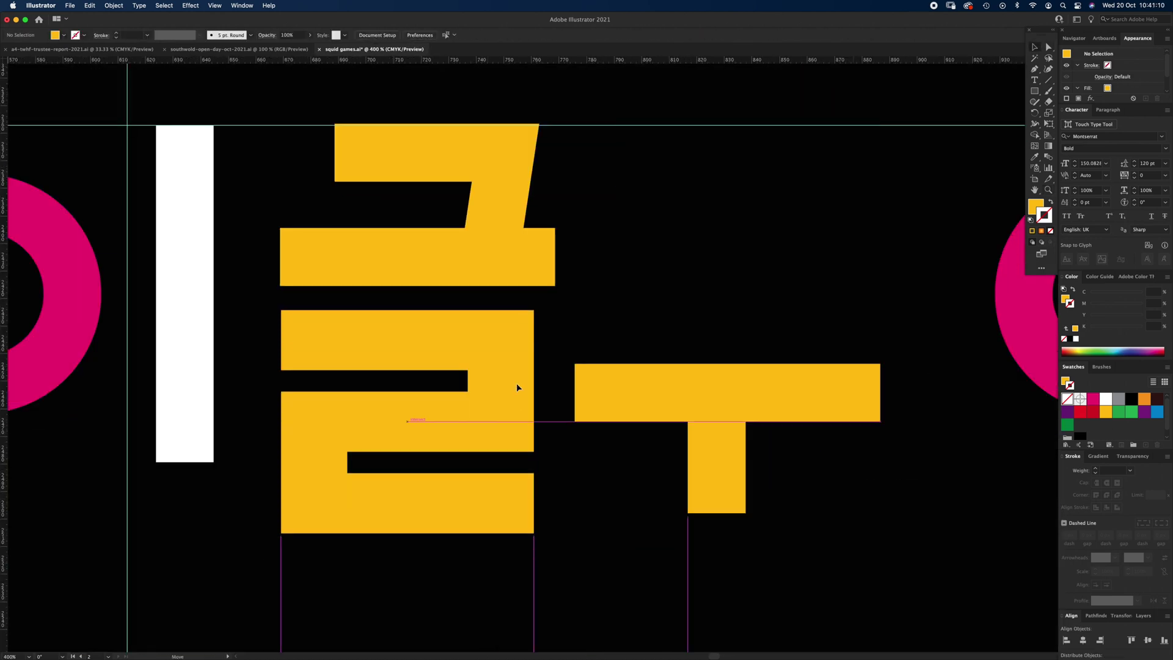
- Space the upper and lower parts of 글 with a rectangle as high as the ㄹ's inner gap, and left-align both parts
{"action": "key", "text": "super+equal"}
{"action": "key", "text": "super+equal"}
{"action": "key", "text": "m"}
{"action": "mouse_move", "coordinate": [330, 341]}
{"action": "left_mouse_down"}
{"action": "mouse_move", "coordinate": [394, 383]}
{"action": "mouse_move", "coordinate": [456, 383]}
{"action": "left_mouse_up"}
{"action": "key", "text": "v"}
{"action": "left_click_drag", "start_coordinate": [394, 362], "coordinate": [338, 200]}
{"action": "left_click_drag", "start_coordinate": [440, 246], "coordinate": [440, 249]}
{"action": "left_click", "coordinate": [439, 147], "text": "shift"}
{"action": "left_click", "coordinate": [397, 34]}
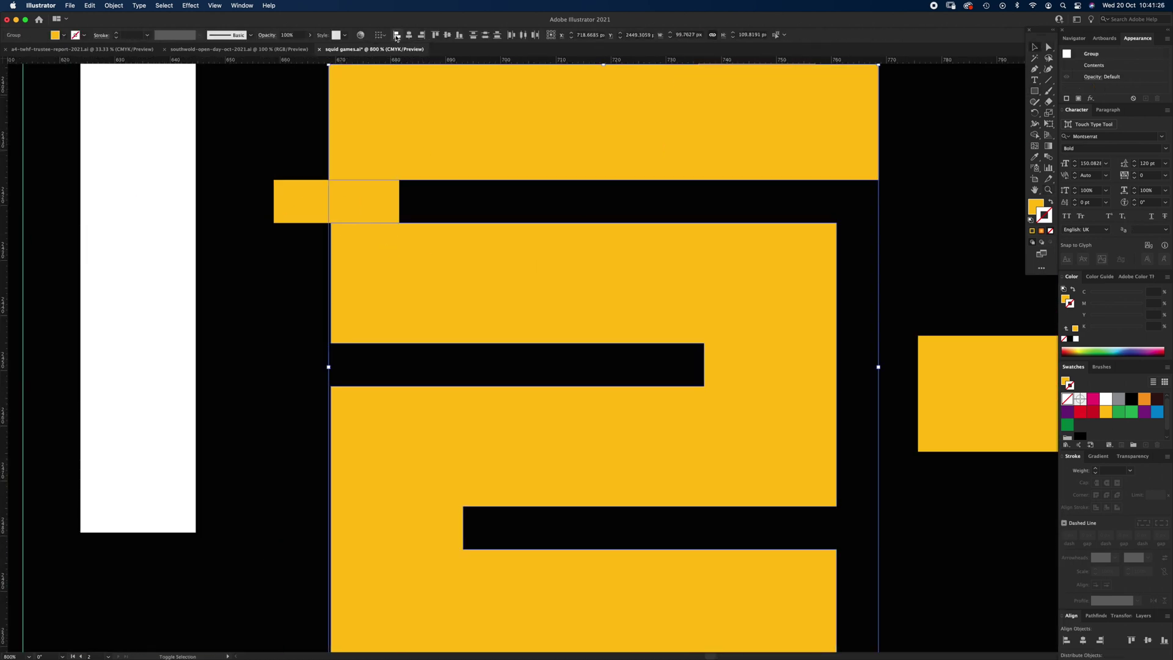
- Align the bottom edges of 글's ㄹ and 루's vertical stem
{"action": "key", "text": "super+minus"}
{"action": "key", "text": "super+minus"}
{"action": "key", "text": "super+minus"}
{"action": "key", "text": "super+minus"}
{"action": "left_click", "coordinate": [447, 481]}
{"action": "left_click_drag", "start_coordinate": [539, 388], "coordinate": [695, 296]}
{"action": "left_click", "coordinate": [645, 397]}
{"action": "left_click", "coordinate": [531, 422], "text": "shift"}
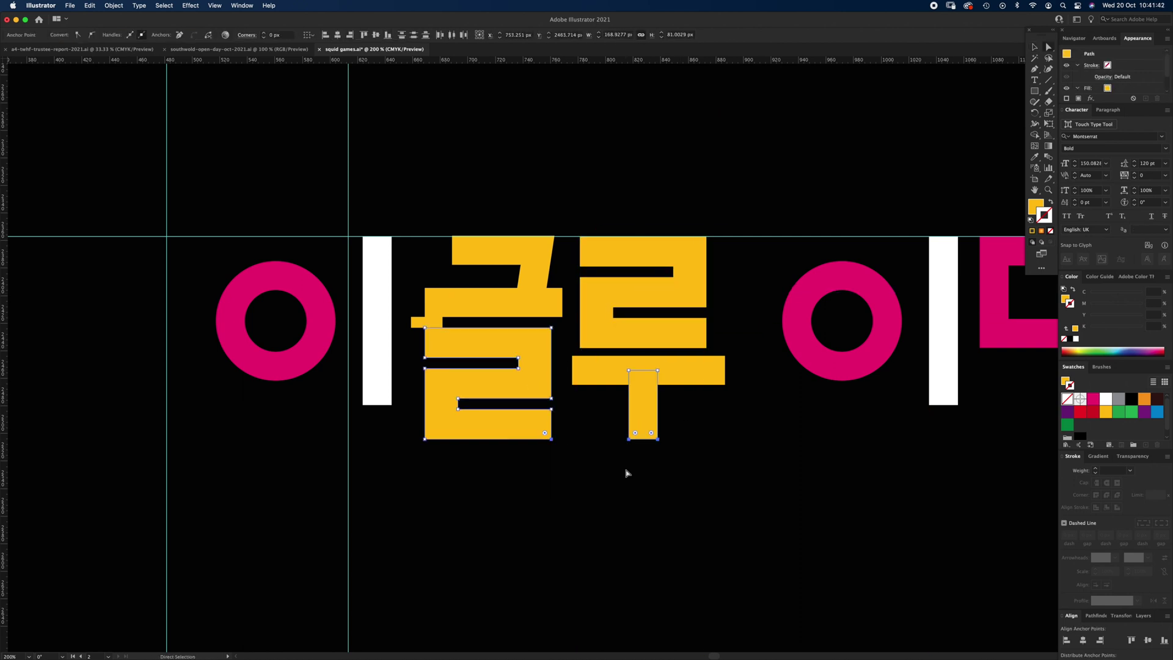
{"action": "left_click", "coordinate": [628, 474]}
- Use the yellow spacer to match the gap between 루's ㄹ and crossbar, then set the spacer aside
{"action": "key", "text": "super+equal"}
{"action": "key", "text": "super+equal"}
{"action": "left_click_drag", "start_coordinate": [256, 242], "coordinate": [599, 304]}
{"action": "left_click_drag", "start_coordinate": [692, 336], "coordinate": [692, 342]}
{"action": "left_click_drag", "start_coordinate": [605, 307], "coordinate": [905, 527]}
- Centre the ㄹ, crossbar and stem of 루 horizontally on each other
{"action": "key", "text": "super+minus"}
{"action": "key", "text": "super+minus"}
{"action": "left_click", "coordinate": [586, 391], "text": "shift"}
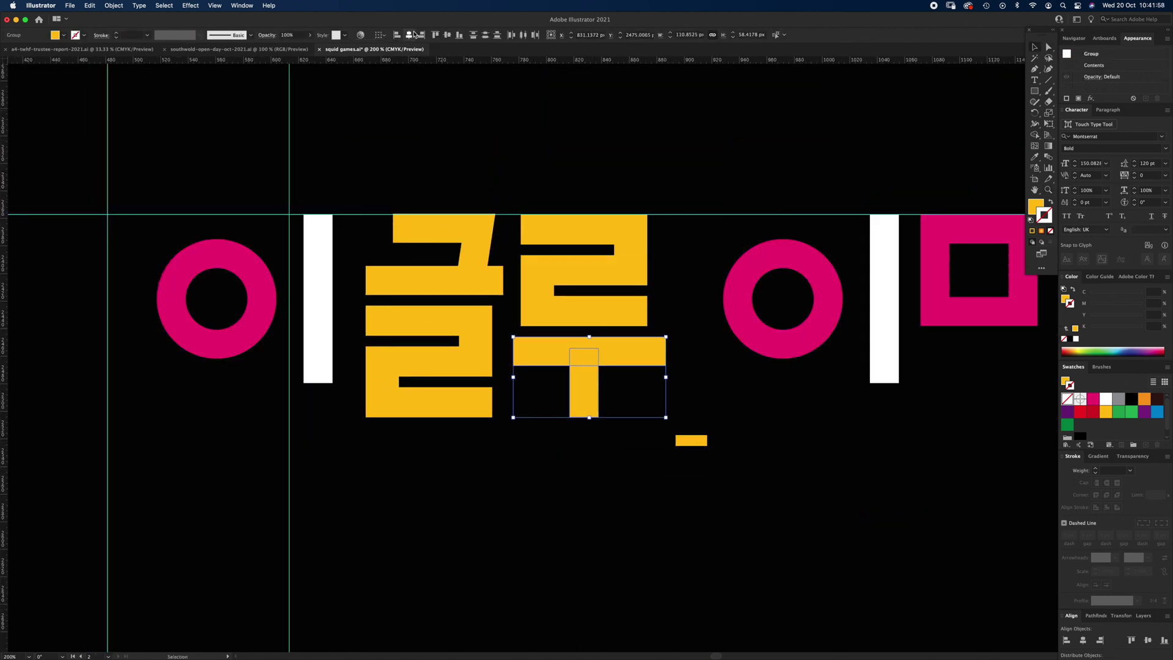
{"action": "left_click", "coordinate": [586, 311]}
{"action": "left_click", "coordinate": [587, 352], "text": "shift"}
{"action": "left_click", "coordinate": [409, 35]}
- Recolour the yellow 글루 shapes white and remove the leftover yellow spacer
{"action": "key", "text": "super+minus"}
{"action": "key", "text": "super+minus"}
{"action": "left_click", "coordinate": [685, 368], "text": "shift"}
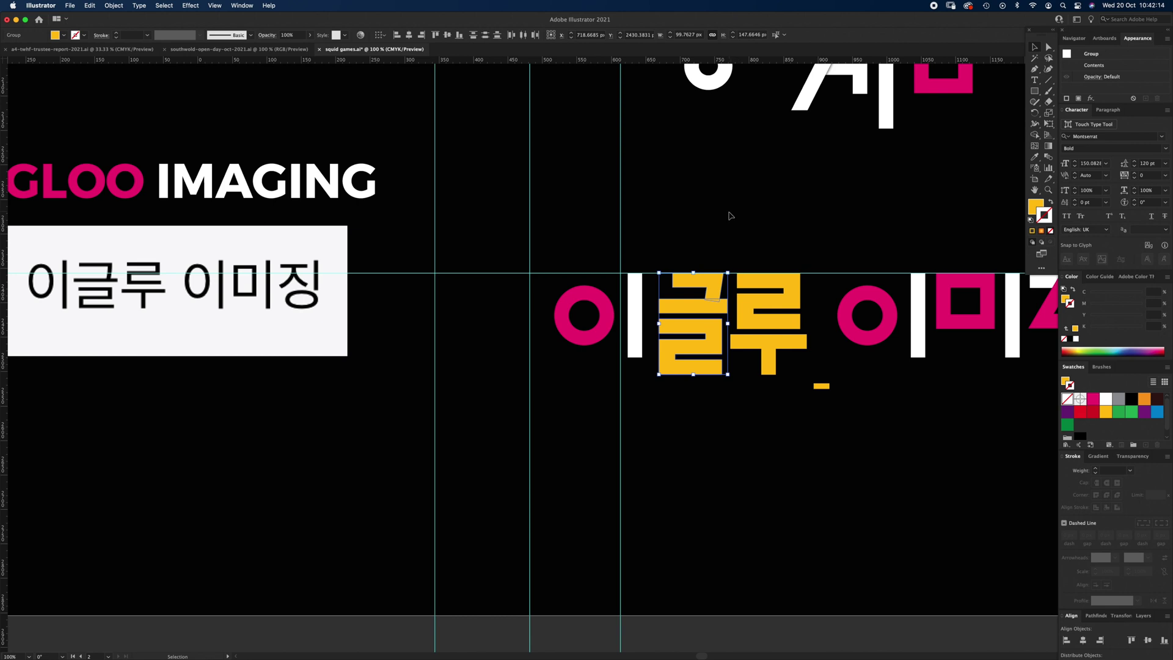
{"action": "scroll", "coordinate": [734, 216], "scroll_direction": "right", "scroll_amount": 3}
{"action": "left_click", "coordinate": [1106, 399]}
{"action": "scroll", "coordinate": [733, 305], "scroll_direction": "up", "scroll_amount": 3}
{"action": "left_click_drag", "start_coordinate": [971, 519], "coordinate": [691, 407]}
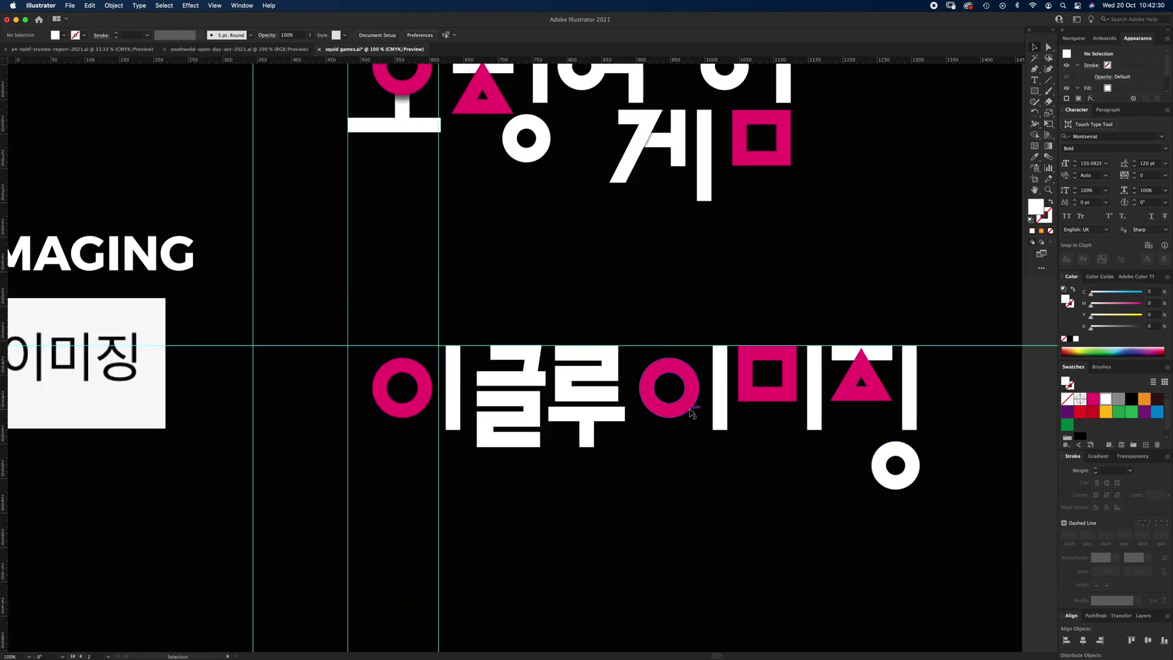
- Nudge 루 slightly left and both magenta rings slightly right, towards their vertical bars
{"action": "left_click_drag", "start_coordinate": [596, 396], "coordinate": [590, 396]}
{"action": "left_click_drag", "start_coordinate": [423, 400], "coordinate": [428, 400]}
{"action": "left_click_drag", "start_coordinate": [649, 400], "coordinate": [653, 400]}
{"action": "left_click", "coordinate": [591, 345], "text": "super"}
- Draw a narrow vertical rectangle as a spacer and use it to even out the gaps between the character parts
{"action": "key", "text": "m"}
{"action": "left_click_drag", "start_coordinate": [500, 241], "coordinate": [521, 427]}
{"action": "key", "text": "v"}
{"action": "left_click_drag", "start_coordinate": [501, 334], "coordinate": [583, 392]}
{"action": "left_click_drag", "start_coordinate": [669, 314], "coordinate": [664, 314]}
{"action": "left_click_drag", "start_coordinate": [593, 380], "coordinate": [796, 381]}
{"action": "left_click_drag", "start_coordinate": [835, 361], "coordinate": [825, 361]}
- Place the spacer beside the 미 bar and shift the 징 crossbar and triangle left so their gap matches its width
{"action": "scroll", "coordinate": [859, 361], "scroll_direction": "right", "scroll_amount": 5}
{"action": "left_click_drag", "start_coordinate": [466, 378], "coordinate": [537, 379]}
{"action": "left_click", "coordinate": [601, 311], "text": "shift"}
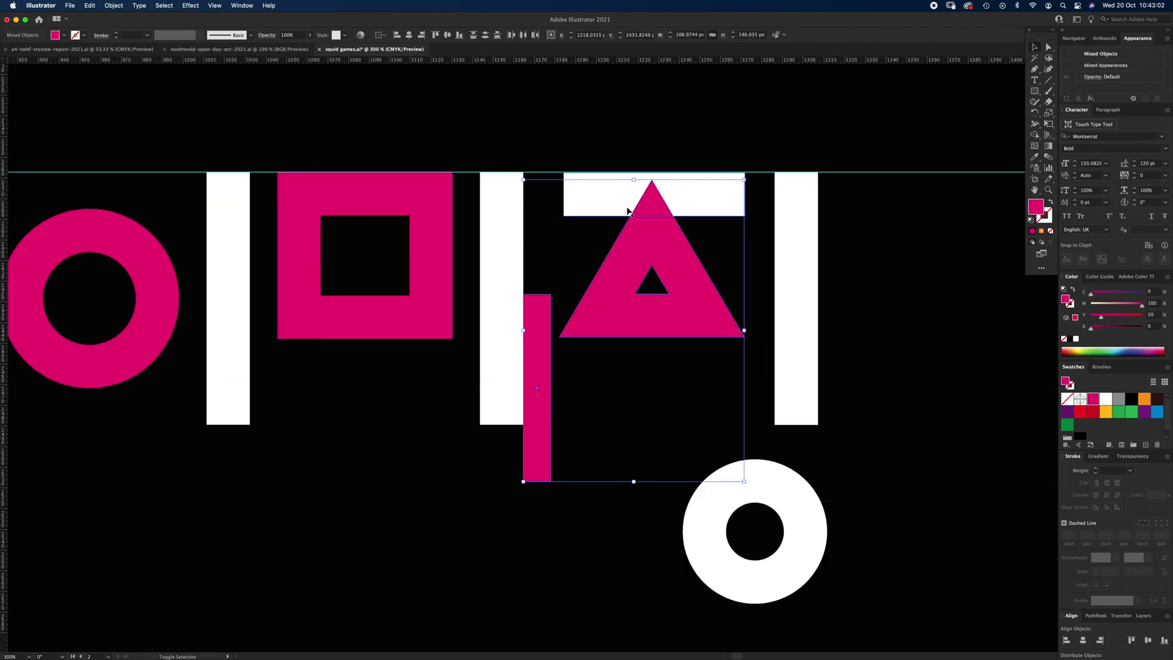
{"action": "left_click", "coordinate": [648, 245]}
{"action": "left_click", "coordinate": [702, 210], "text": "shift"}
{"action": "left_click_drag", "start_coordinate": [702, 210], "coordinate": [694, 209]}
- Top-align the 징 crossbar with the 미 bar and bring the 징 vertical bar one spacer width from the crossbar
{"action": "left_click", "coordinate": [516, 201]}
{"action": "left_click", "coordinate": [587, 195], "text": "shift"}
{"action": "left_click", "coordinate": [436, 36]}
{"action": "left_click_drag", "start_coordinate": [537, 388], "coordinate": [750, 235]}
{"action": "left_click_drag", "start_coordinate": [793, 212], "coordinate": [783, 212]}
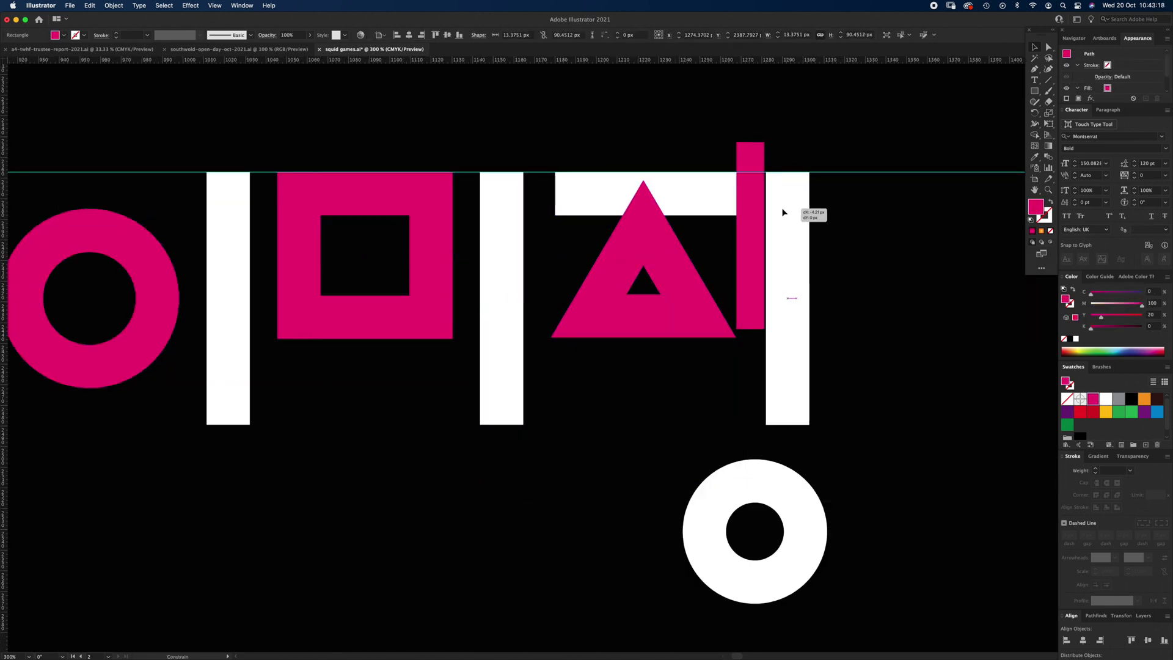
- Turn the spacer horizontal, raise the white ring of 징 to one spacer width below its bar, and align their right edges
{"action": "left_click_drag", "start_coordinate": [750, 256], "coordinate": [582, 540]}
{"action": "left_click_drag", "start_coordinate": [599, 614], "coordinate": [639, 574]}
{"action": "left_click_drag", "start_coordinate": [636, 518], "coordinate": [806, 441]}
{"action": "left_click_drag", "start_coordinate": [801, 507], "coordinate": [801, 500]}
{"action": "left_click_drag", "start_coordinate": [763, 438], "coordinate": [514, 550]}
{"action": "left_click_drag", "start_coordinate": [800, 500], "coordinate": [781, 499]}
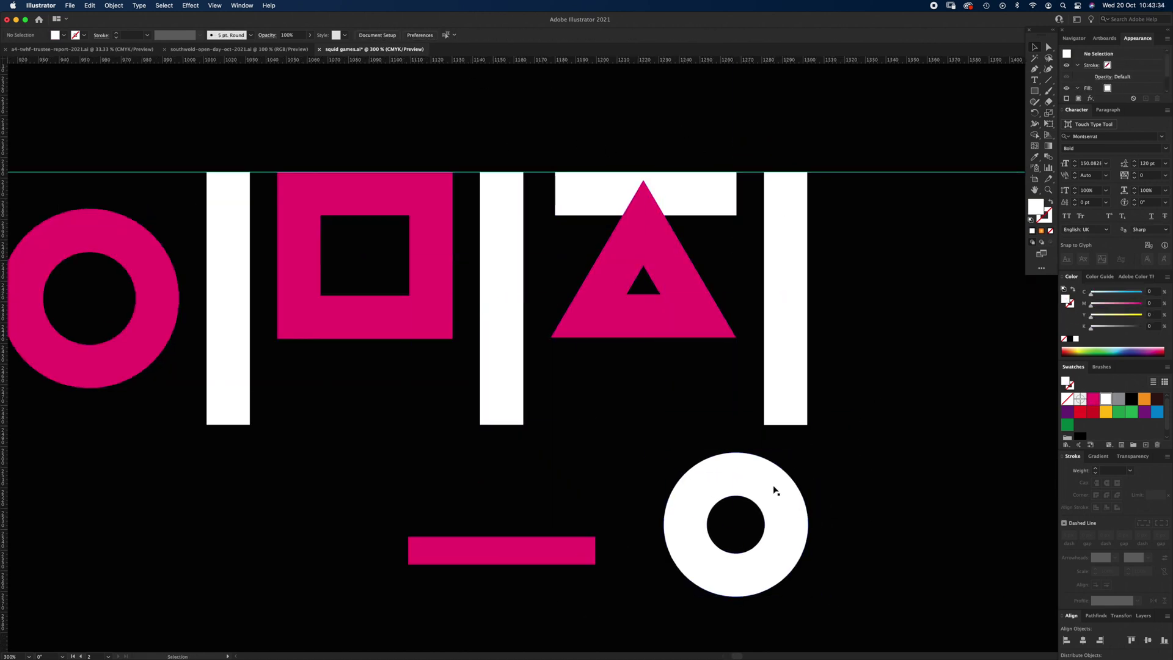
- Turn the spacer upright and use its width to even the gaps between the first 이's ring and bar, 글 and 루
{"action": "key", "text": "super+minus"}
{"action": "key", "text": "super+minus"}
{"action": "left_click_drag", "start_coordinate": [879, 428], "coordinate": [494, 477]}
{"action": "left_click_drag", "start_coordinate": [440, 486], "coordinate": [497, 544]}
{"action": "left_click_drag", "start_coordinate": [498, 469], "coordinate": [329, 295]}
{"action": "key", "text": "super+plus"}
{"action": "key", "text": "super+plus"}
{"action": "key", "text": "super+plus"}
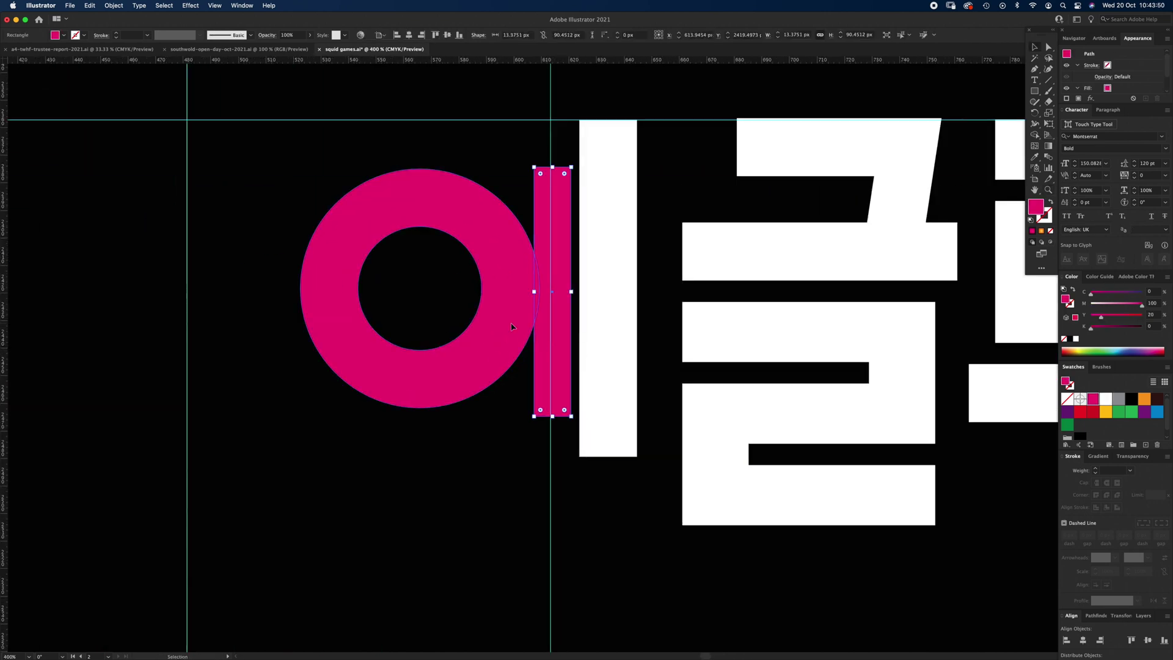
{"action": "left_click_drag", "start_coordinate": [510, 306], "coordinate": [503, 306]}
{"action": "left_click_drag", "start_coordinate": [606, 323], "coordinate": [598, 324]}
{"action": "left_click_drag", "start_coordinate": [565, 324], "coordinate": [458, 371]}
{"action": "left_click_drag", "start_coordinate": [666, 424], "coordinate": [675, 425]}
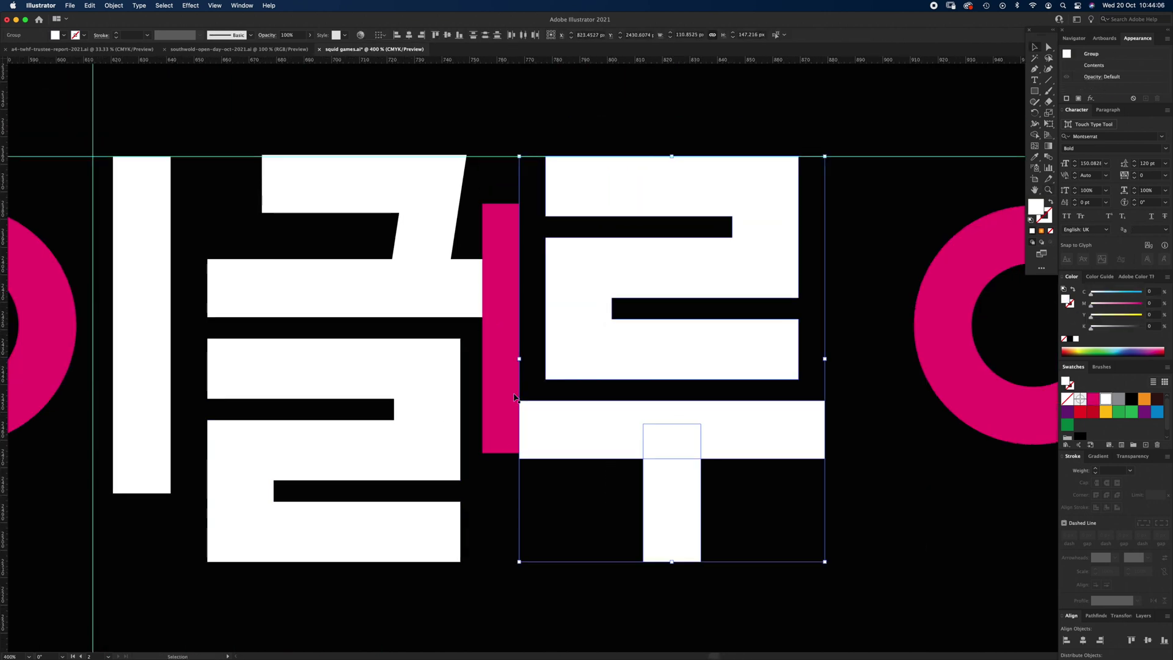
{"action": "left_click", "coordinate": [500, 342]}
{"action": "key", "text": "Delete"}
{"action": "key", "text": "super+minus"}
{"action": "key", "text": "super+minus"}
{"action": "key", "text": "super+minus"}
{"action": "key", "text": "super+minus"}
{"action": "key", "text": "super+z"}
- Turn the spacer horizontal, use it to match the vertical gaps inside 글 and 루, and delete it
{"action": "left_click_drag", "start_coordinate": [397, 235], "coordinate": [629, 372]}
{"action": "left_click_drag", "start_coordinate": [495, 128], "coordinate": [608, 285]}
{"action": "left_click_drag", "start_coordinate": [472, 263], "coordinate": [449, 270]}
{"action": "left_click_drag", "start_coordinate": [391, 392], "coordinate": [391, 408]}
{"action": "left_click_drag", "start_coordinate": [449, 270], "coordinate": [605, 337]}
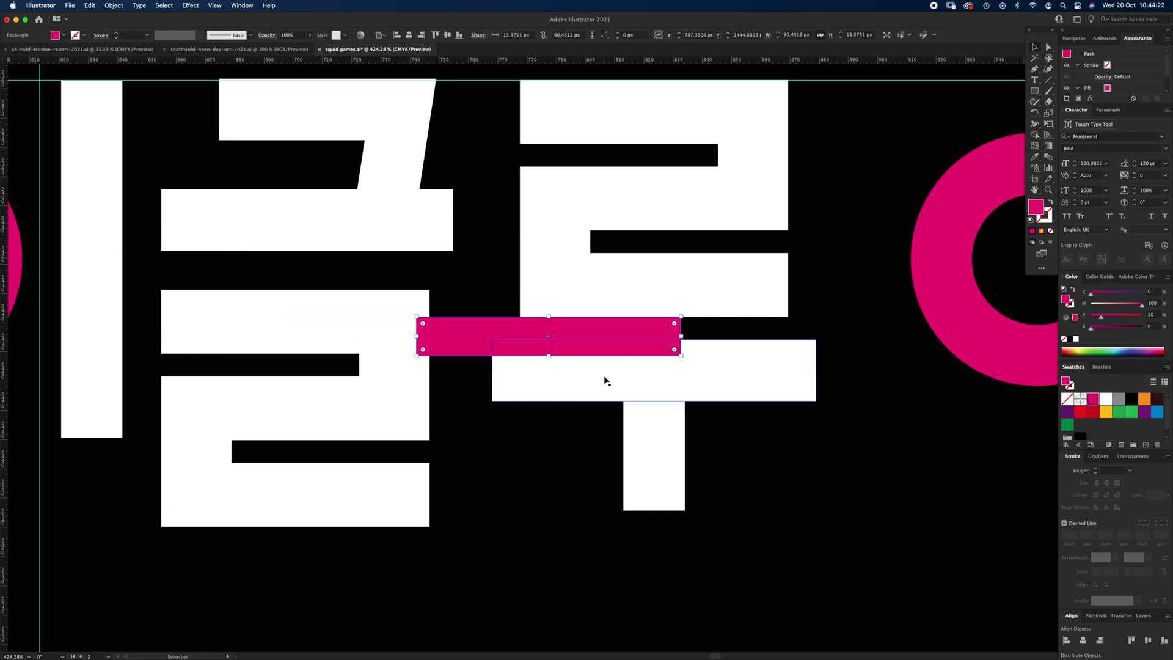
{"action": "left_click_drag", "start_coordinate": [607, 382], "coordinate": [607, 398]}
{"action": "key", "text": "Delete"}
- Extend the stem of 루 downward until its end is level with the bottom edge of 글
{"action": "key", "text": "a"}
{"action": "left_click_drag", "start_coordinate": [654, 527], "coordinate": [654, 511]}
{"action": "left_click_drag", "start_coordinate": [477, 511], "coordinate": [144, 544]}
{"action": "left_click", "coordinate": [383, 35]}
{"action": "left_click", "coordinate": [529, 481]}
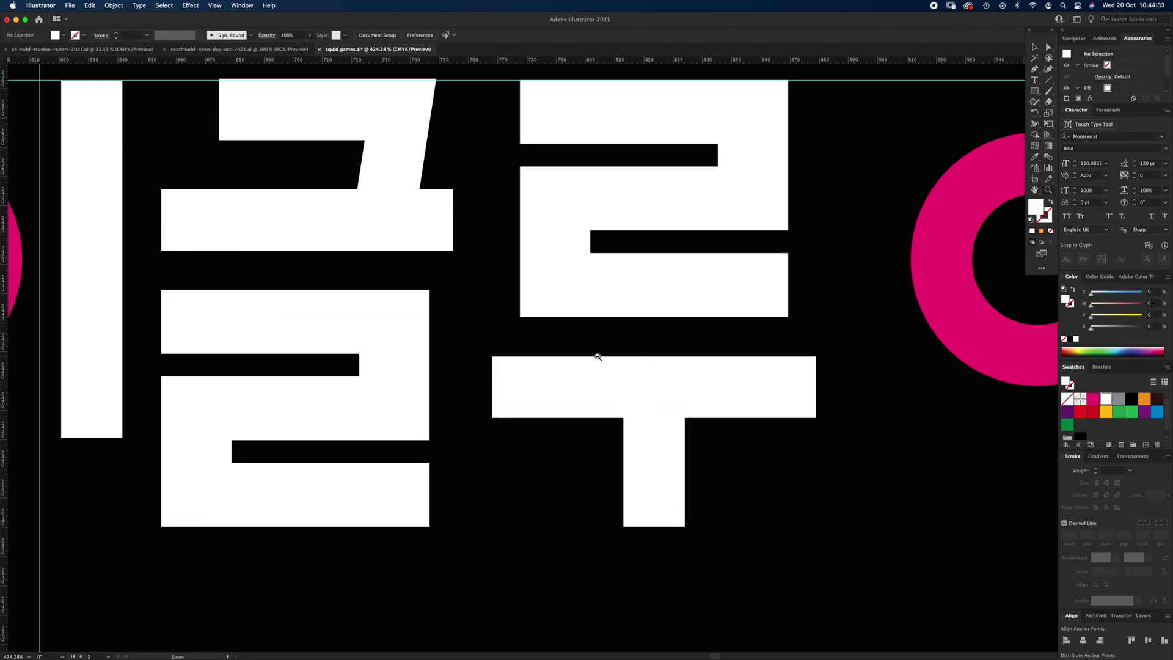
- Hide the guides and nudge 루 slightly left, closer to 글
{"action": "left_click", "coordinate": [598, 358], "text": "alt"}
{"action": "left_click", "coordinate": [602, 354], "text": "alt"}
{"action": "left_click", "coordinate": [610, 351], "text": "alt"}
{"action": "left_click", "coordinate": [617, 350], "text": "alt"}
{"action": "left_click", "coordinate": [625, 350], "text": "alt"}
{"action": "left_click_drag", "start_coordinate": [608, 414], "coordinate": [643, 408]}
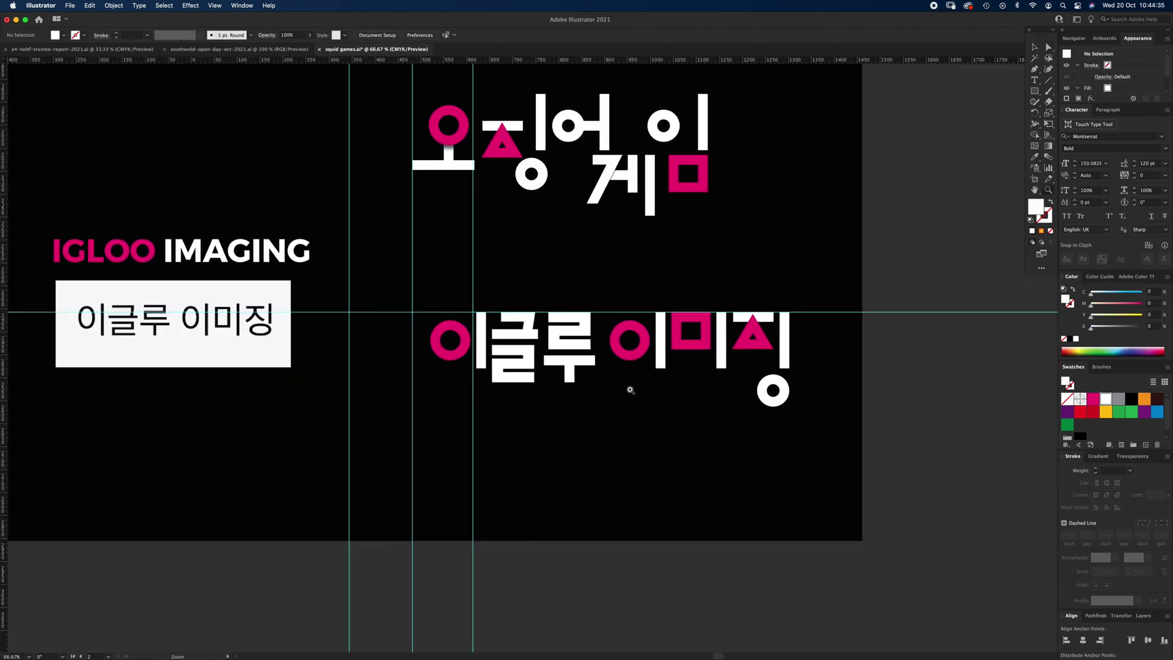
{"action": "key", "text": "super+semicolon"}
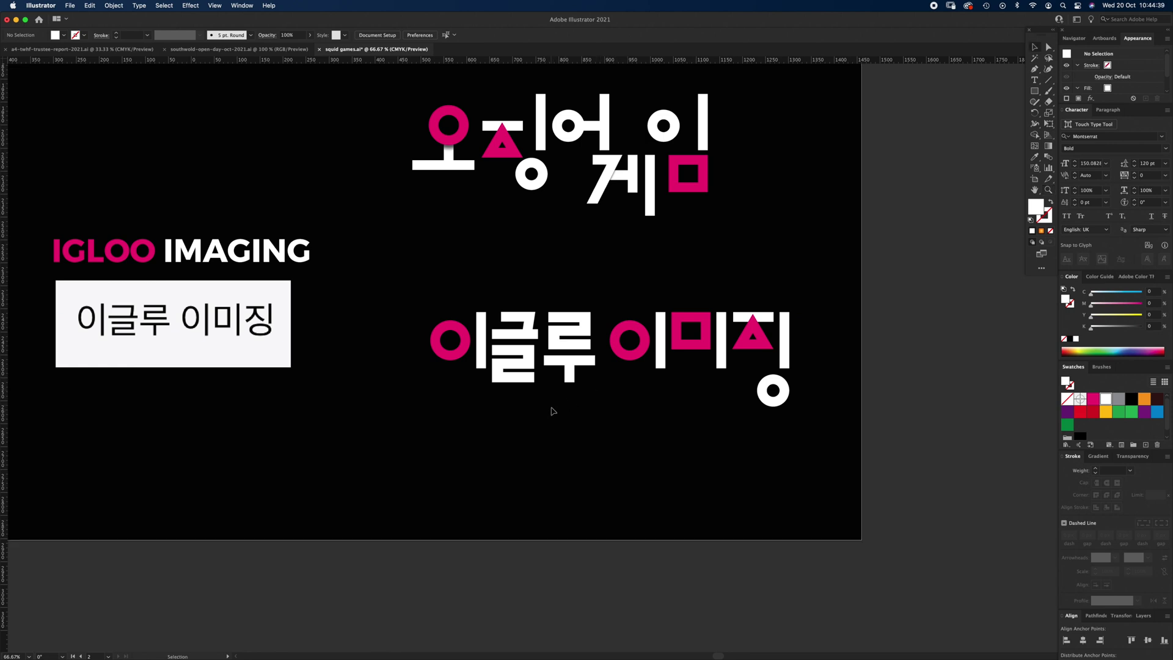
{"action": "left_click", "coordinate": [582, 320]}
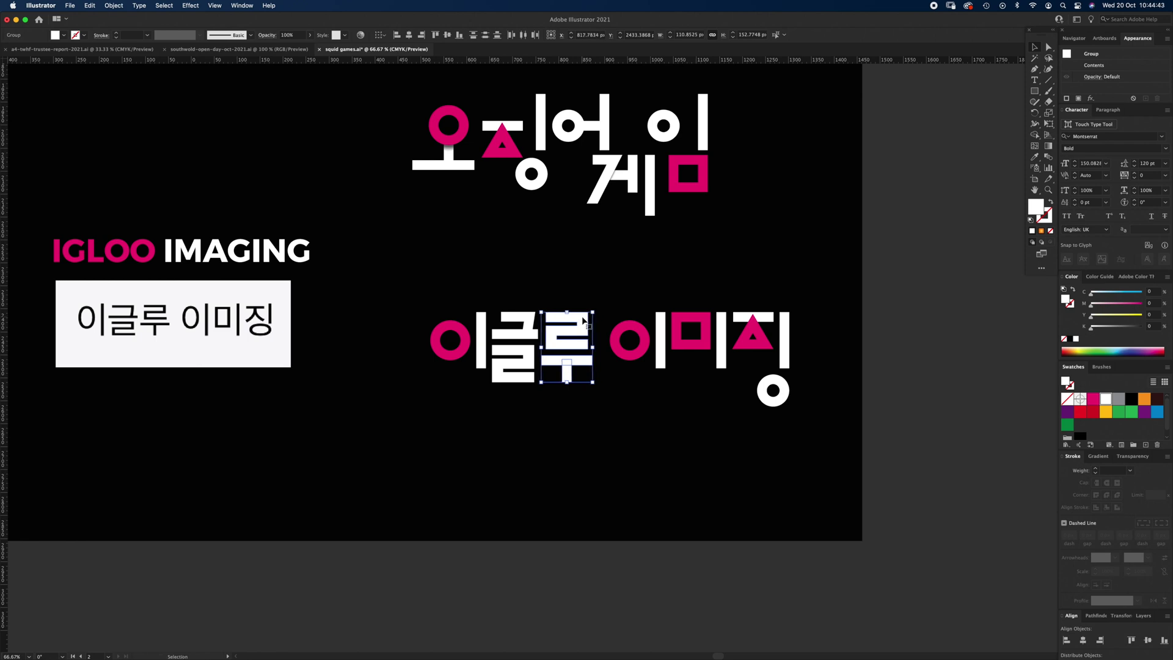
{"action": "left_click", "coordinate": [562, 431]}
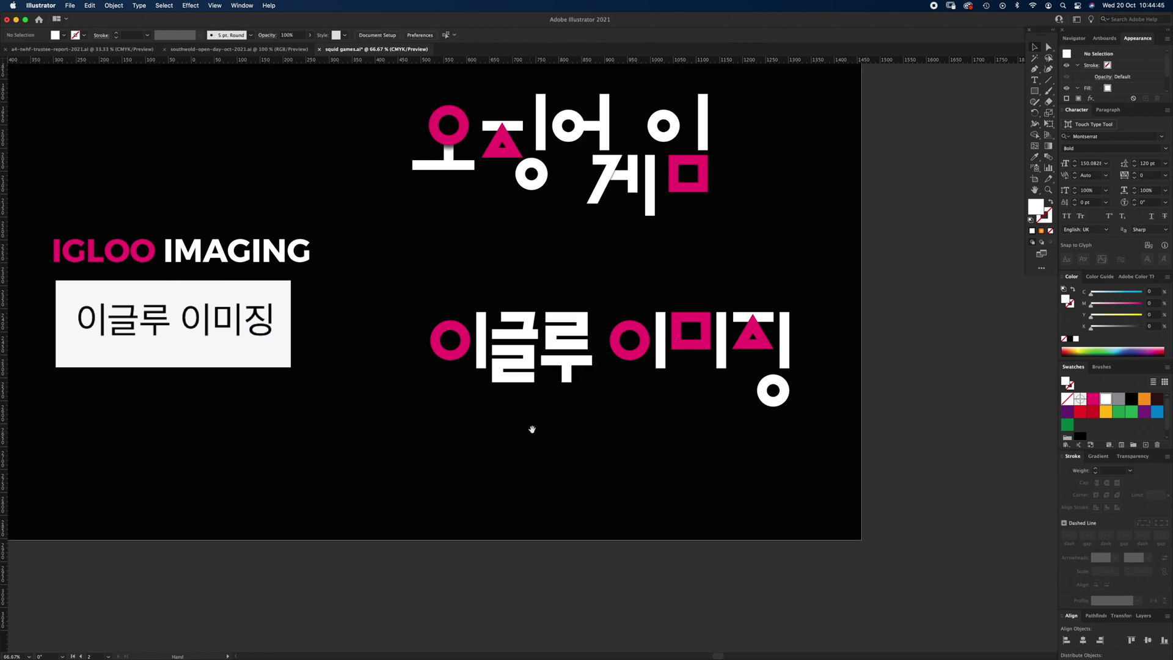
{"action": "left_click_drag", "start_coordinate": [532, 430], "coordinate": [526, 475]}
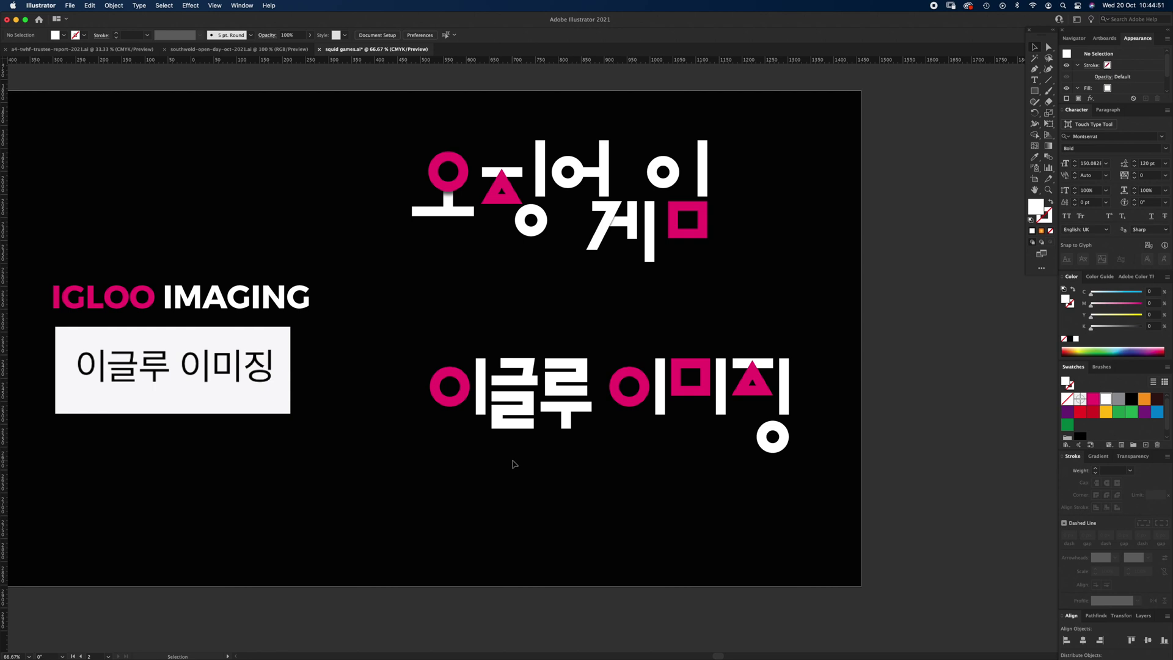
- Recolour the ㄹ shapes of 글 and 루 magenta and the ring of the second 이 white
{"action": "scroll", "coordinate": [613, 240], "scroll_direction": "up", "scroll_amount": 10}
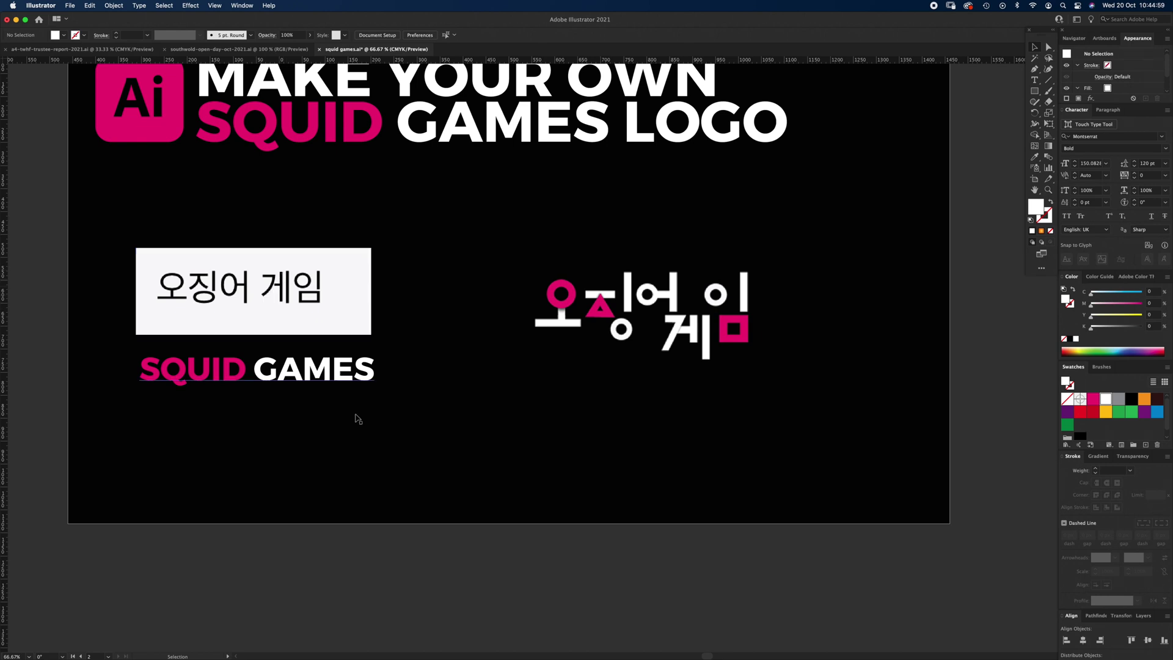
{"action": "scroll", "coordinate": [357, 419], "scroll_direction": "down", "scroll_amount": 15}
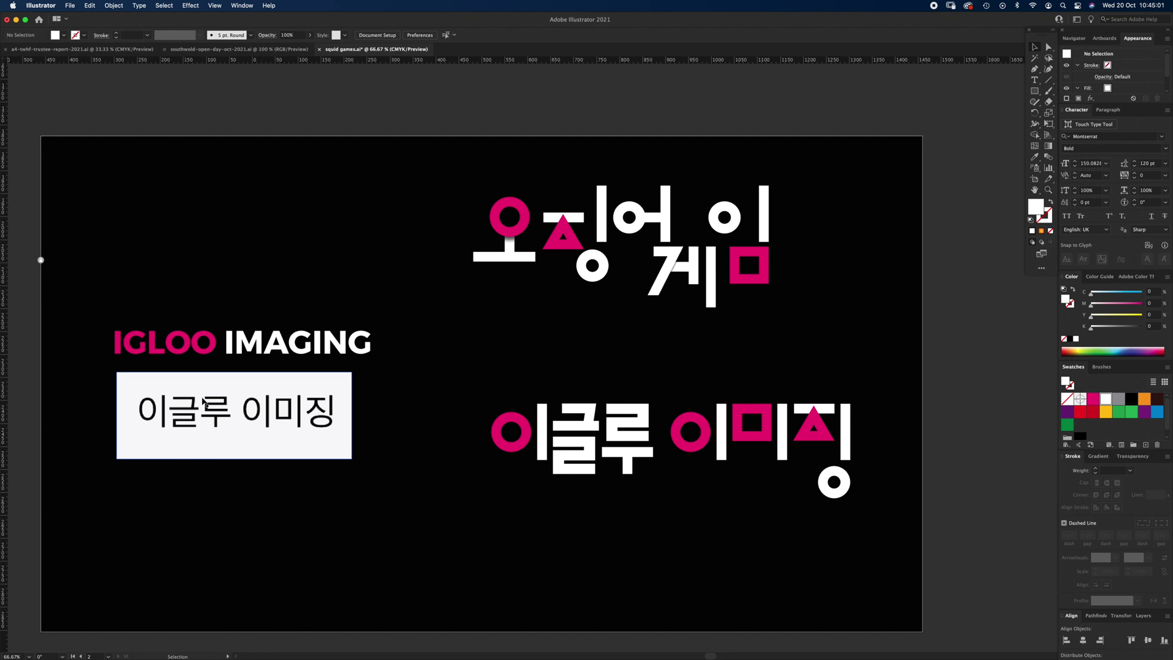
{"action": "key", "text": "z"}
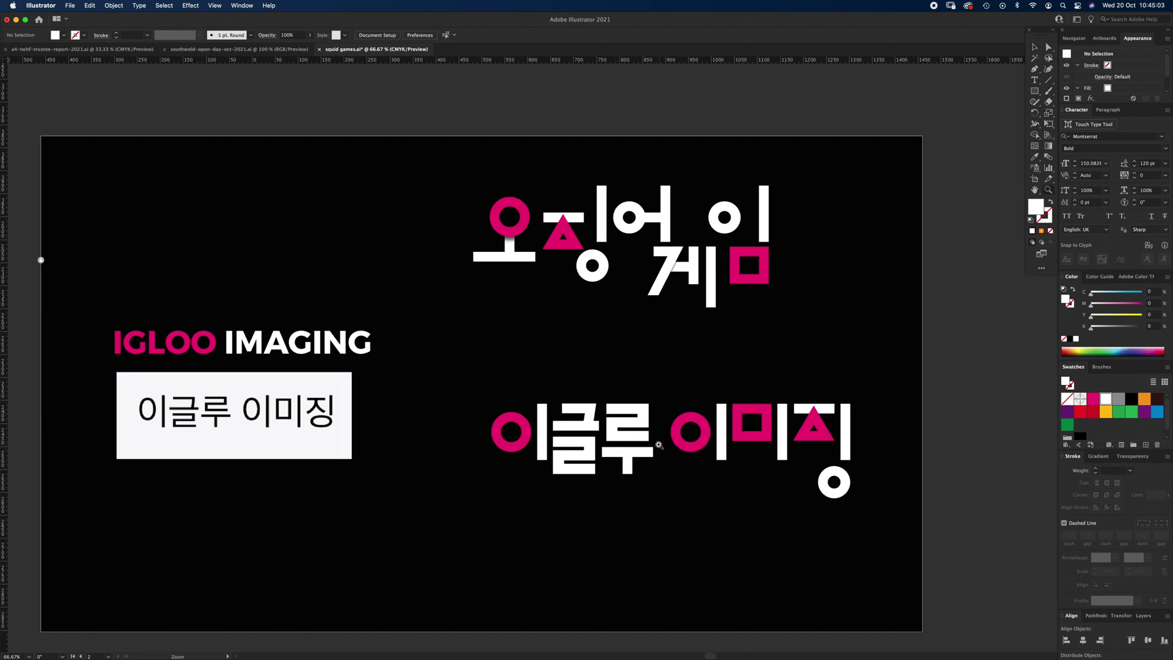
{"action": "left_click", "coordinate": [574, 455]}
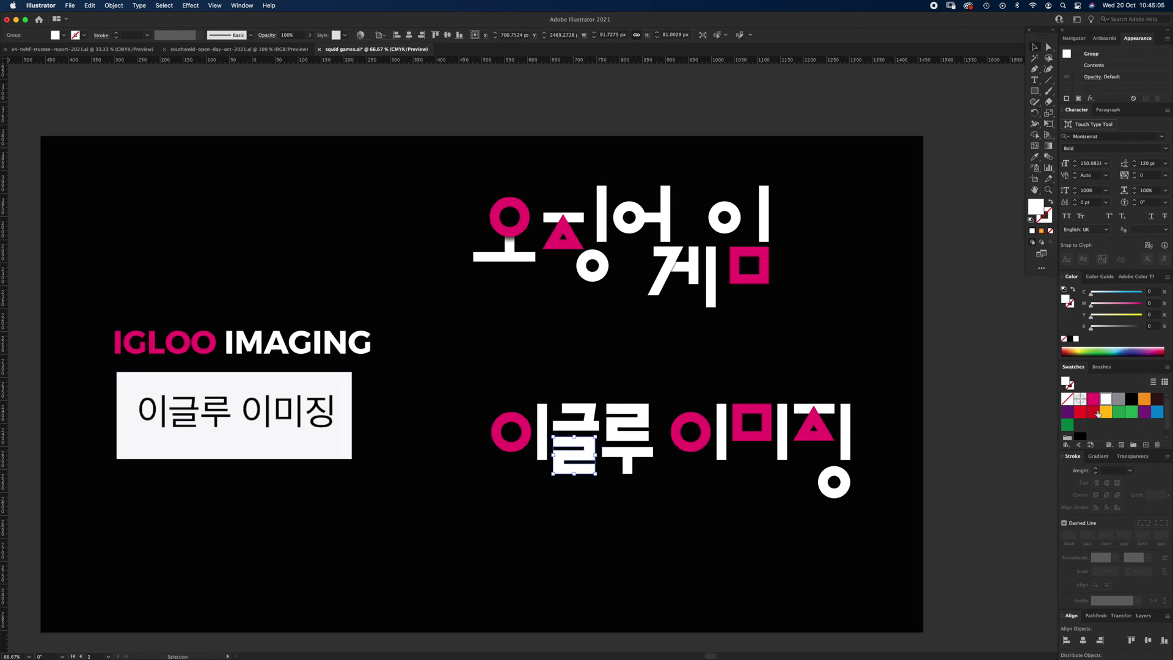
{"action": "left_click", "coordinate": [1093, 399]}
{"action": "left_click", "coordinate": [738, 354]}
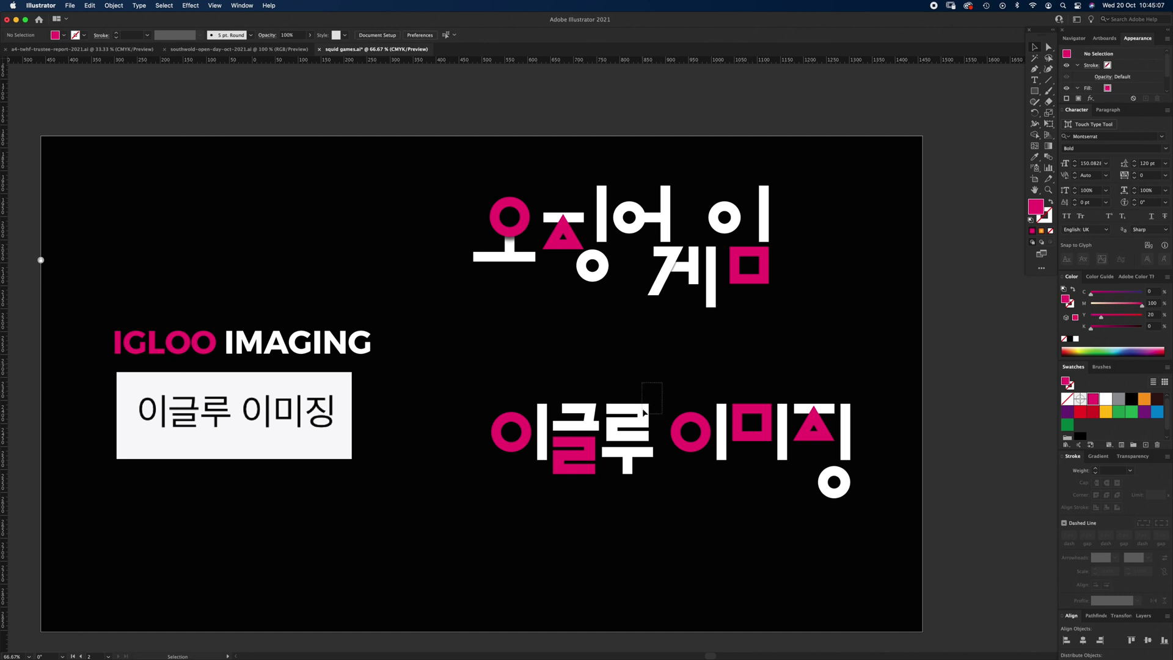
{"action": "left_click", "coordinate": [644, 413]}
{"action": "left_click", "coordinate": [1093, 398]}
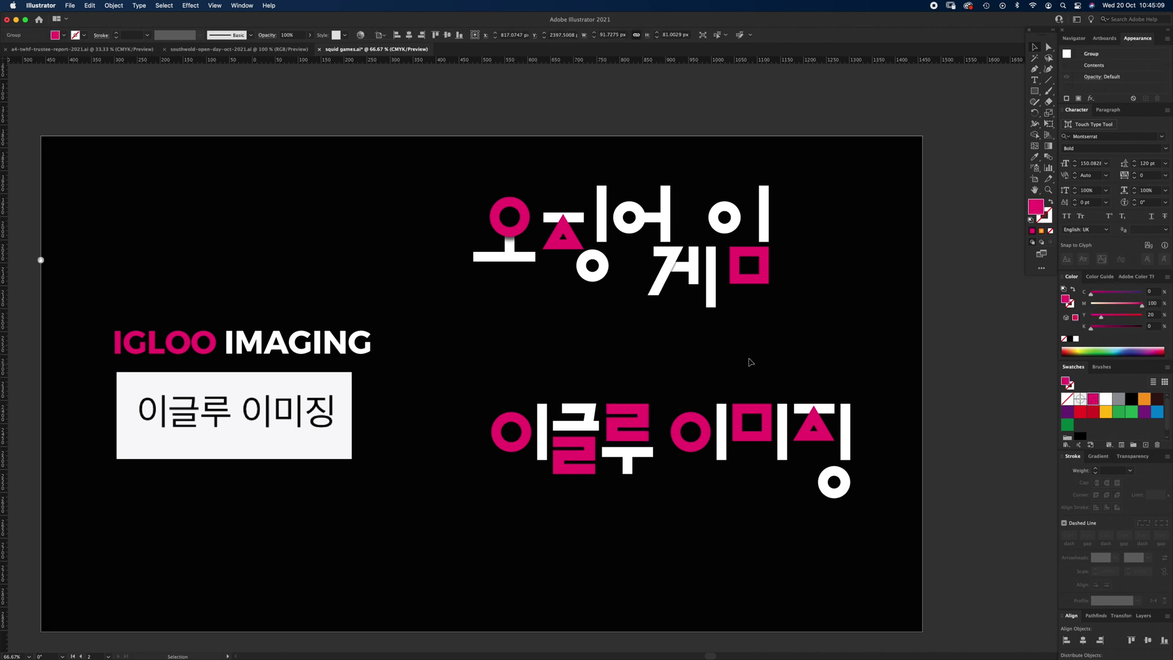
{"action": "left_click", "coordinate": [701, 420]}
{"action": "left_click", "coordinate": [1105, 398]}
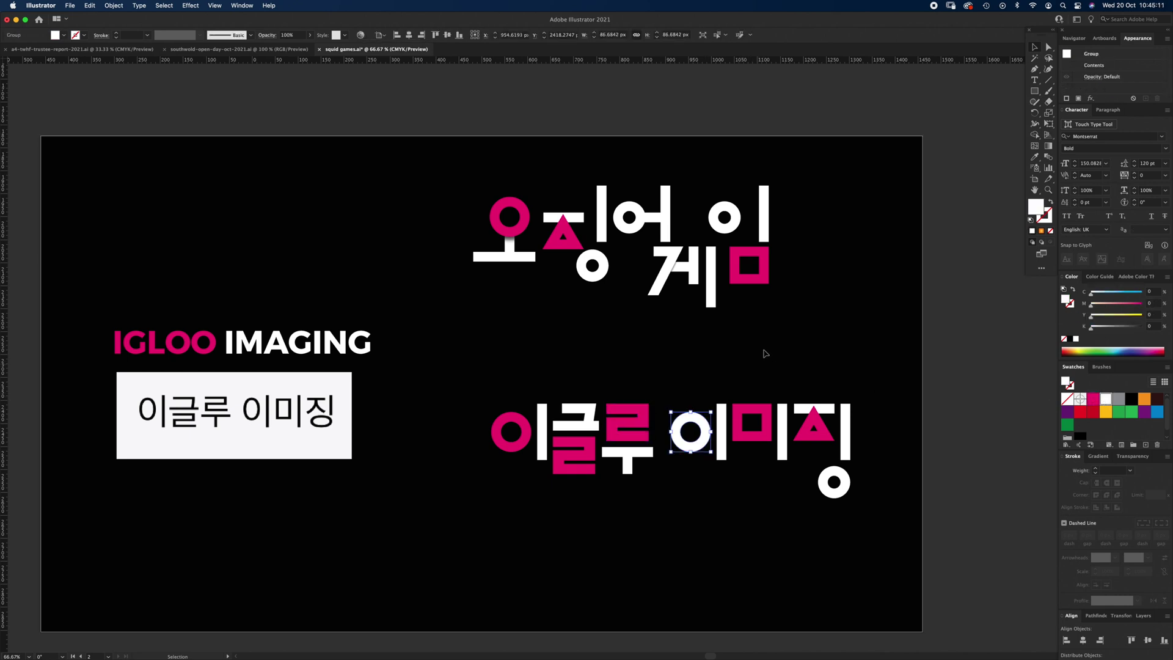
{"action": "left_click", "coordinate": [763, 348]}
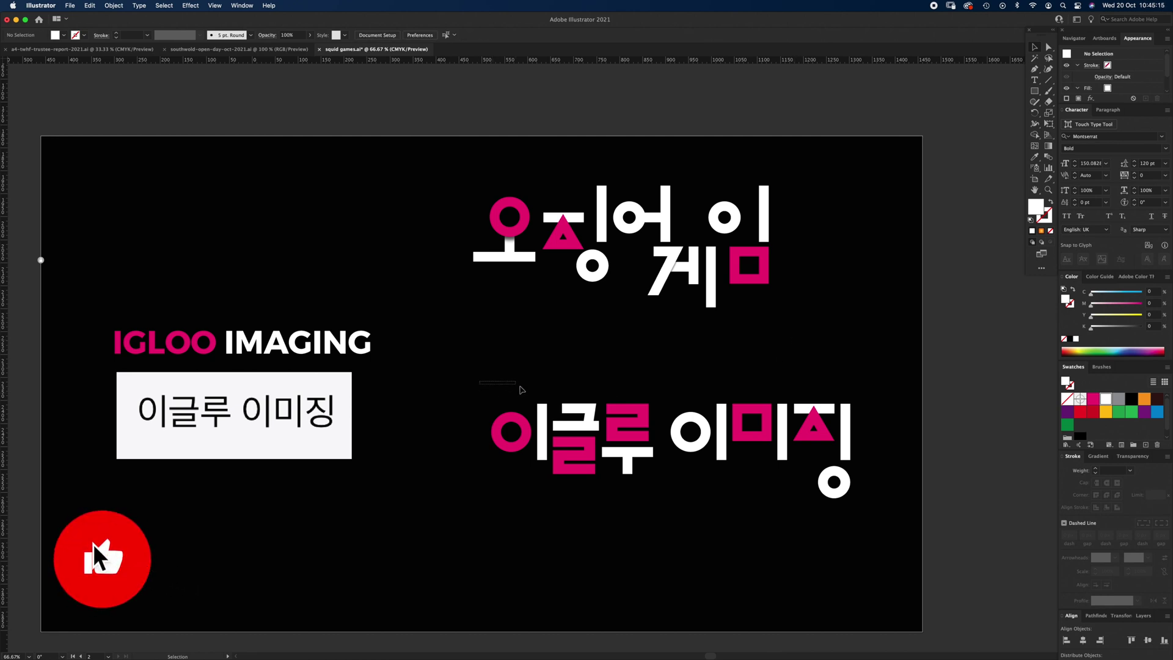
- Scale the whole 이글루 이미징 logo up proportionally to about 983 px wide, keeping its right edge in place
{"action": "left_click_drag", "start_coordinate": [521, 389], "coordinate": [877, 514]}
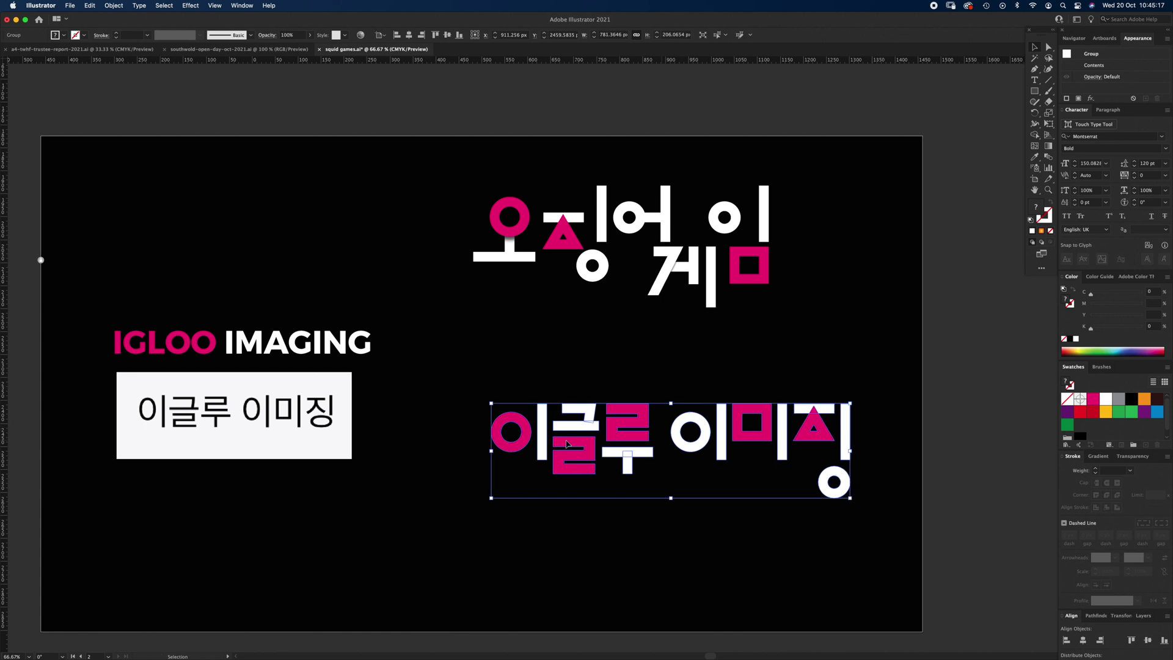
{"action": "left_click_drag", "start_coordinate": [491, 450], "coordinate": [398, 450]}
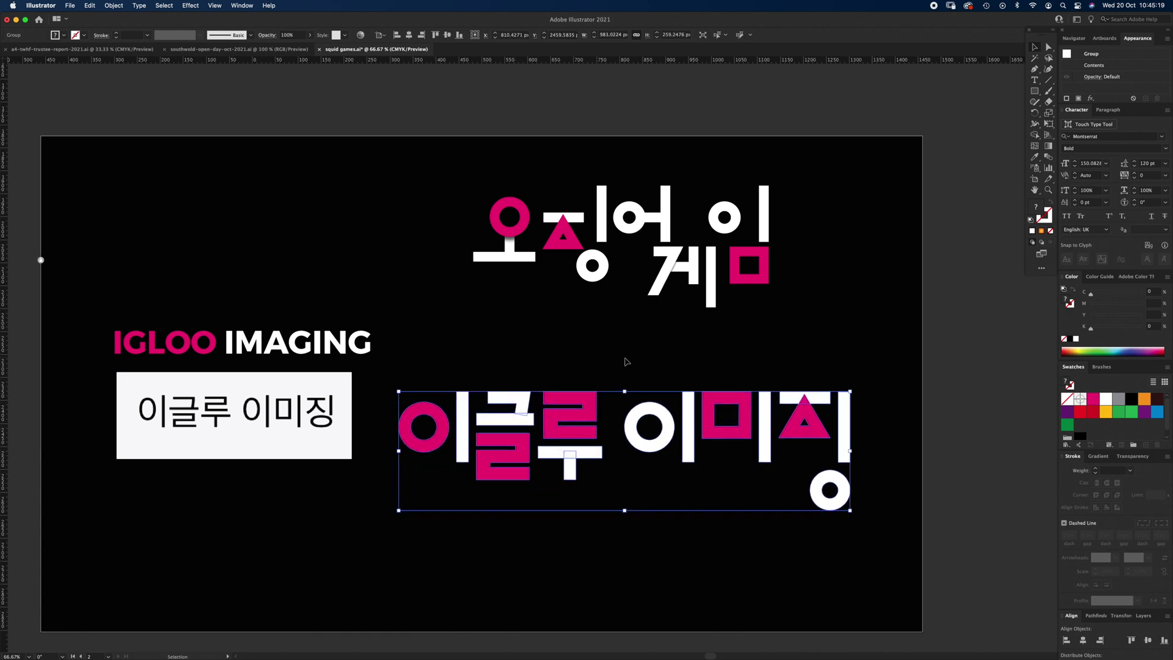
{"action": "left_click", "coordinate": [623, 368]}
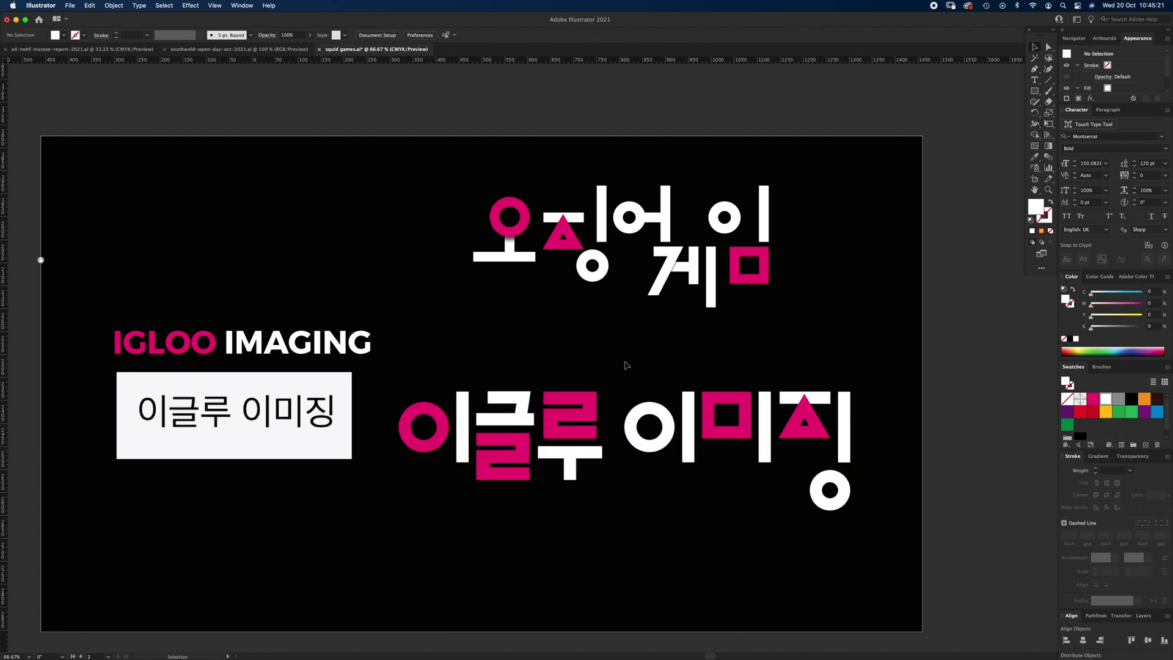